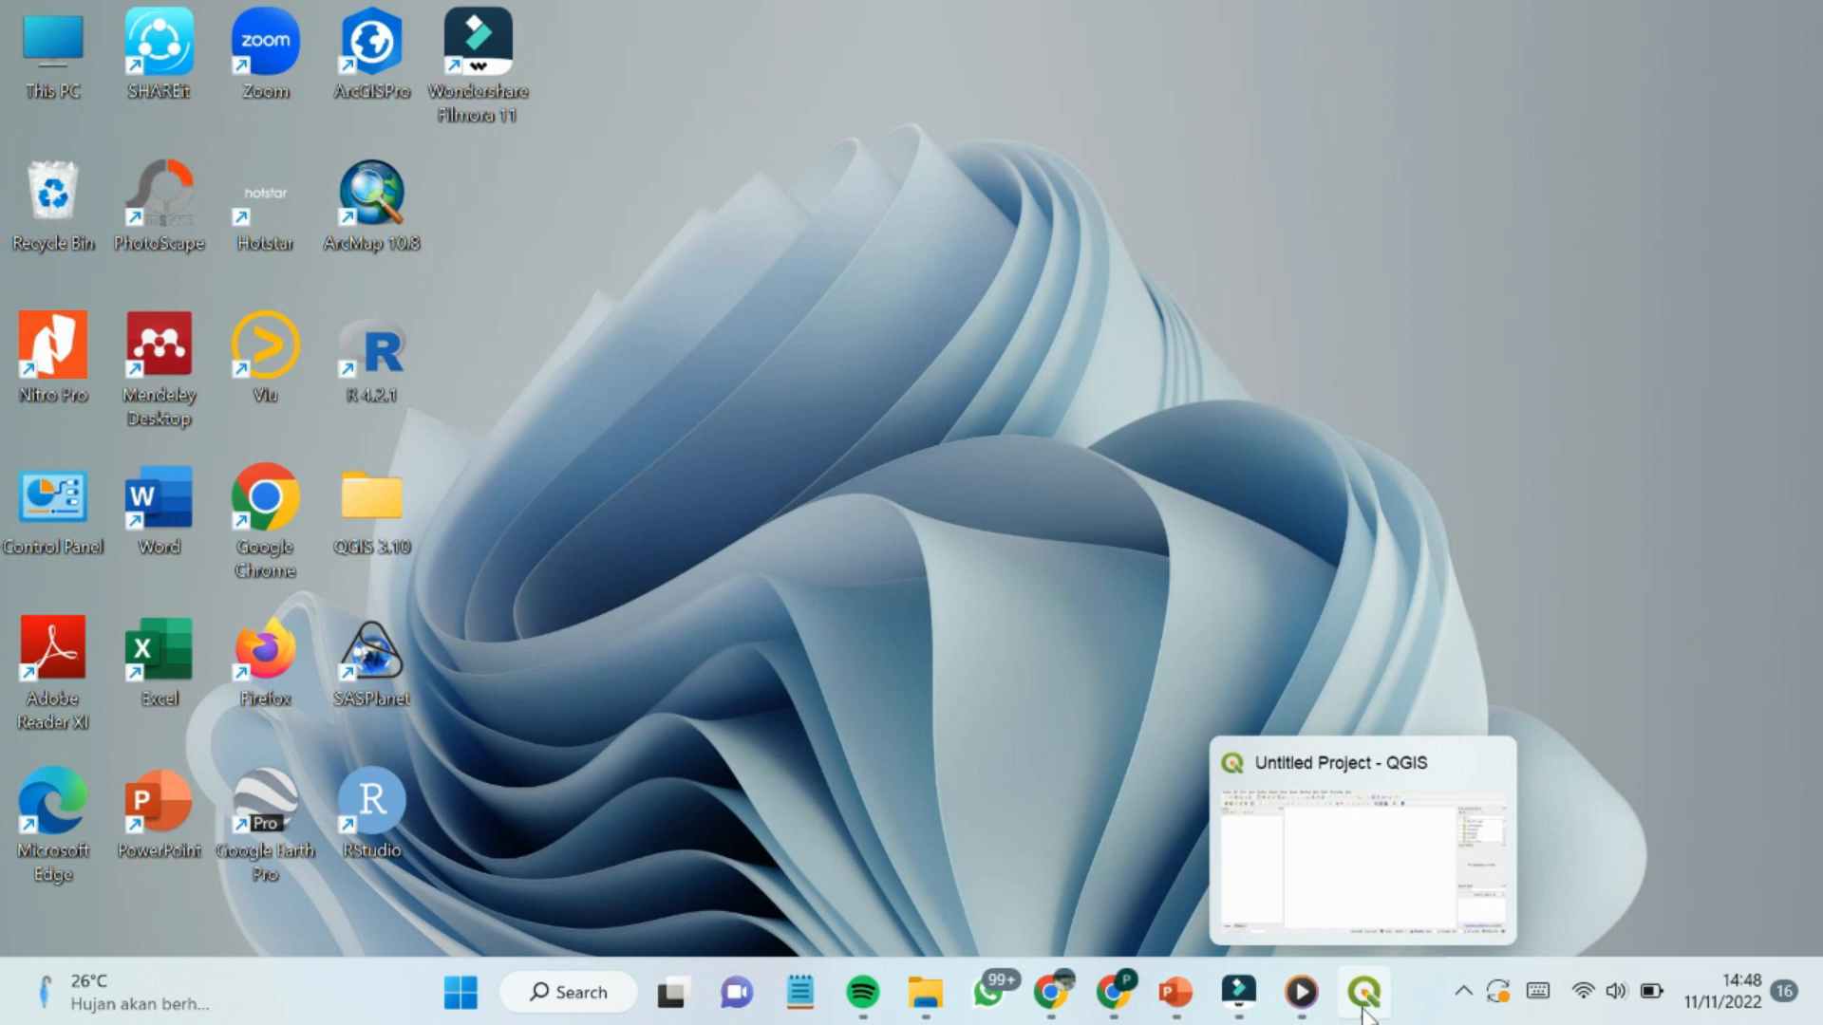
# Switch to QGIS and open the plugin manager for installing new plugins.
pyautogui.click(1364, 993)
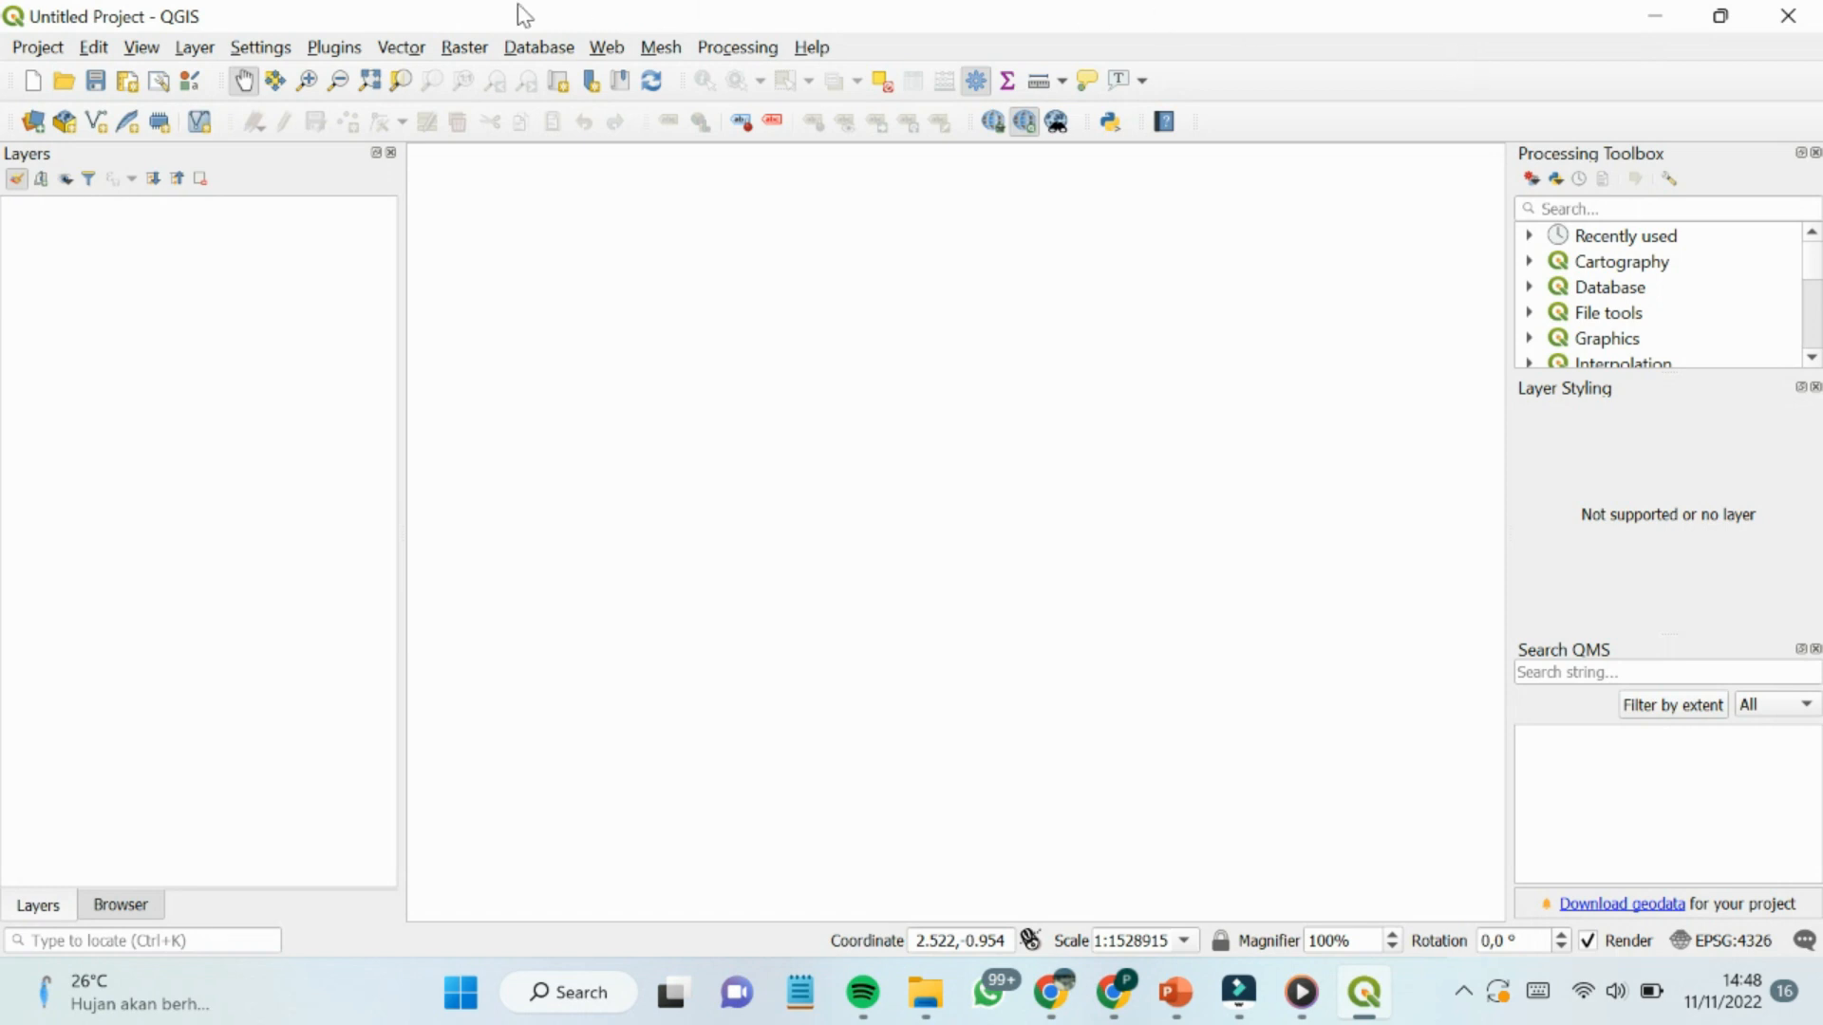
pyautogui.hotkey('alt', 'p')
pyautogui.click(63, 78)
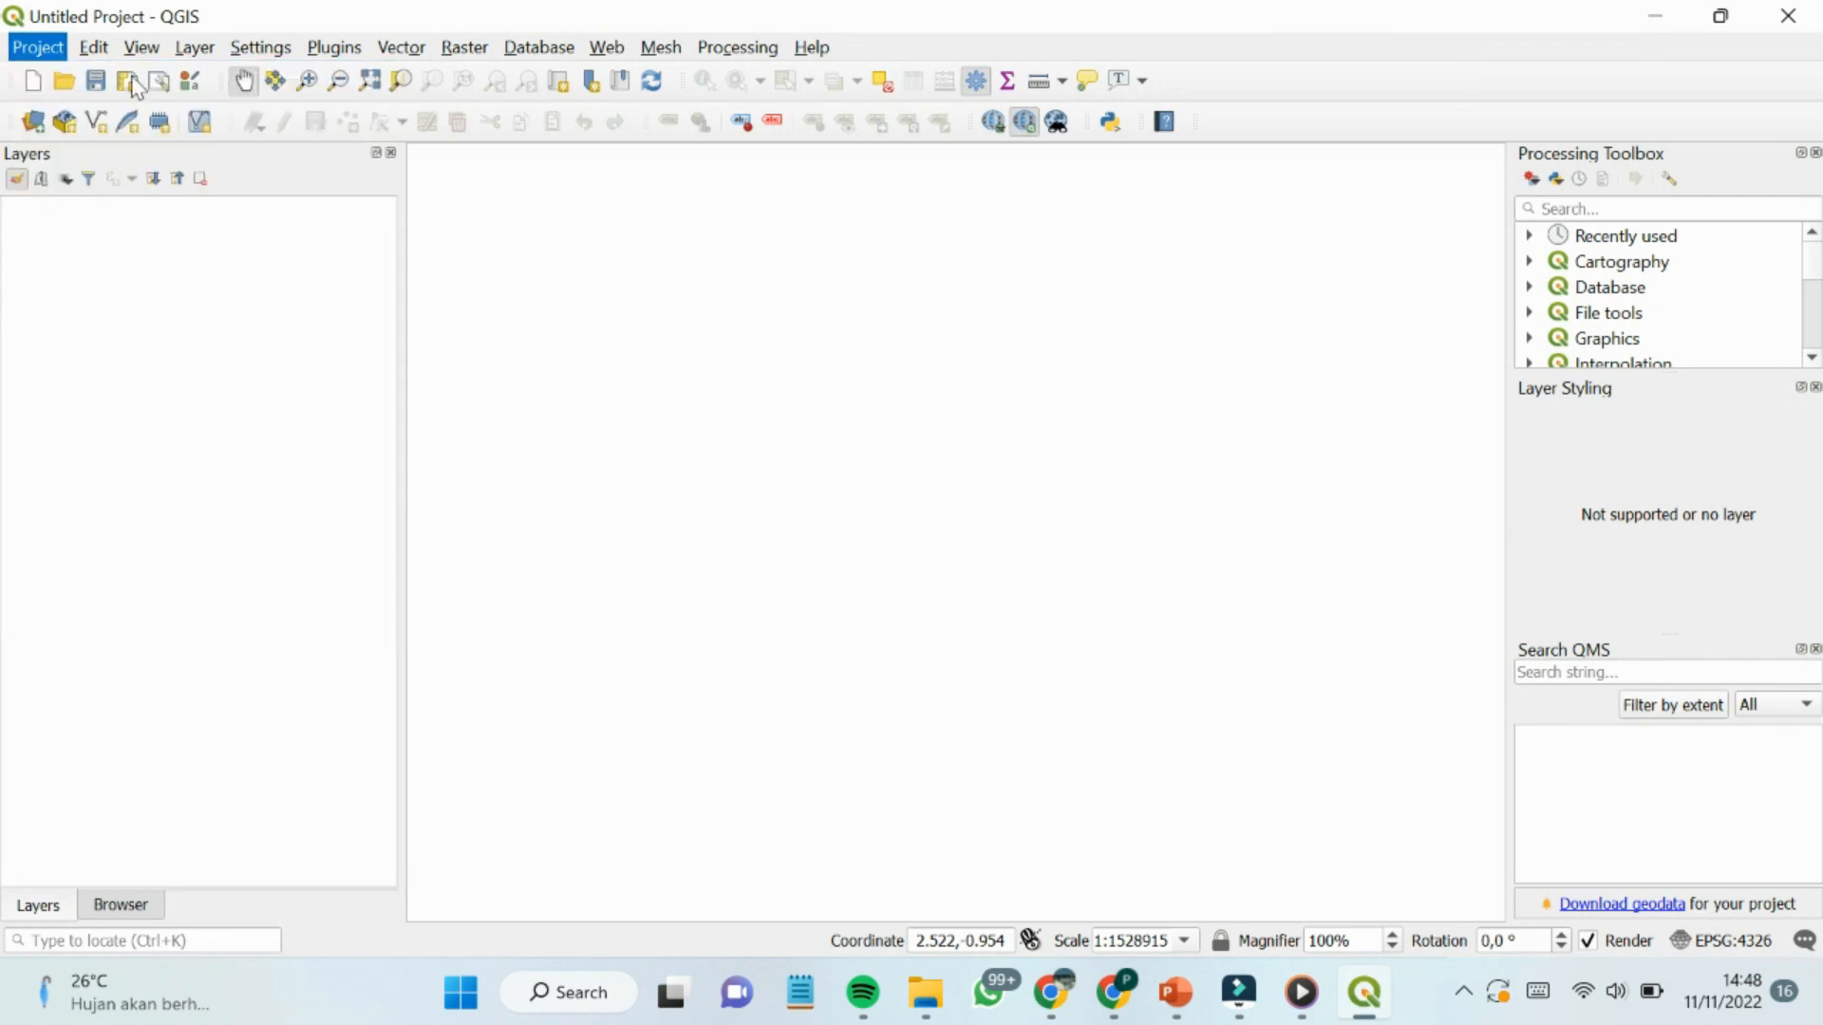
pyautogui.click(352, 49)
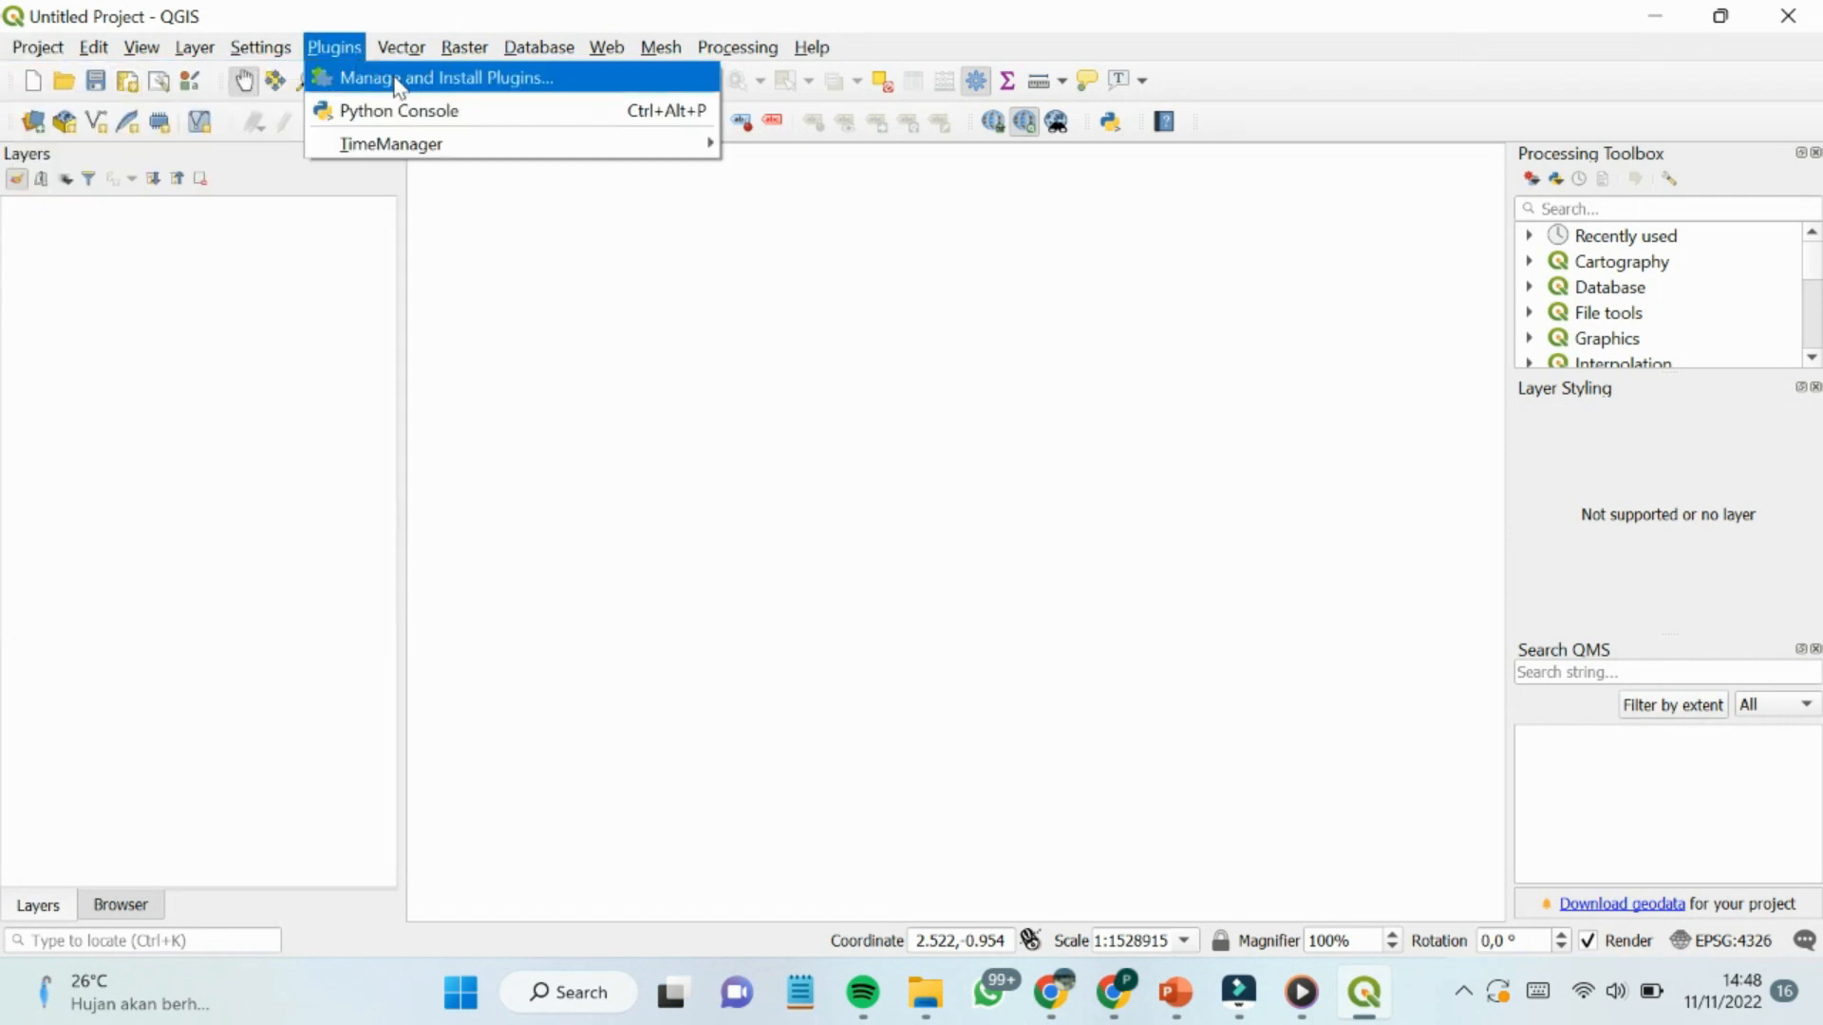
pyautogui.click(612, 79)
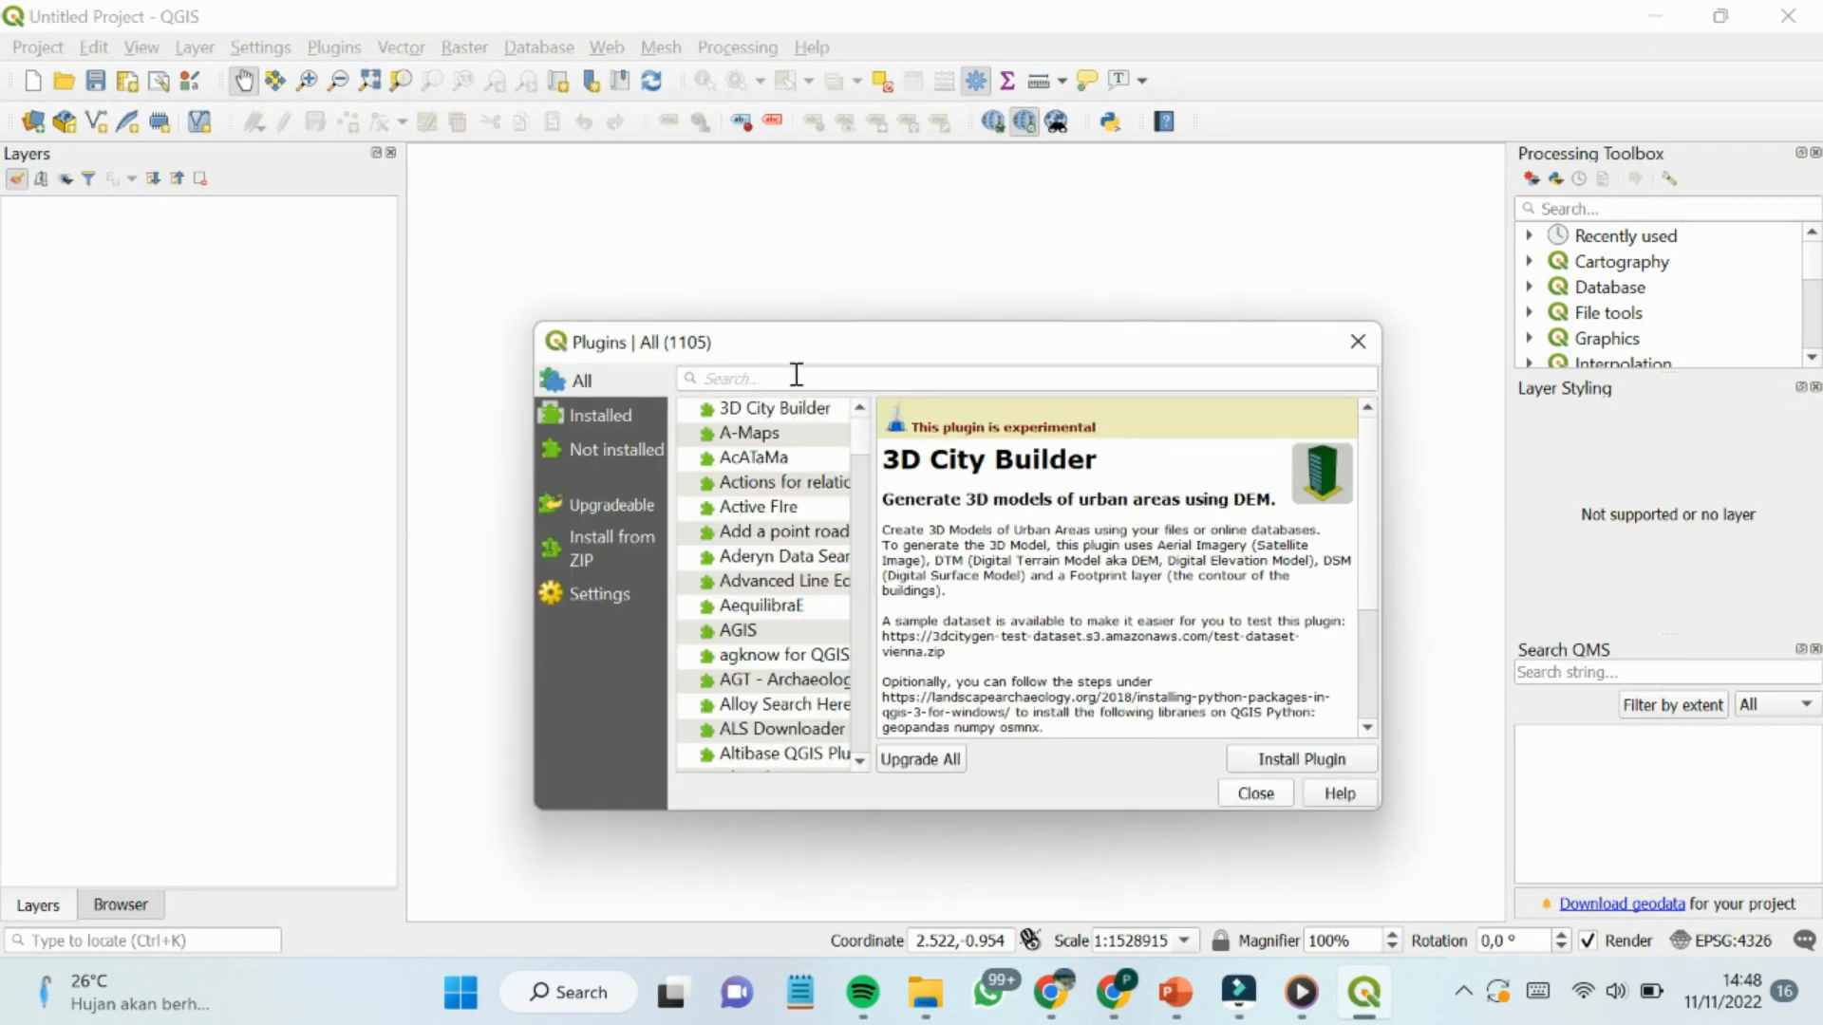
# Search all plugins for "semi" and install the Semi-Automatic Classification Plugin.
pyautogui.click(799, 377)
pyautogui.write('s')
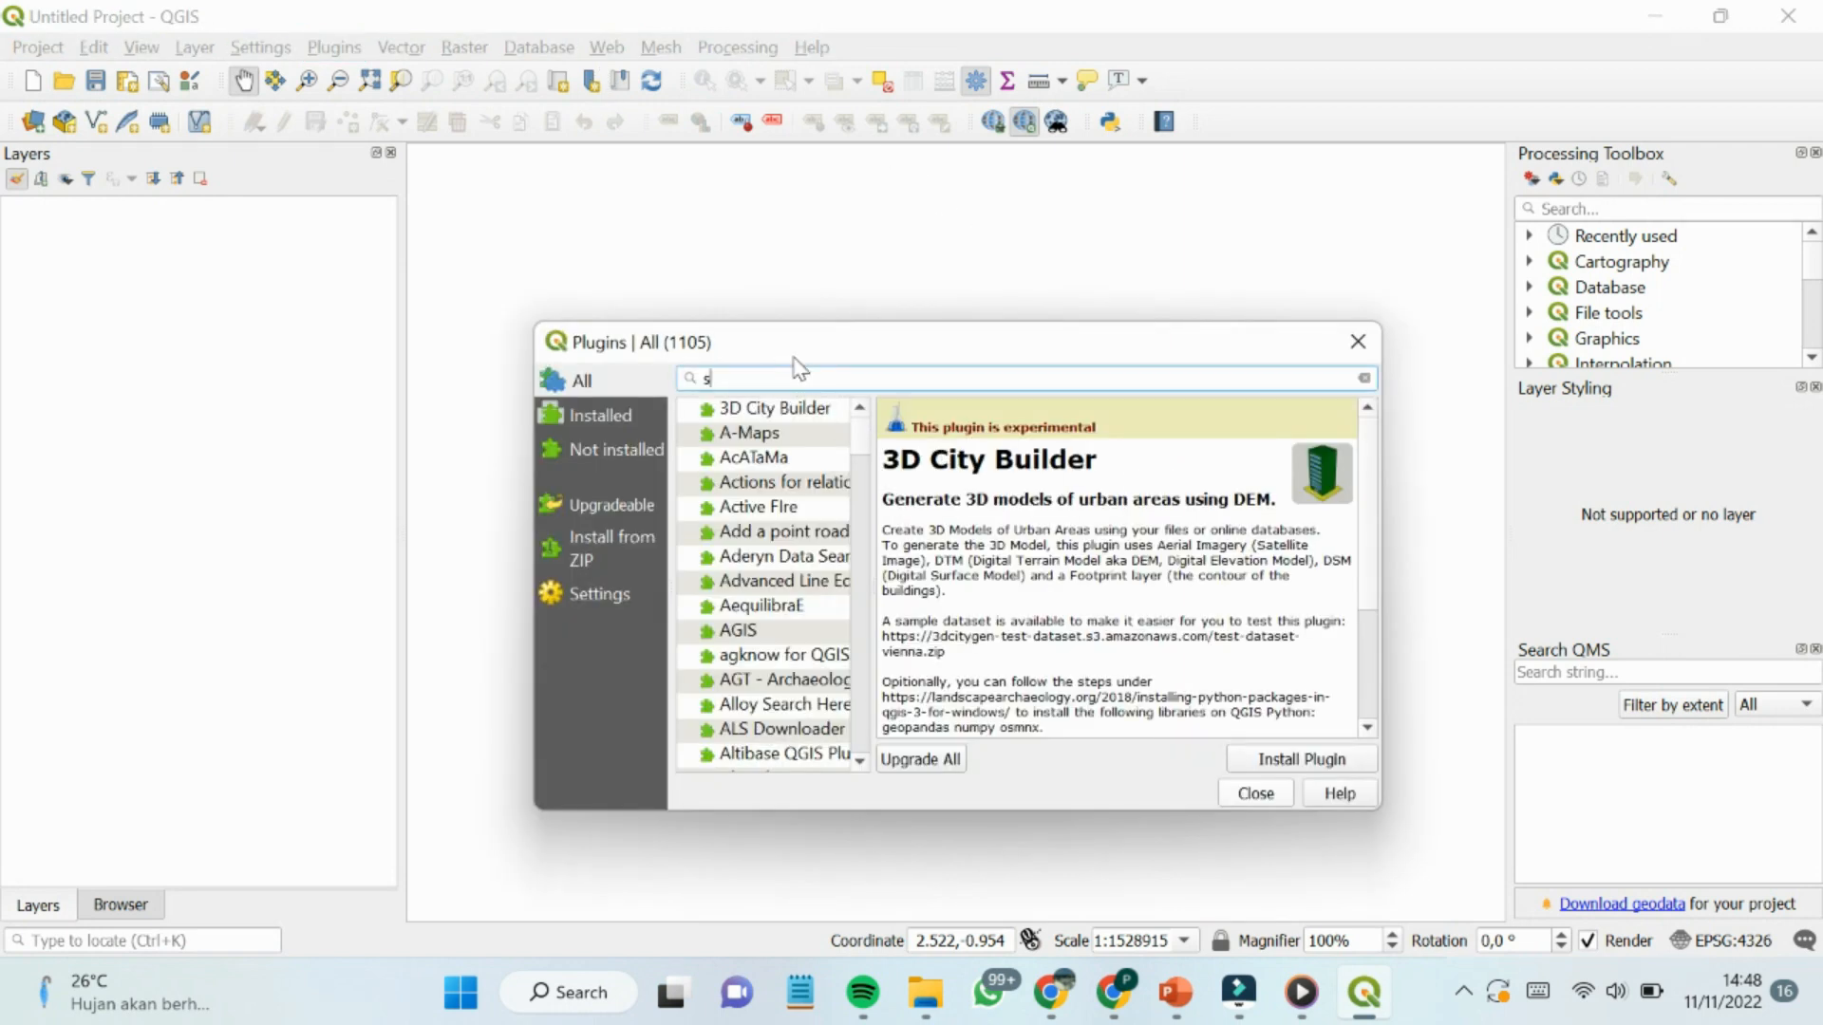
pyautogui.write('emi')
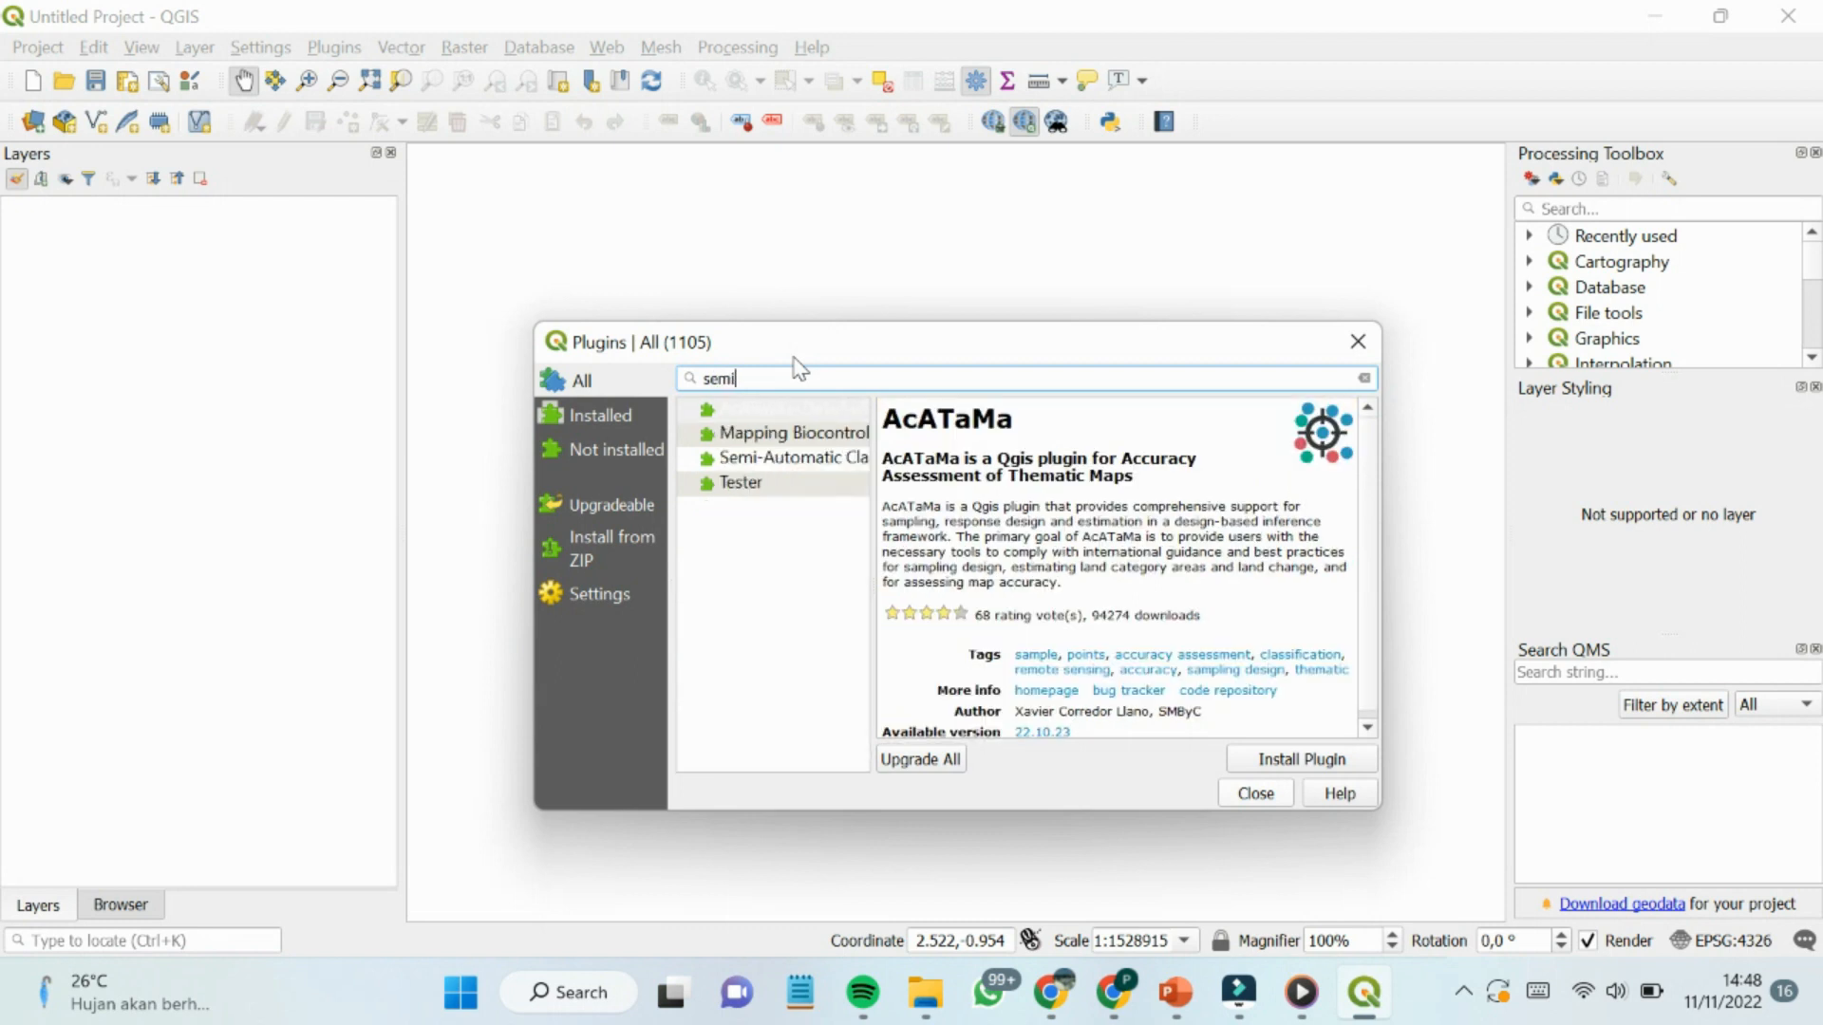
pyautogui.click(786, 460)
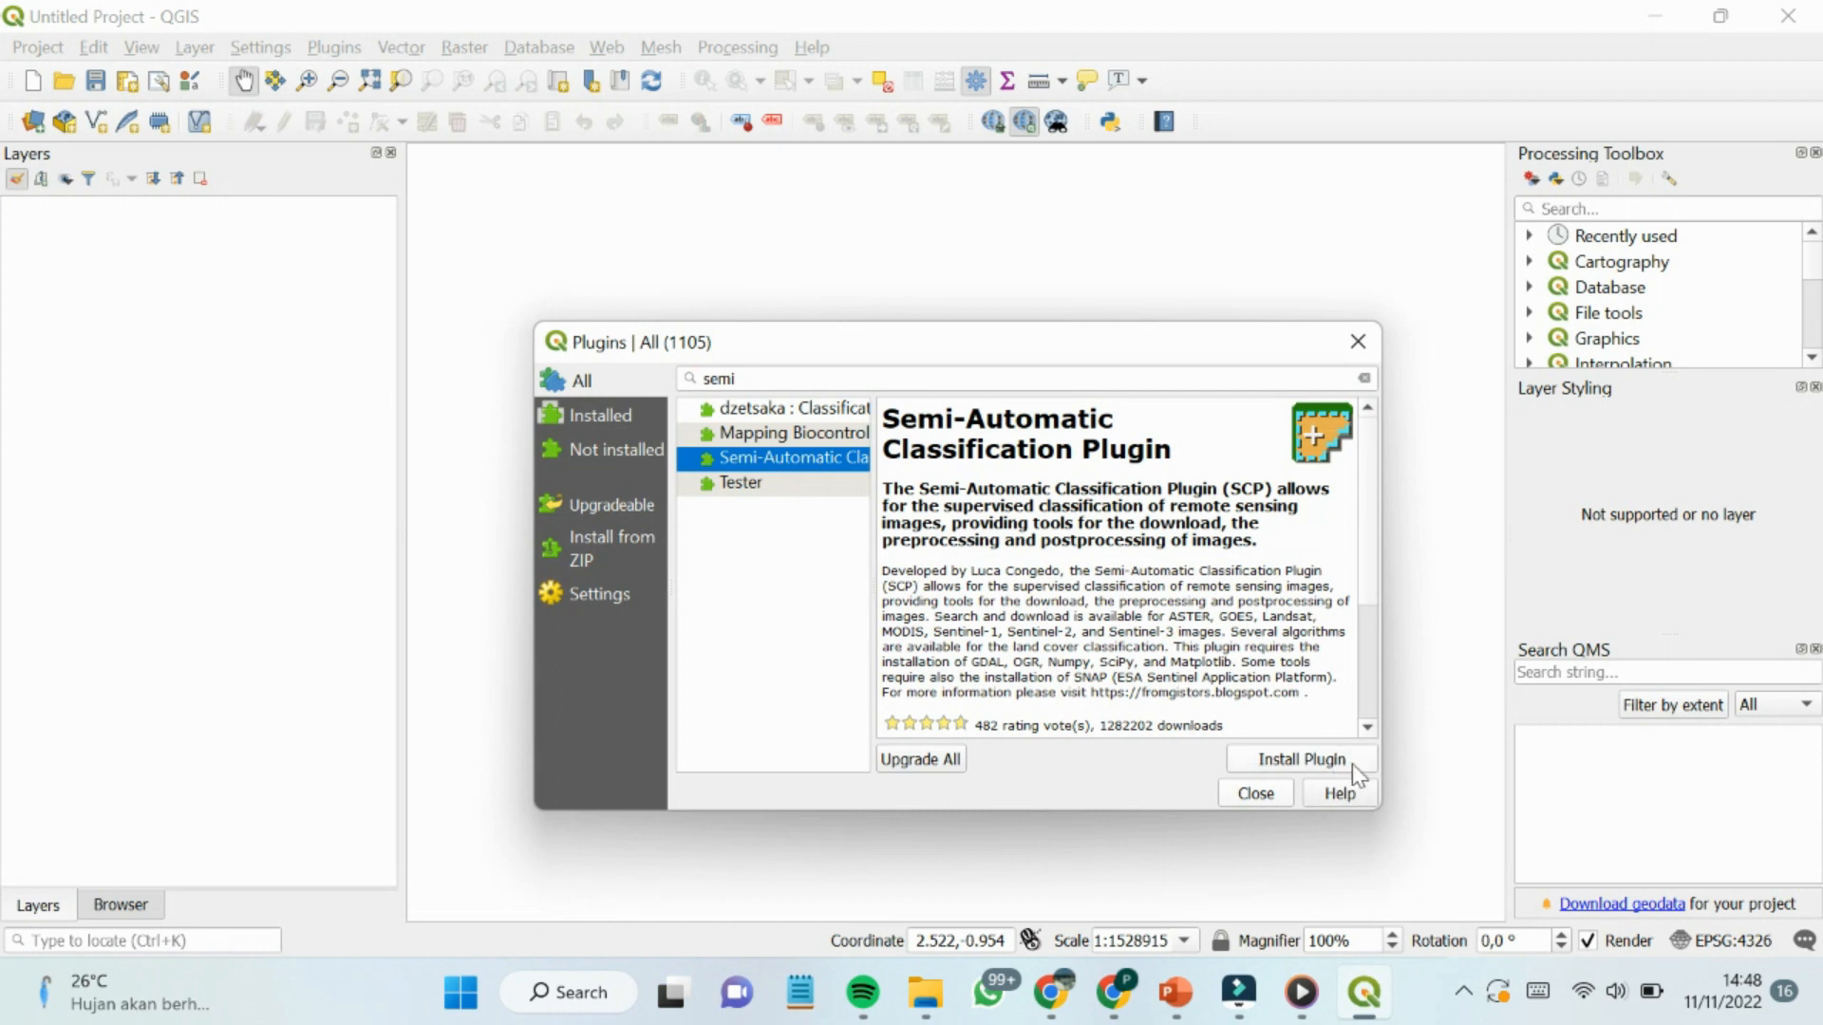
pyautogui.moveTo(1370, 569); pyautogui.dragTo(1365, 515)
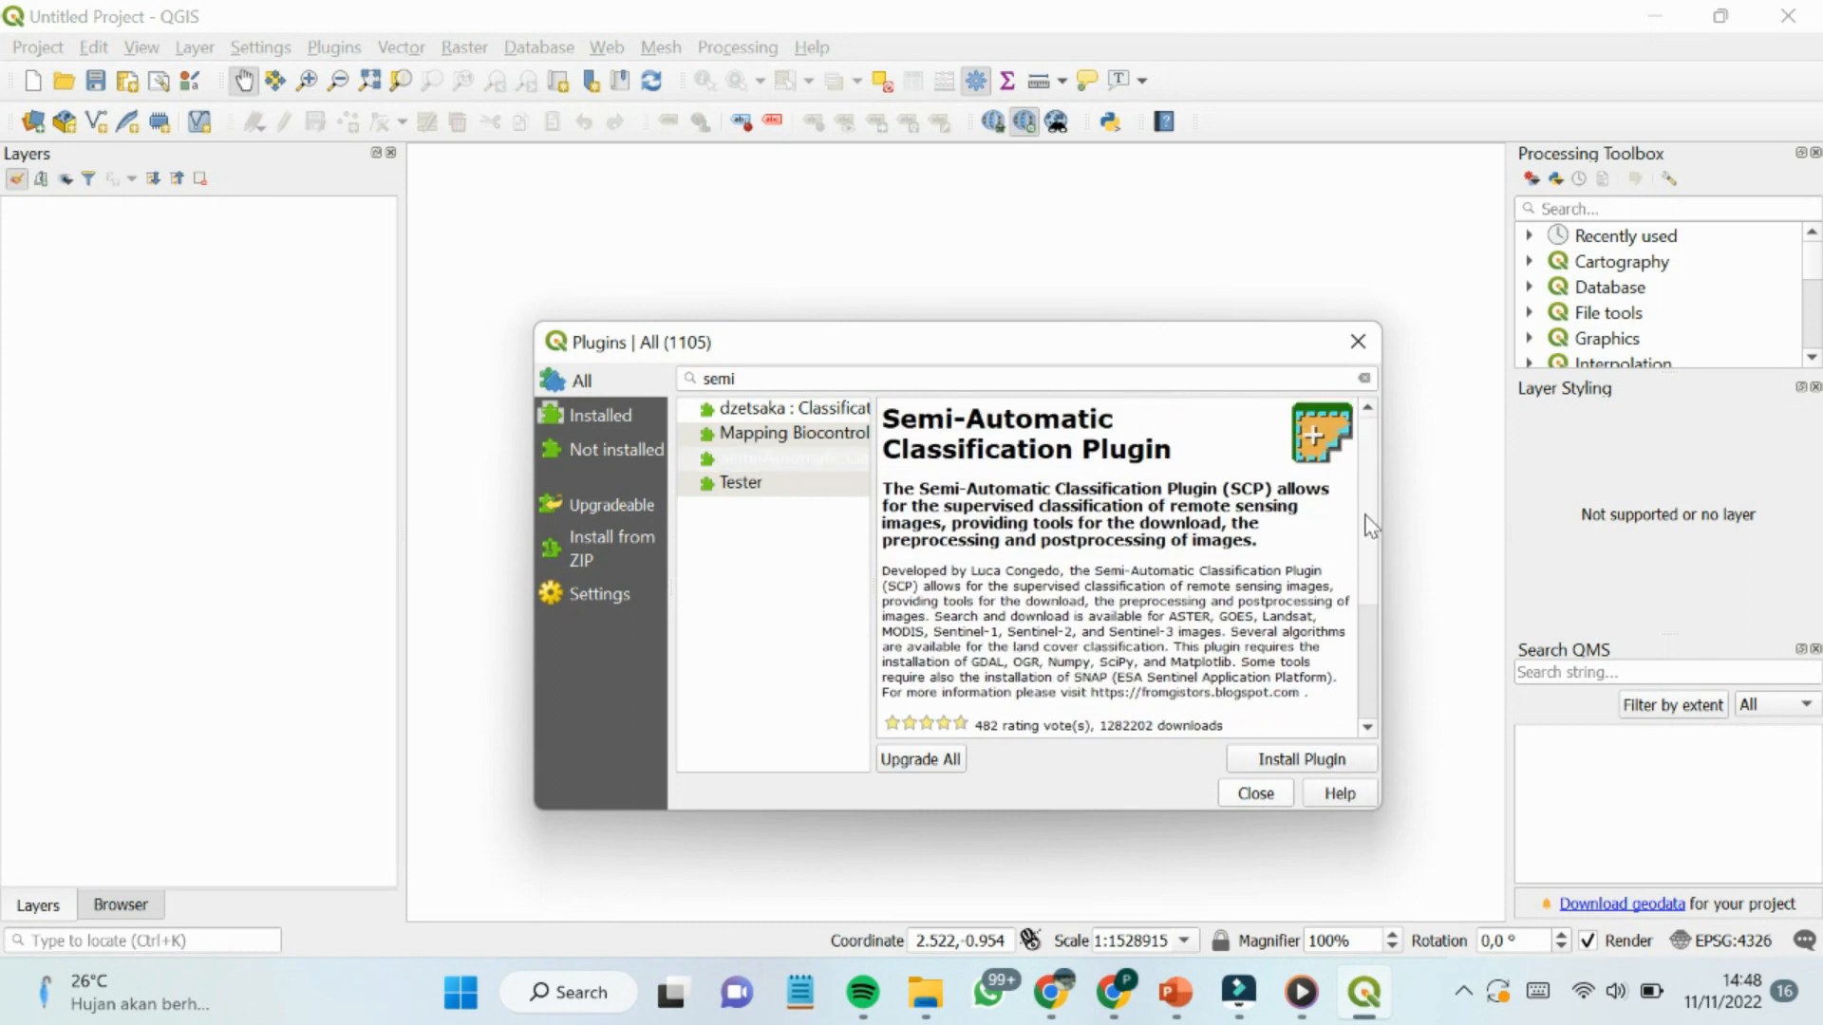
pyautogui.click(1341, 761)
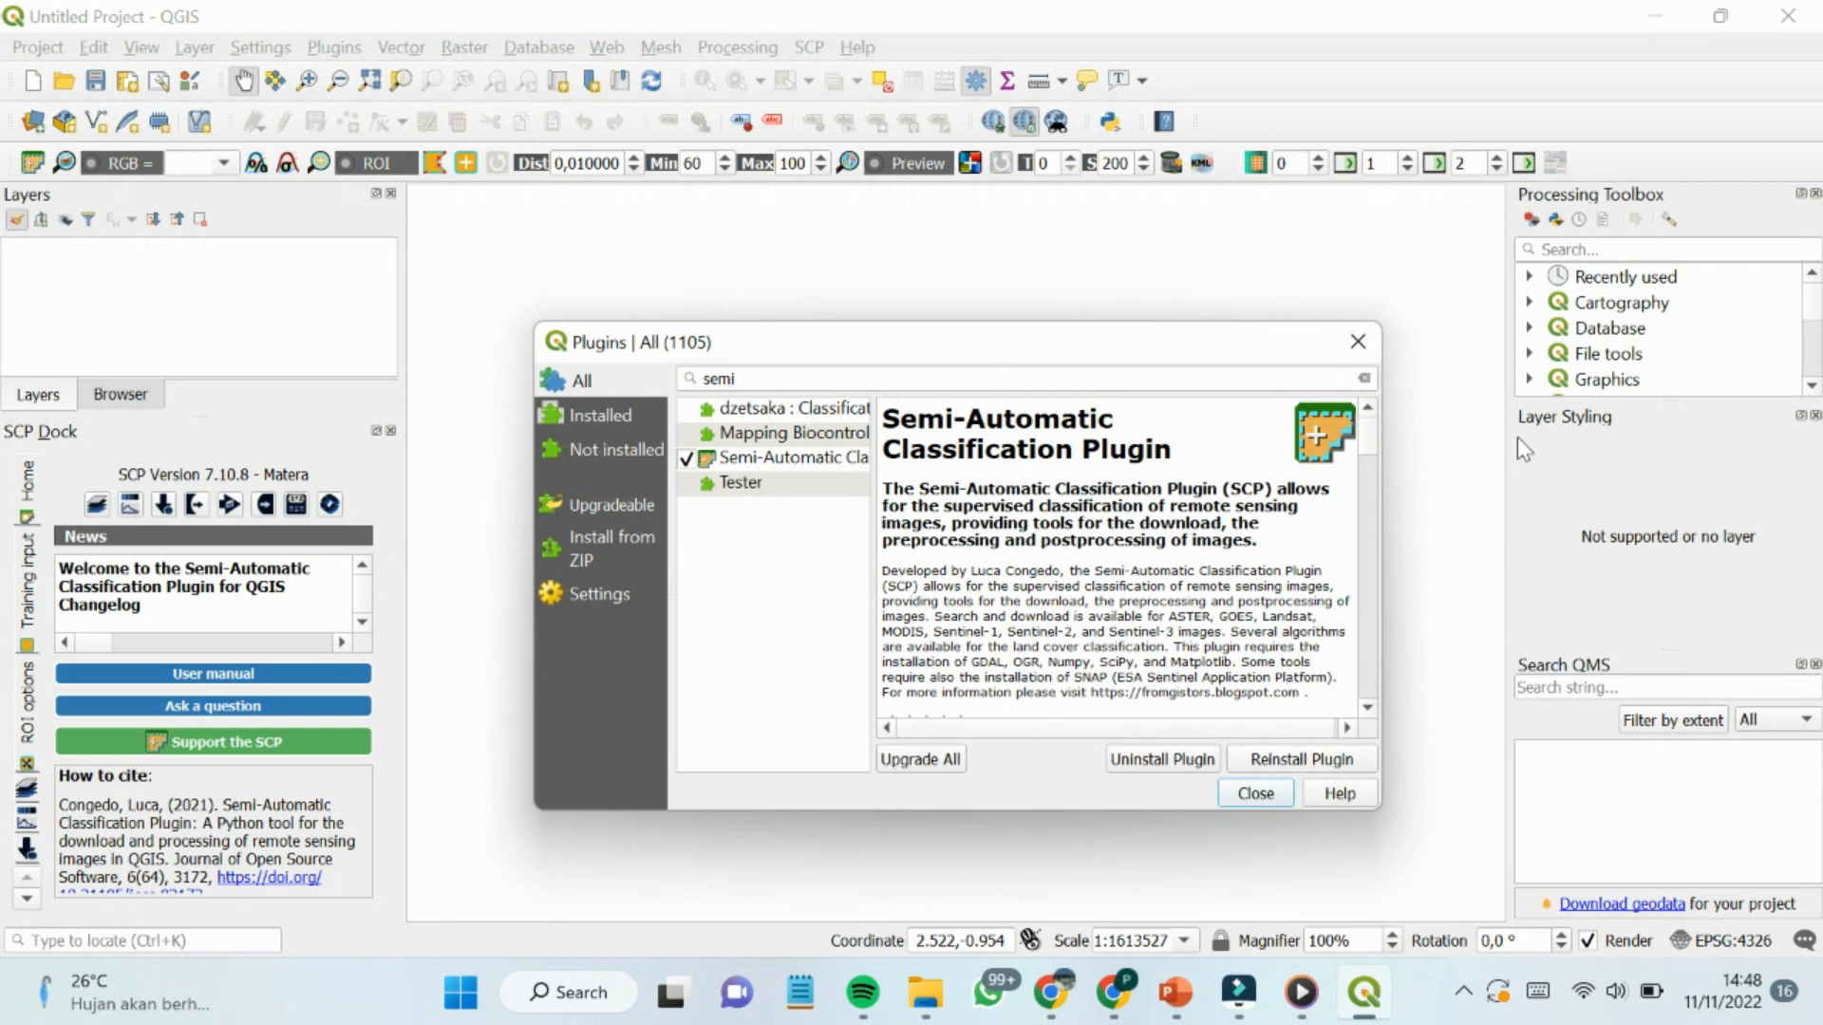
# Look up the Semi-Automatic Classification Plugin among the installed plugins, and close the plugin manager and the SCP Dock.
pyautogui.click(605, 420)
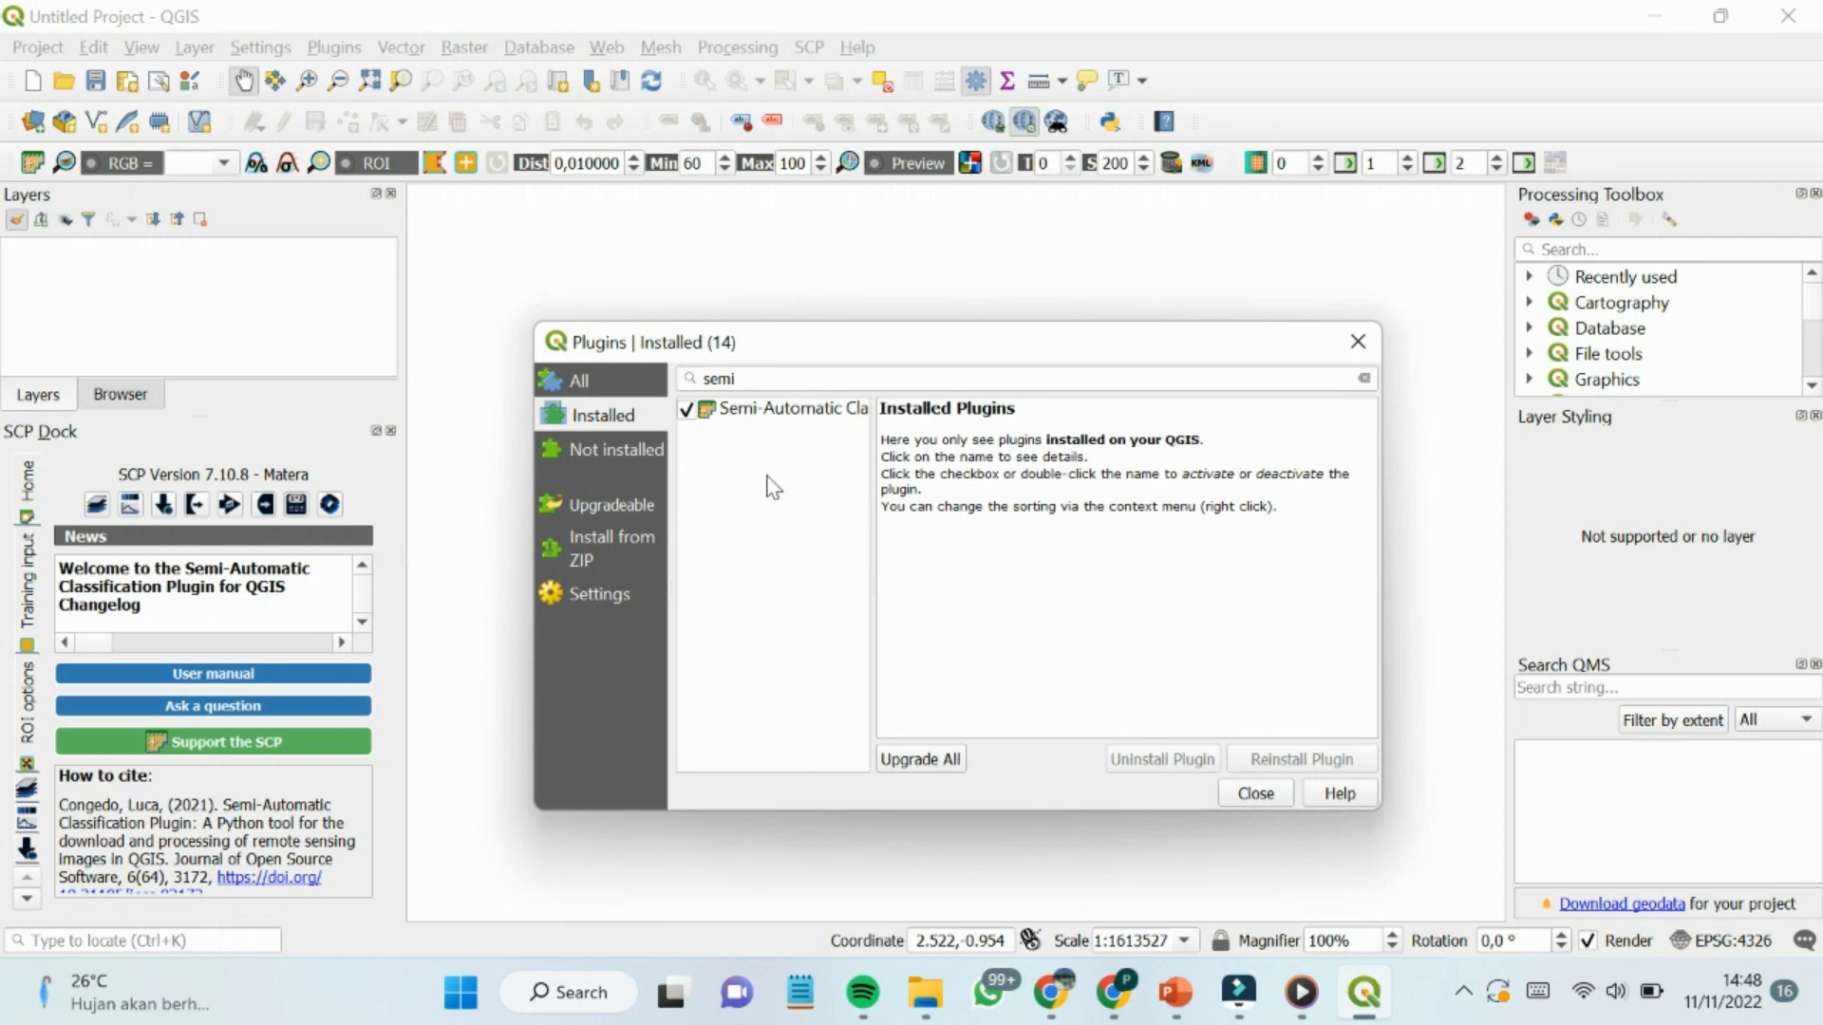
pyautogui.click(807, 410)
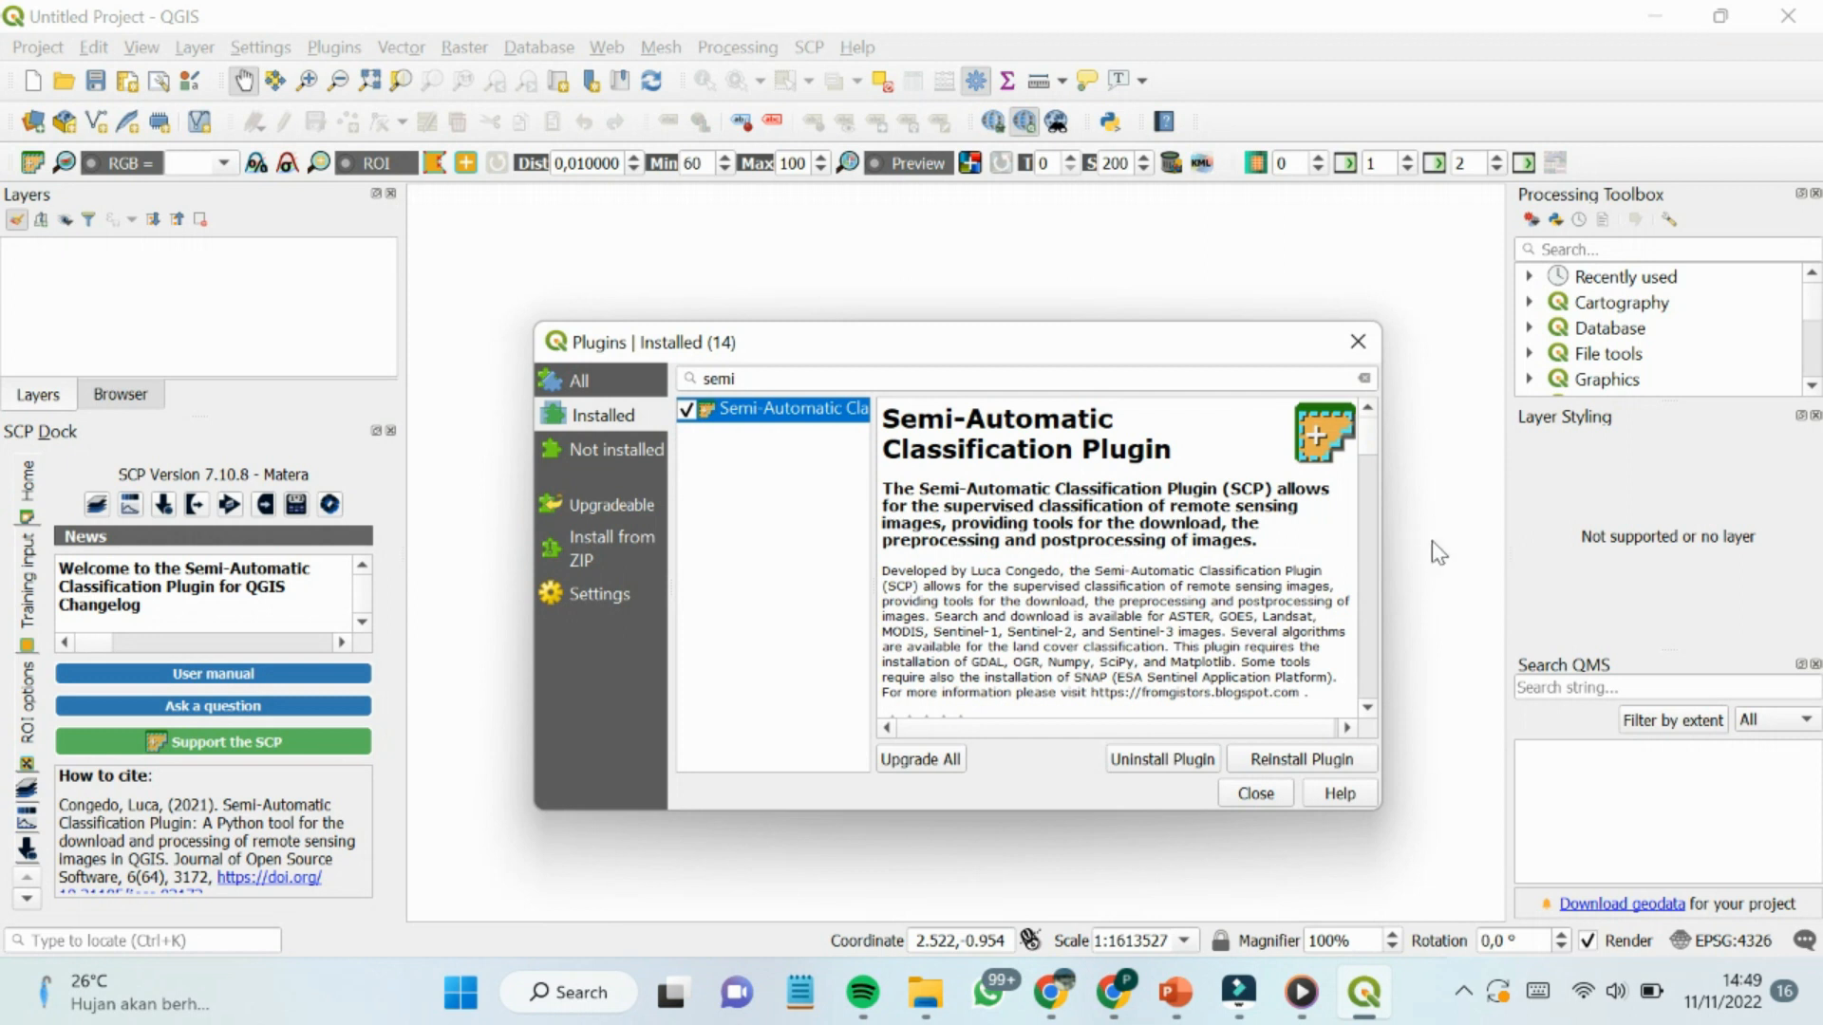
pyautogui.click(1357, 343)
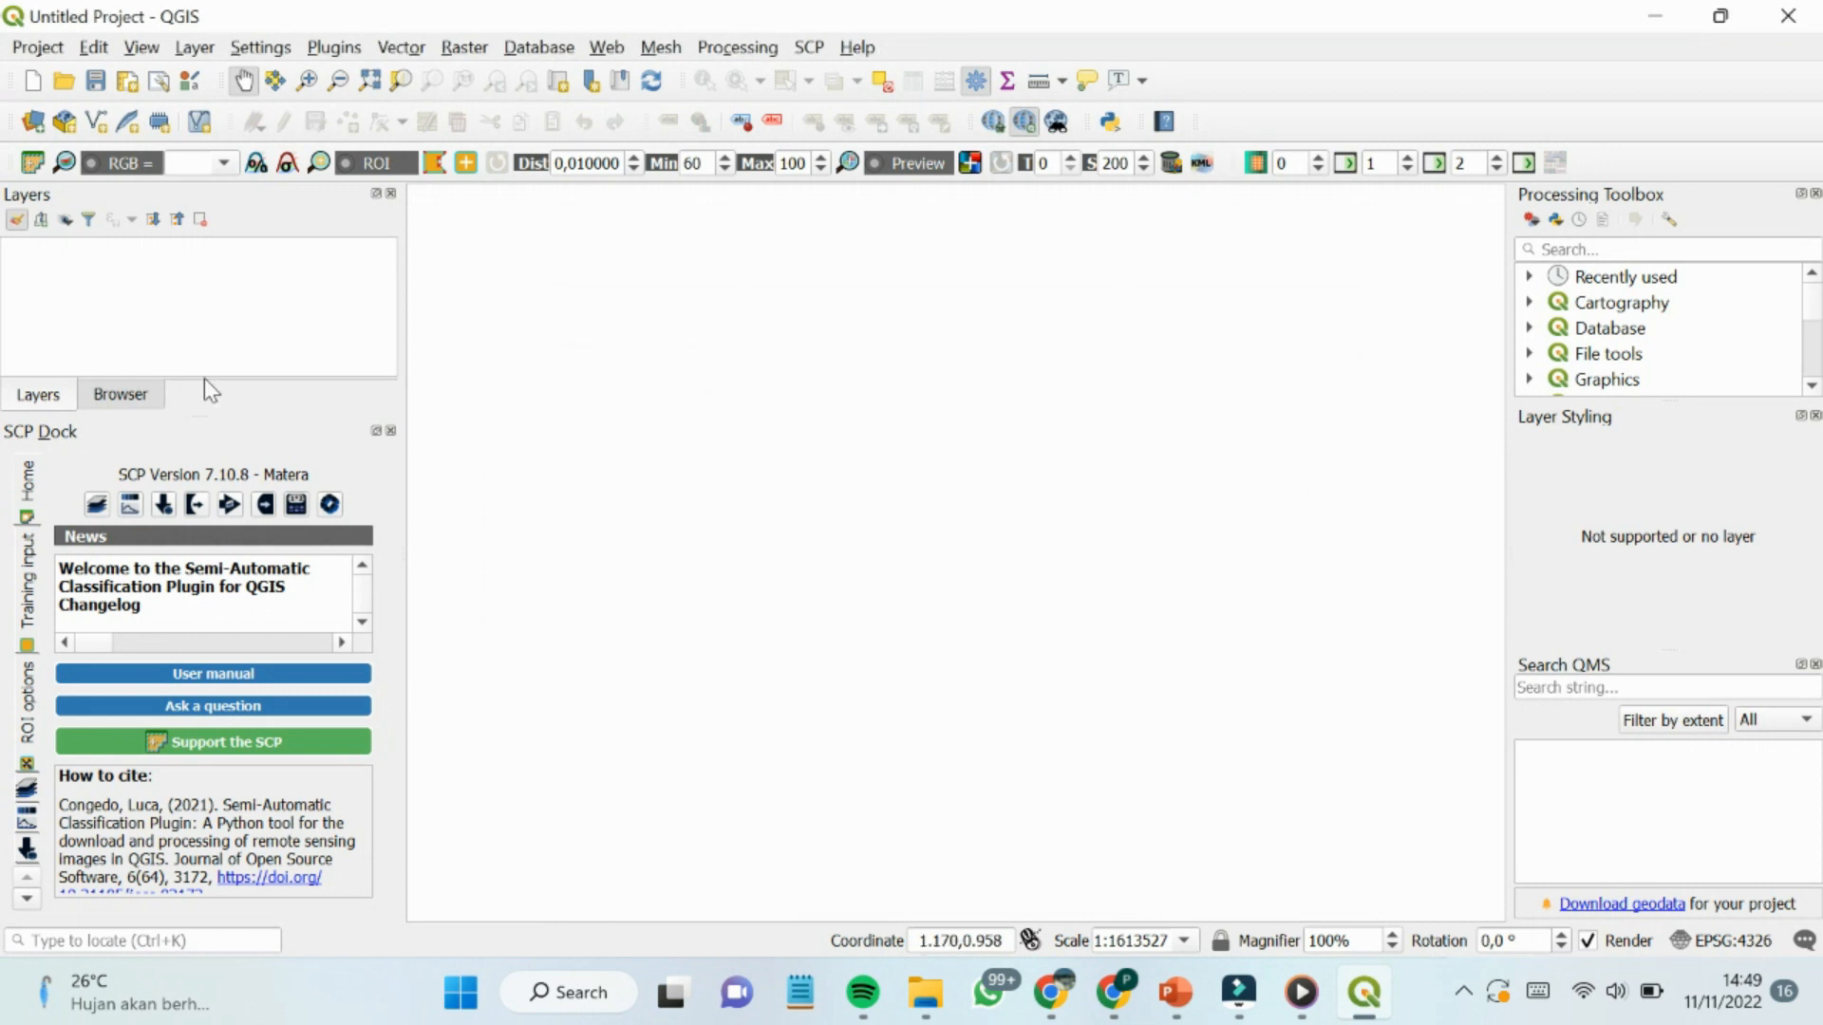
pyautogui.click(392, 432)
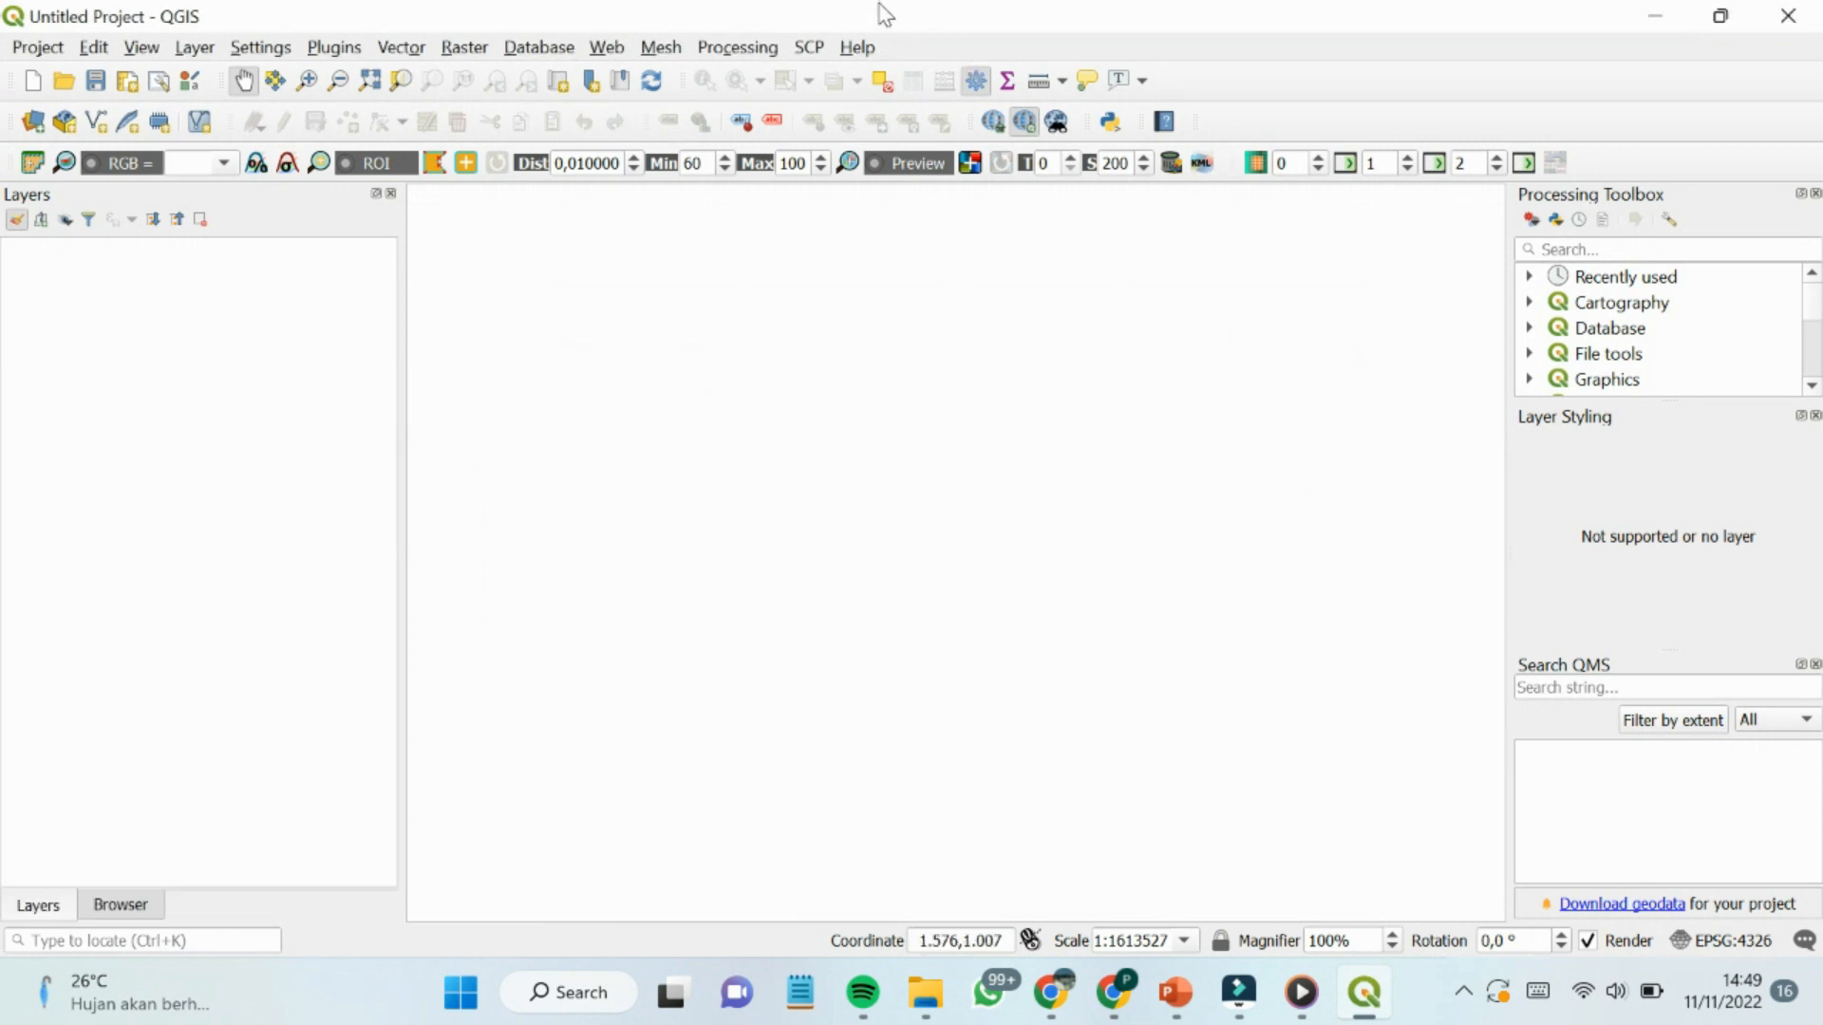
# Open the Landsat preprocessing tool of the Semi-Automatic Classification Plugin.
pyautogui.click(808, 49)
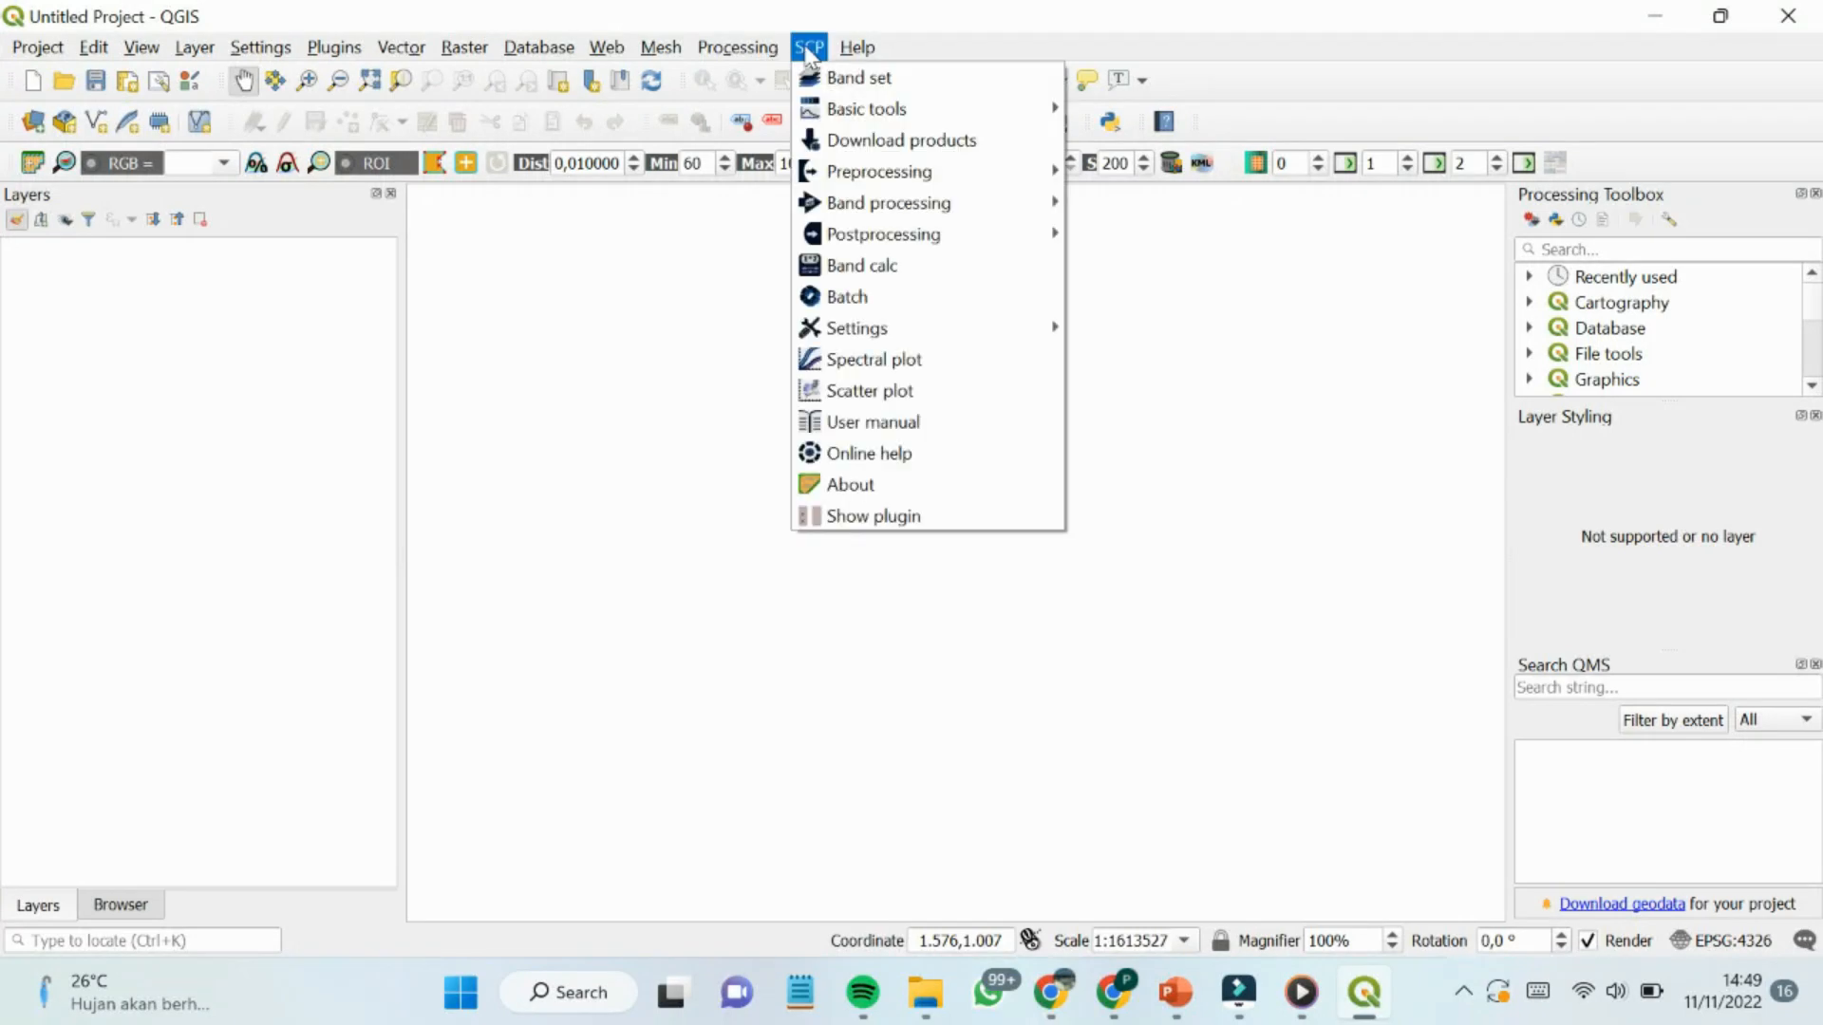
pyautogui.click(808, 49)
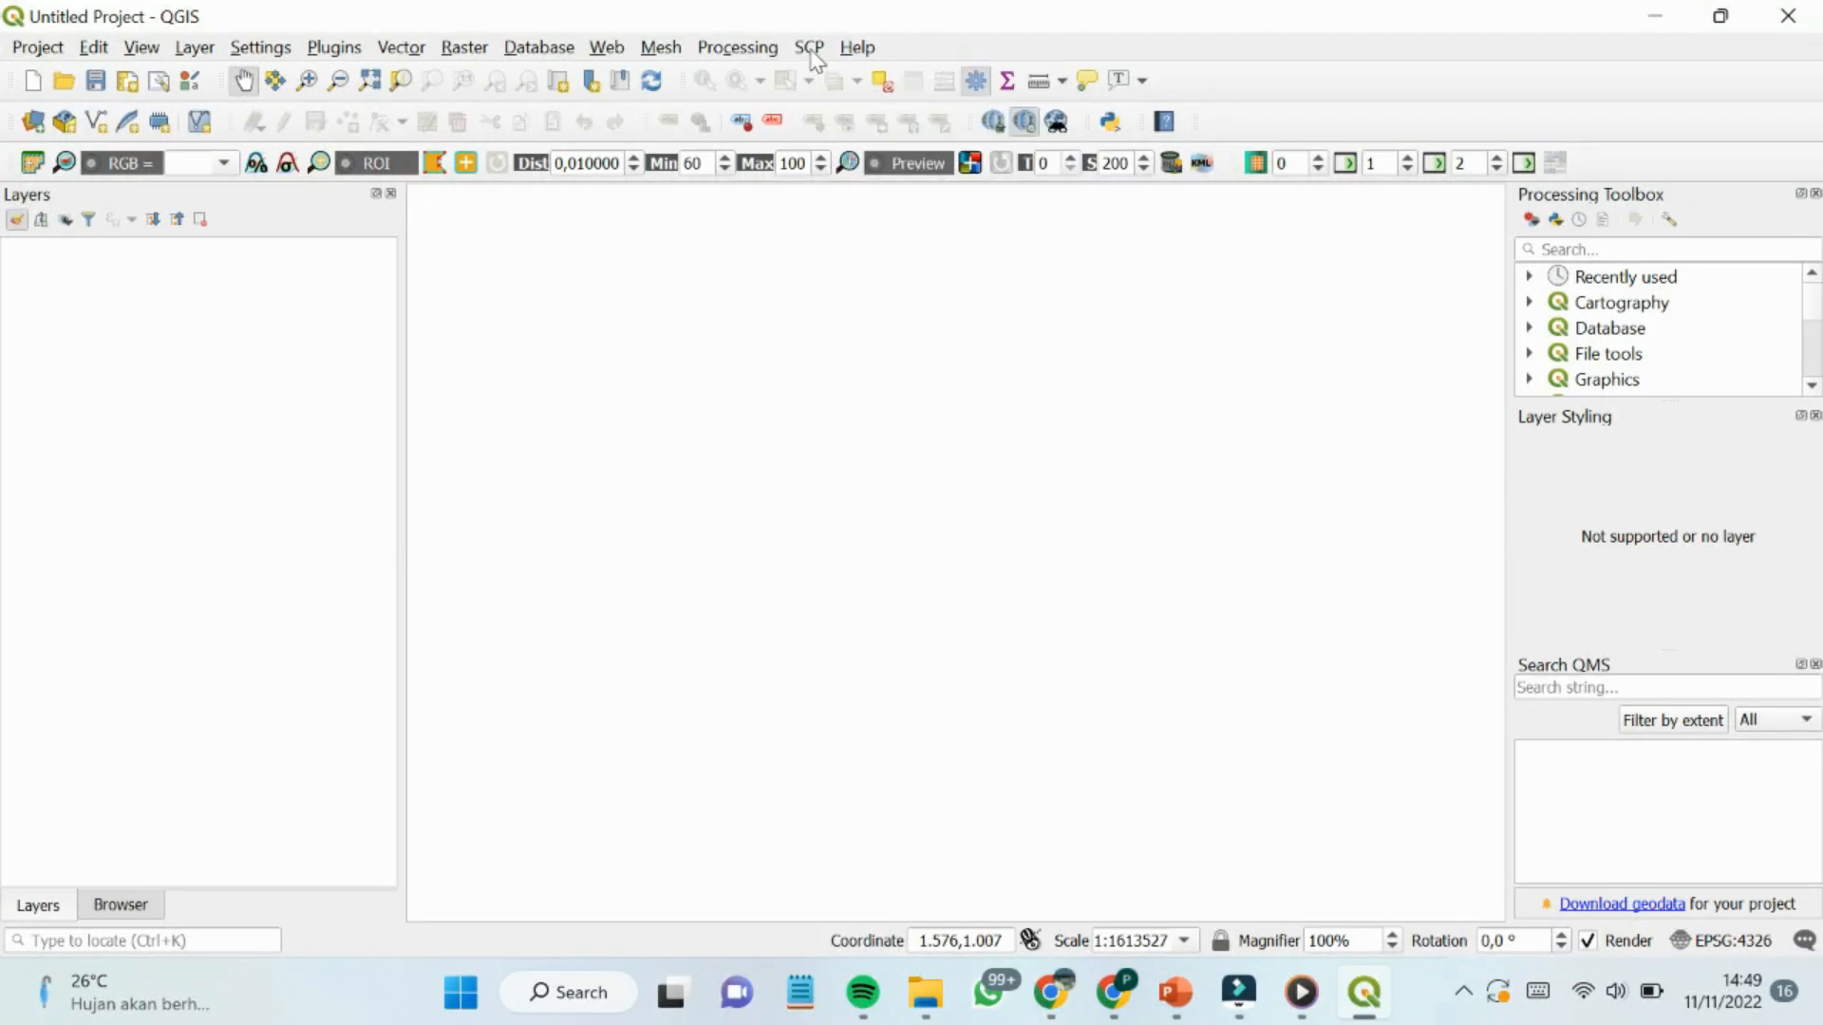
pyautogui.click(858, 48)
pyautogui.moveTo(807, 47)
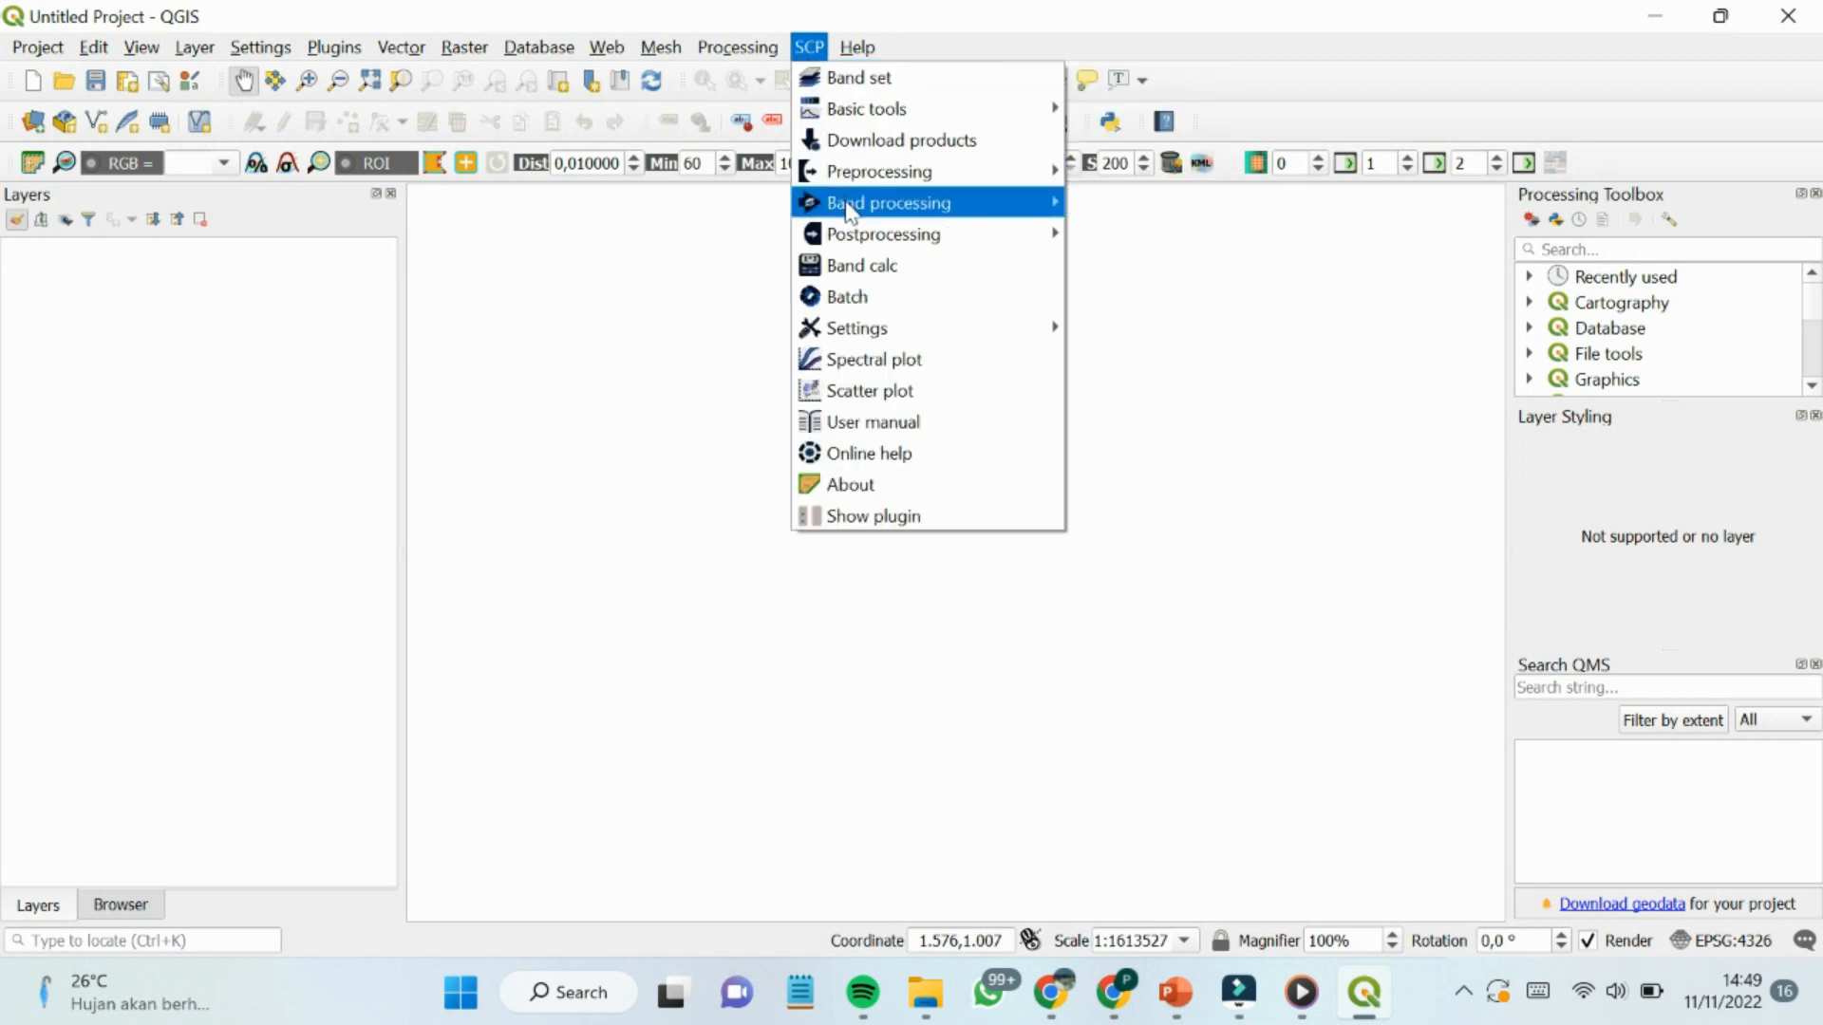
pyautogui.moveTo(847, 176)
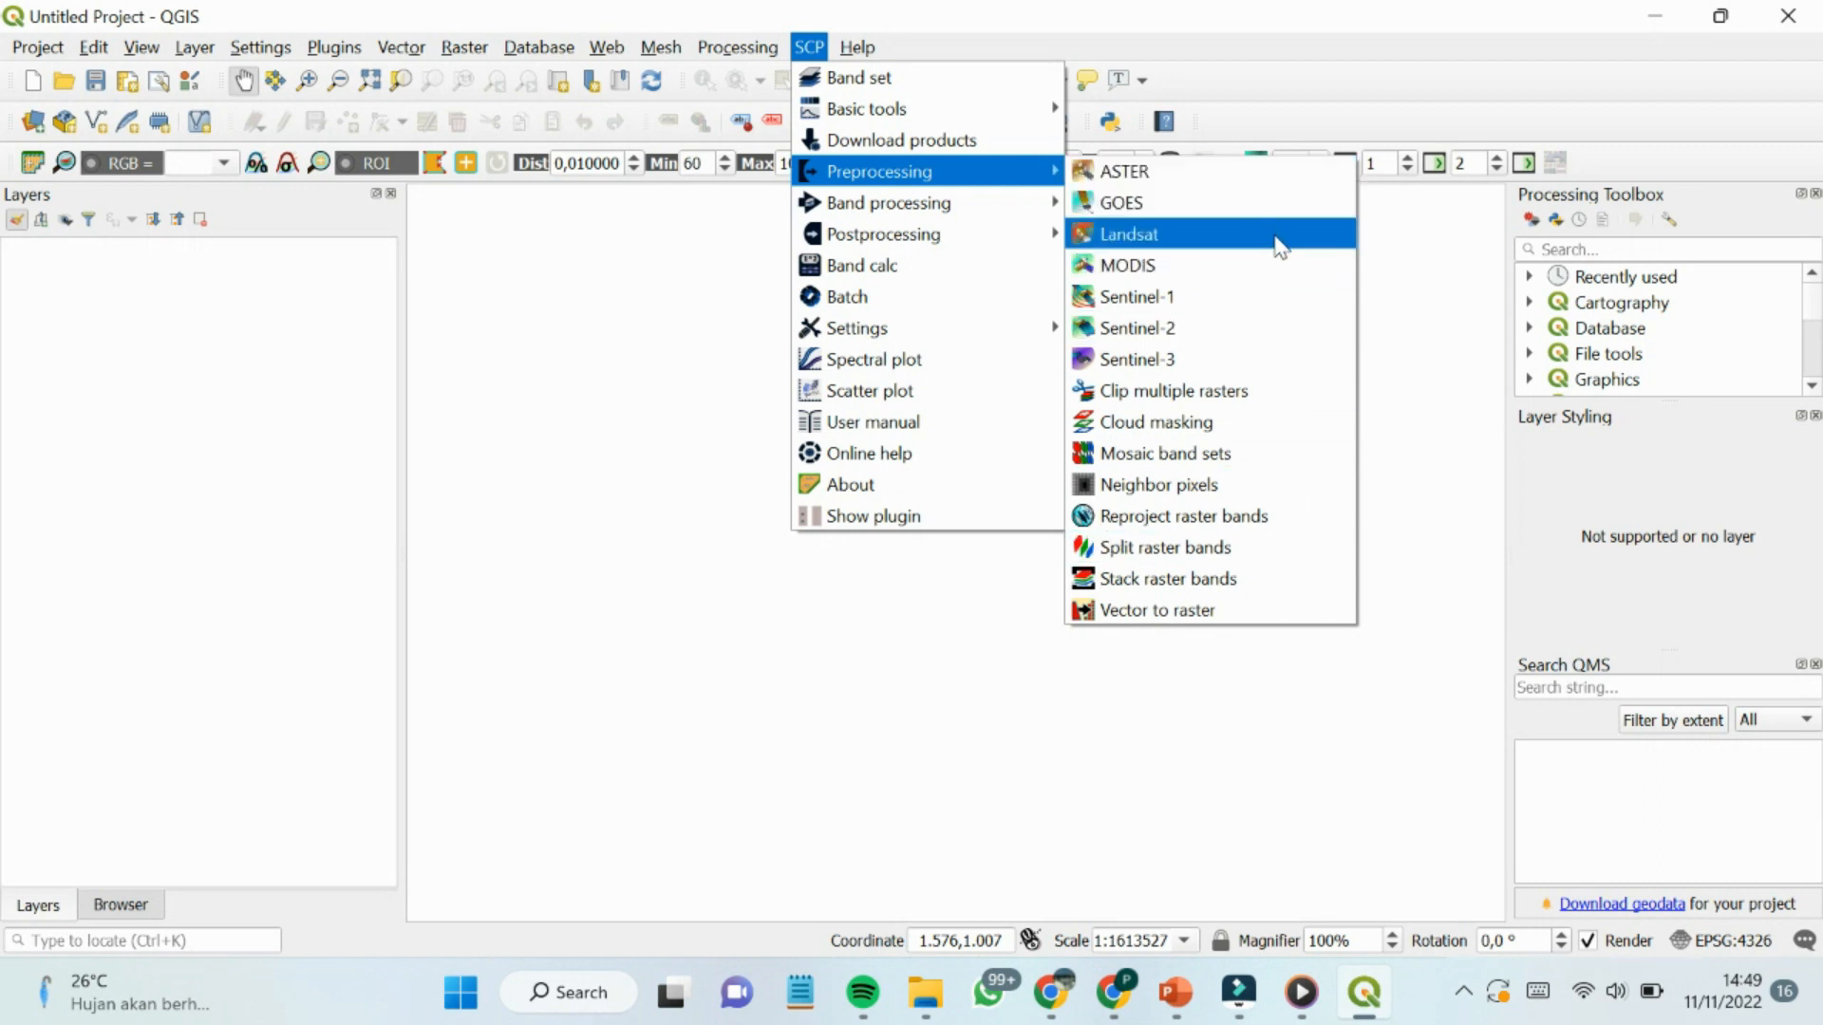
pyautogui.click(1276, 238)
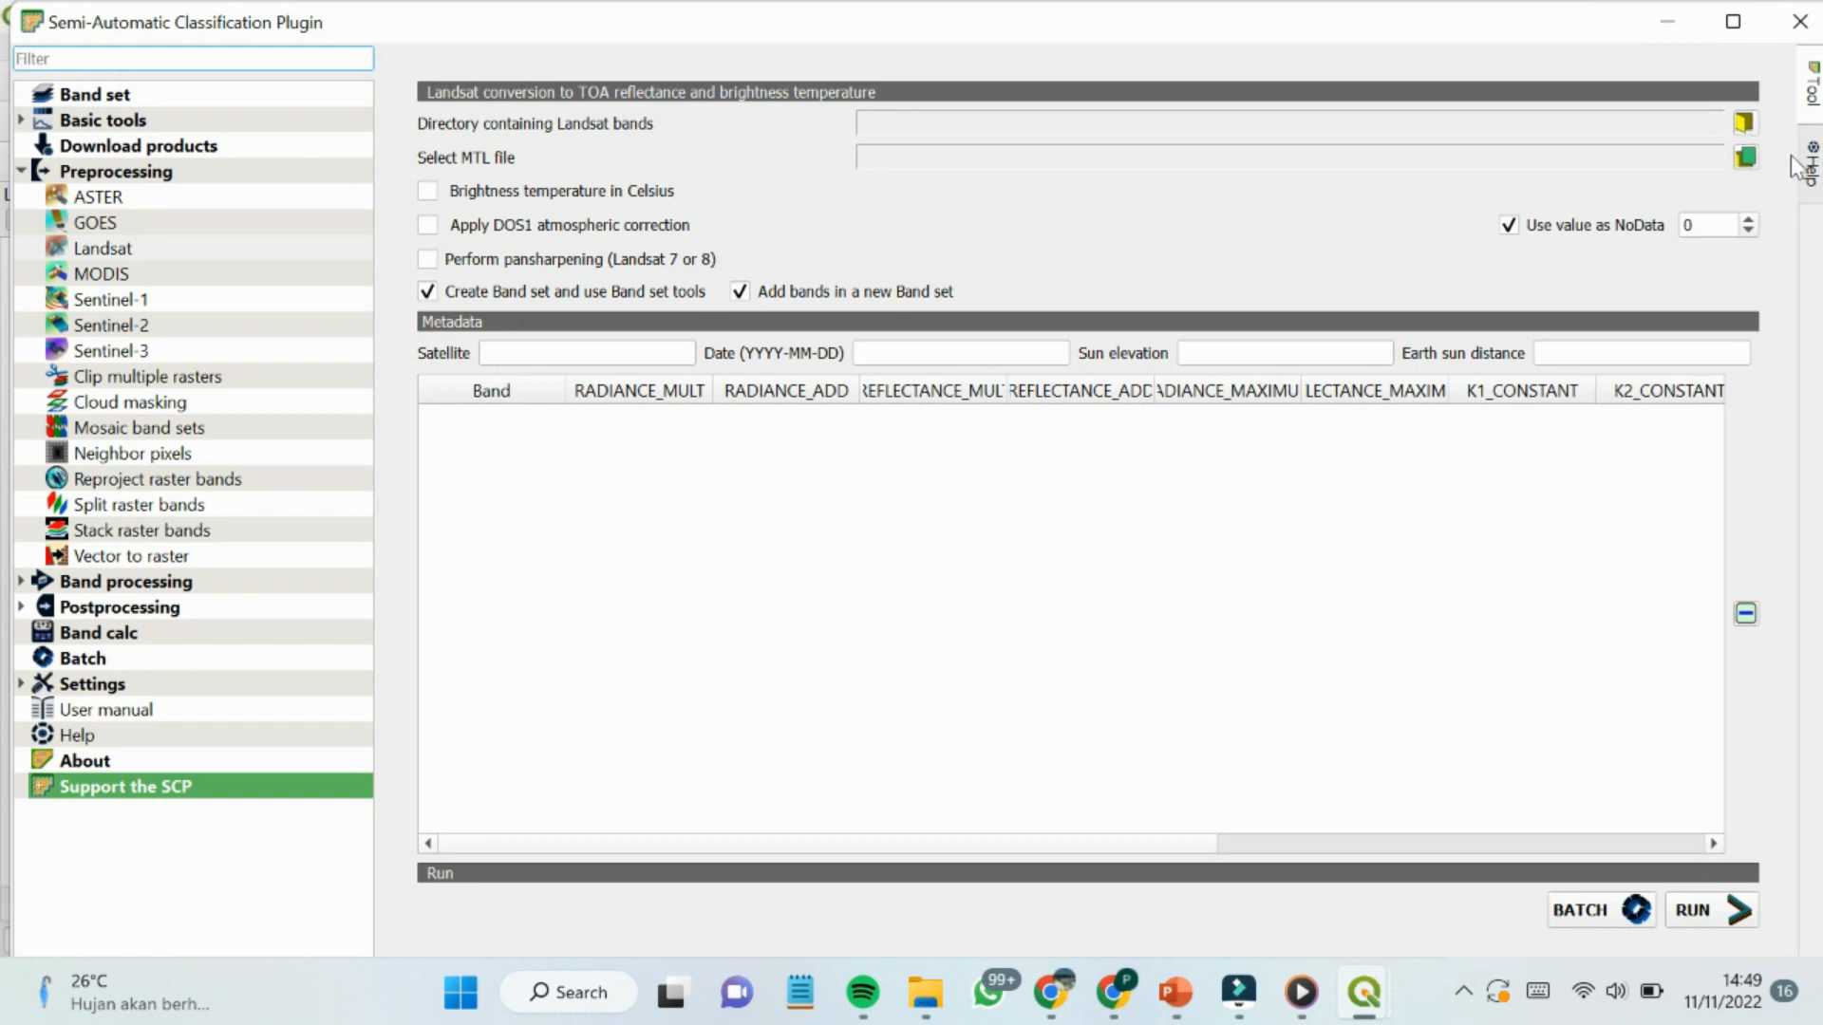
# Set the directory containing the Landsat bands to the Koreksi Radiometrik folder on drive D:.
pyautogui.click(1745, 122)
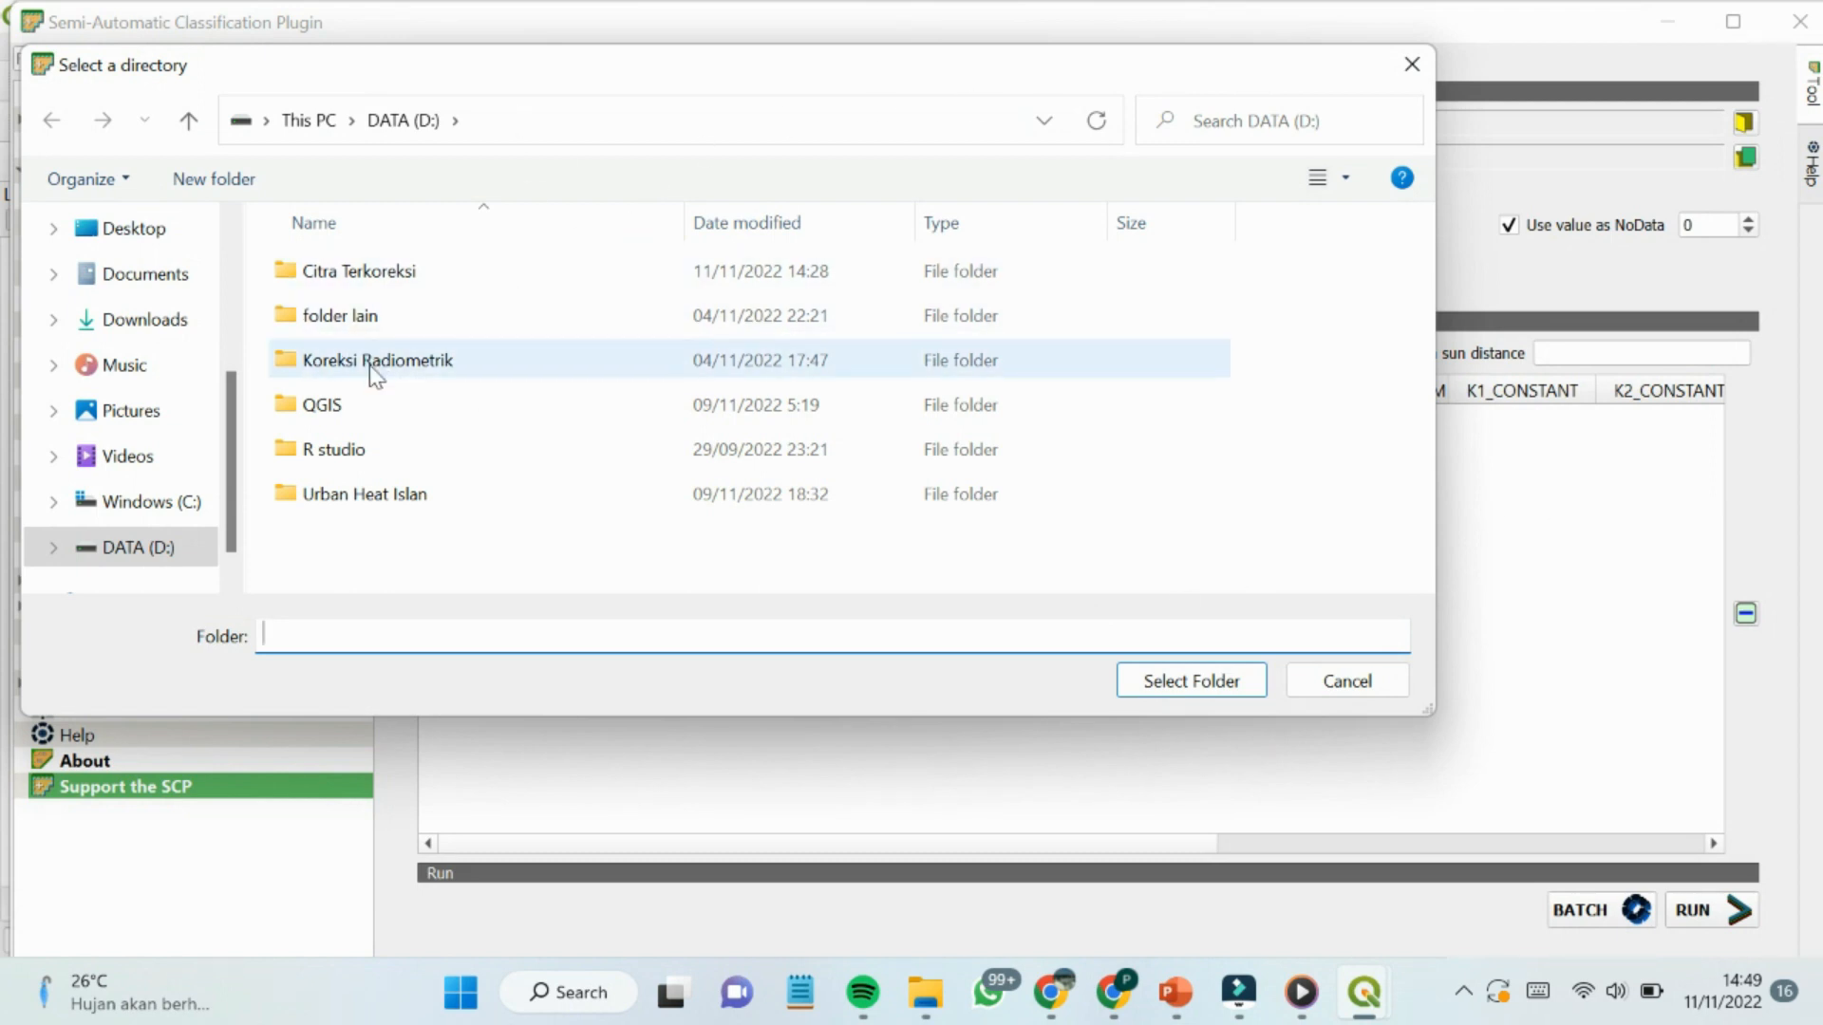
pyautogui.click(405, 359)
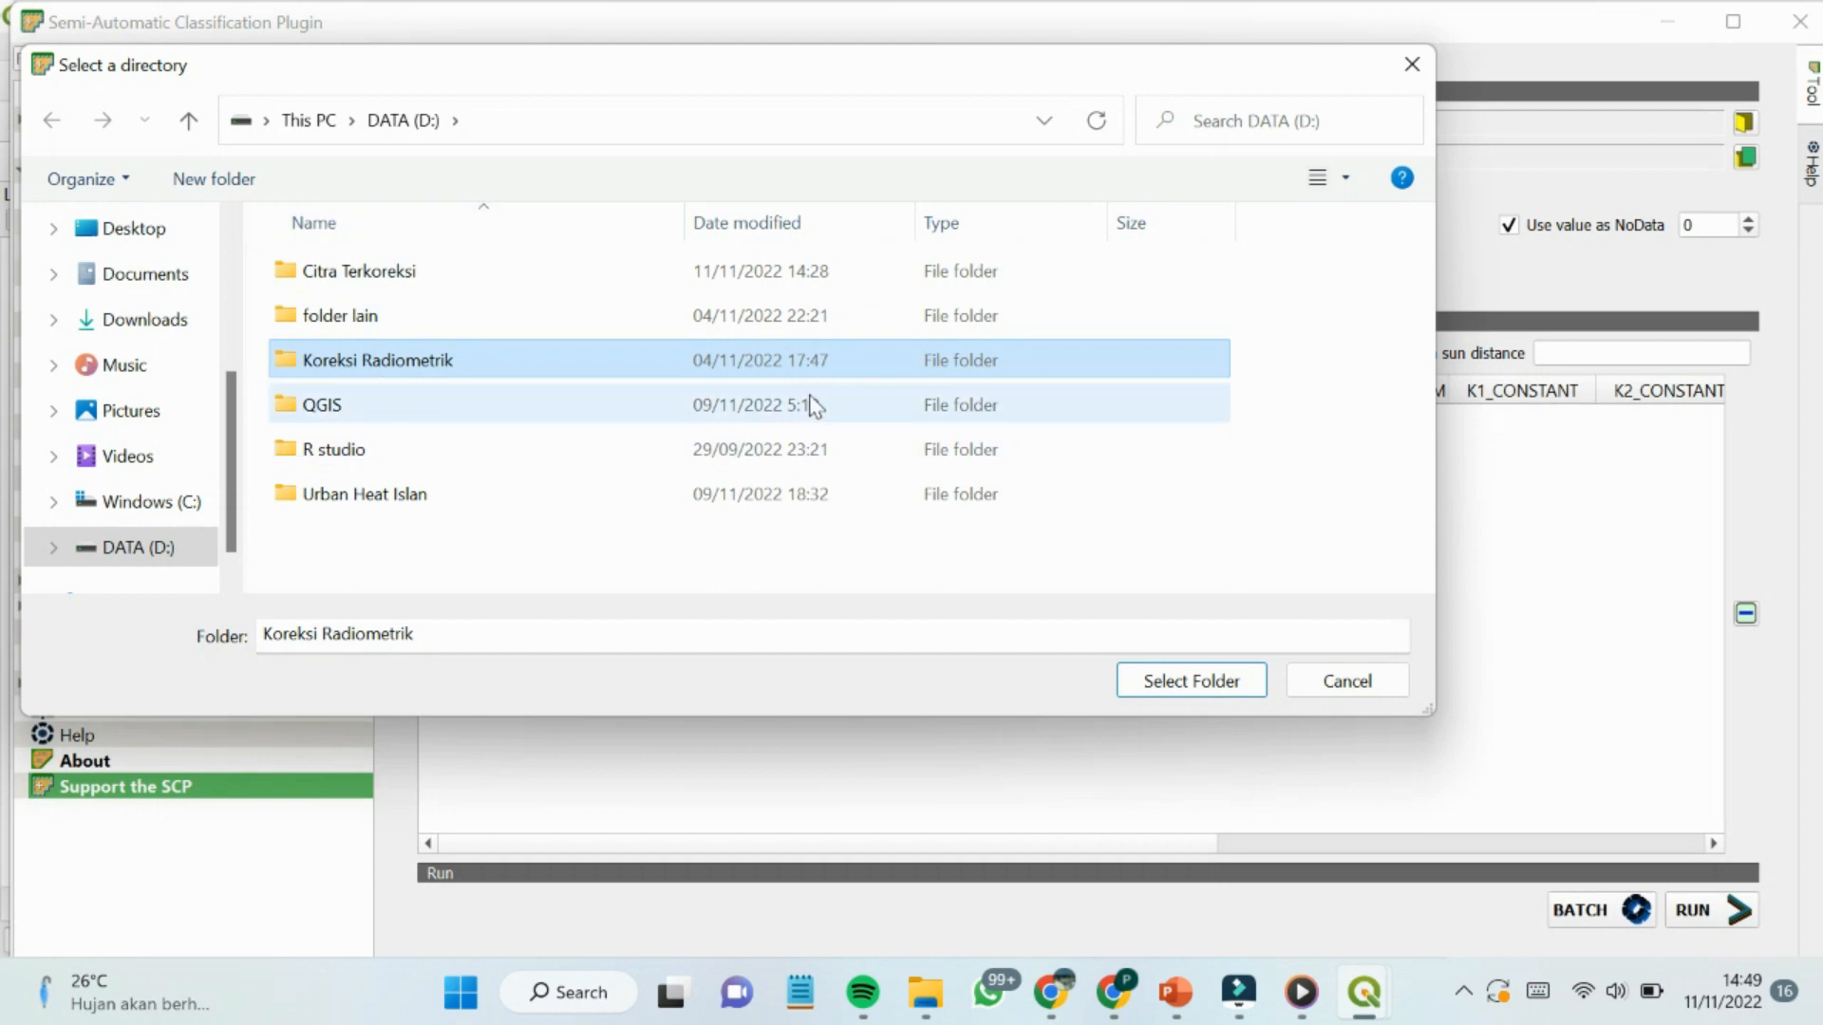
pyautogui.doubleClick(585, 370)
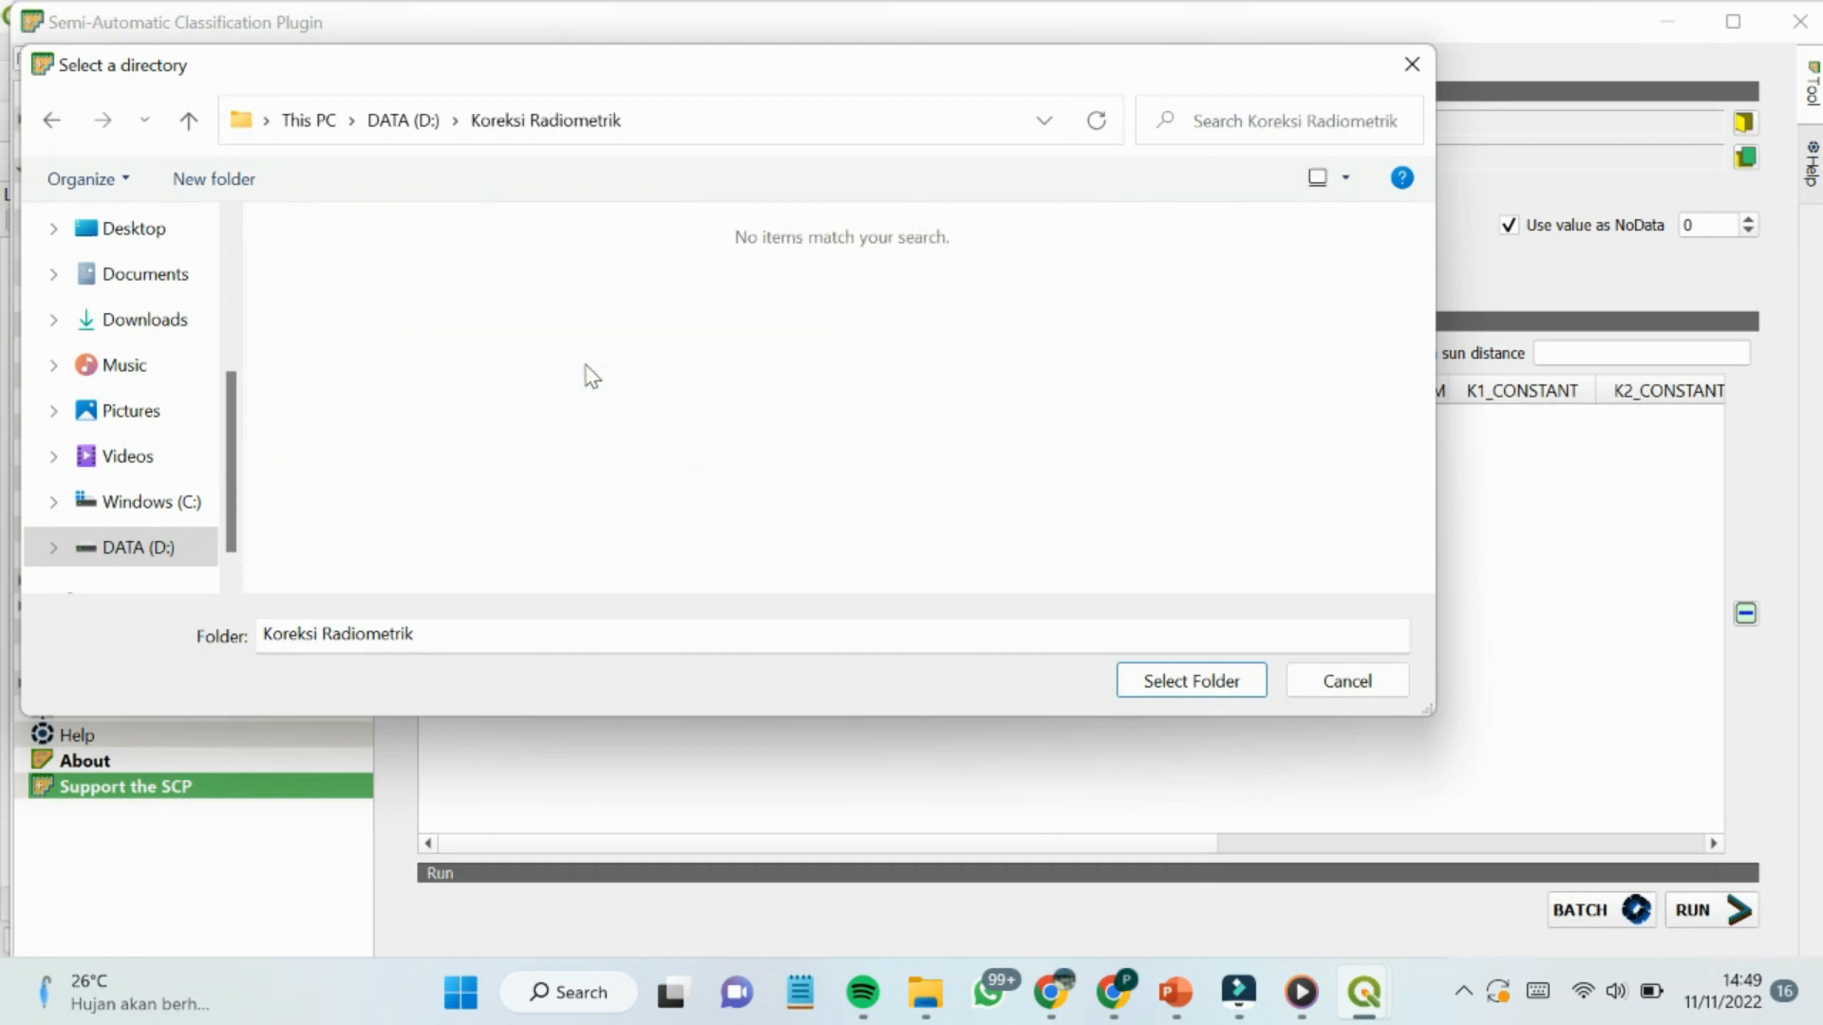
pyautogui.click(420, 143)
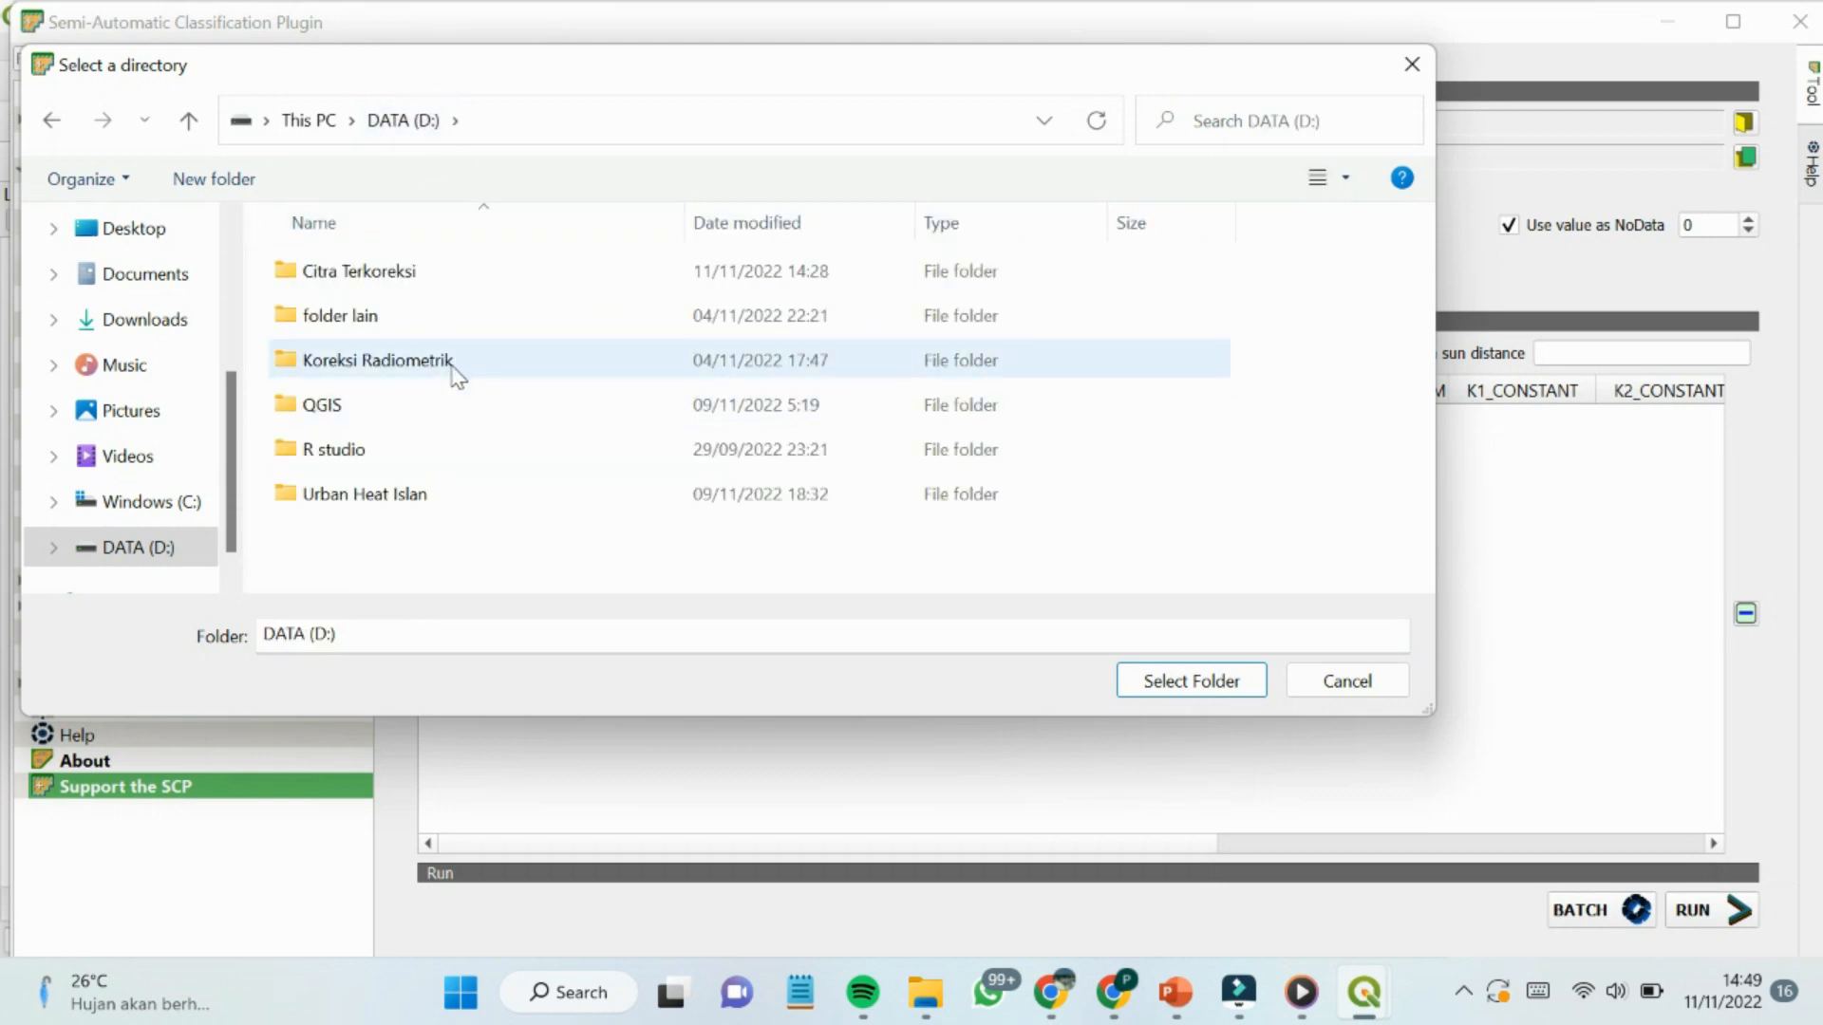
pyautogui.click(452, 368)
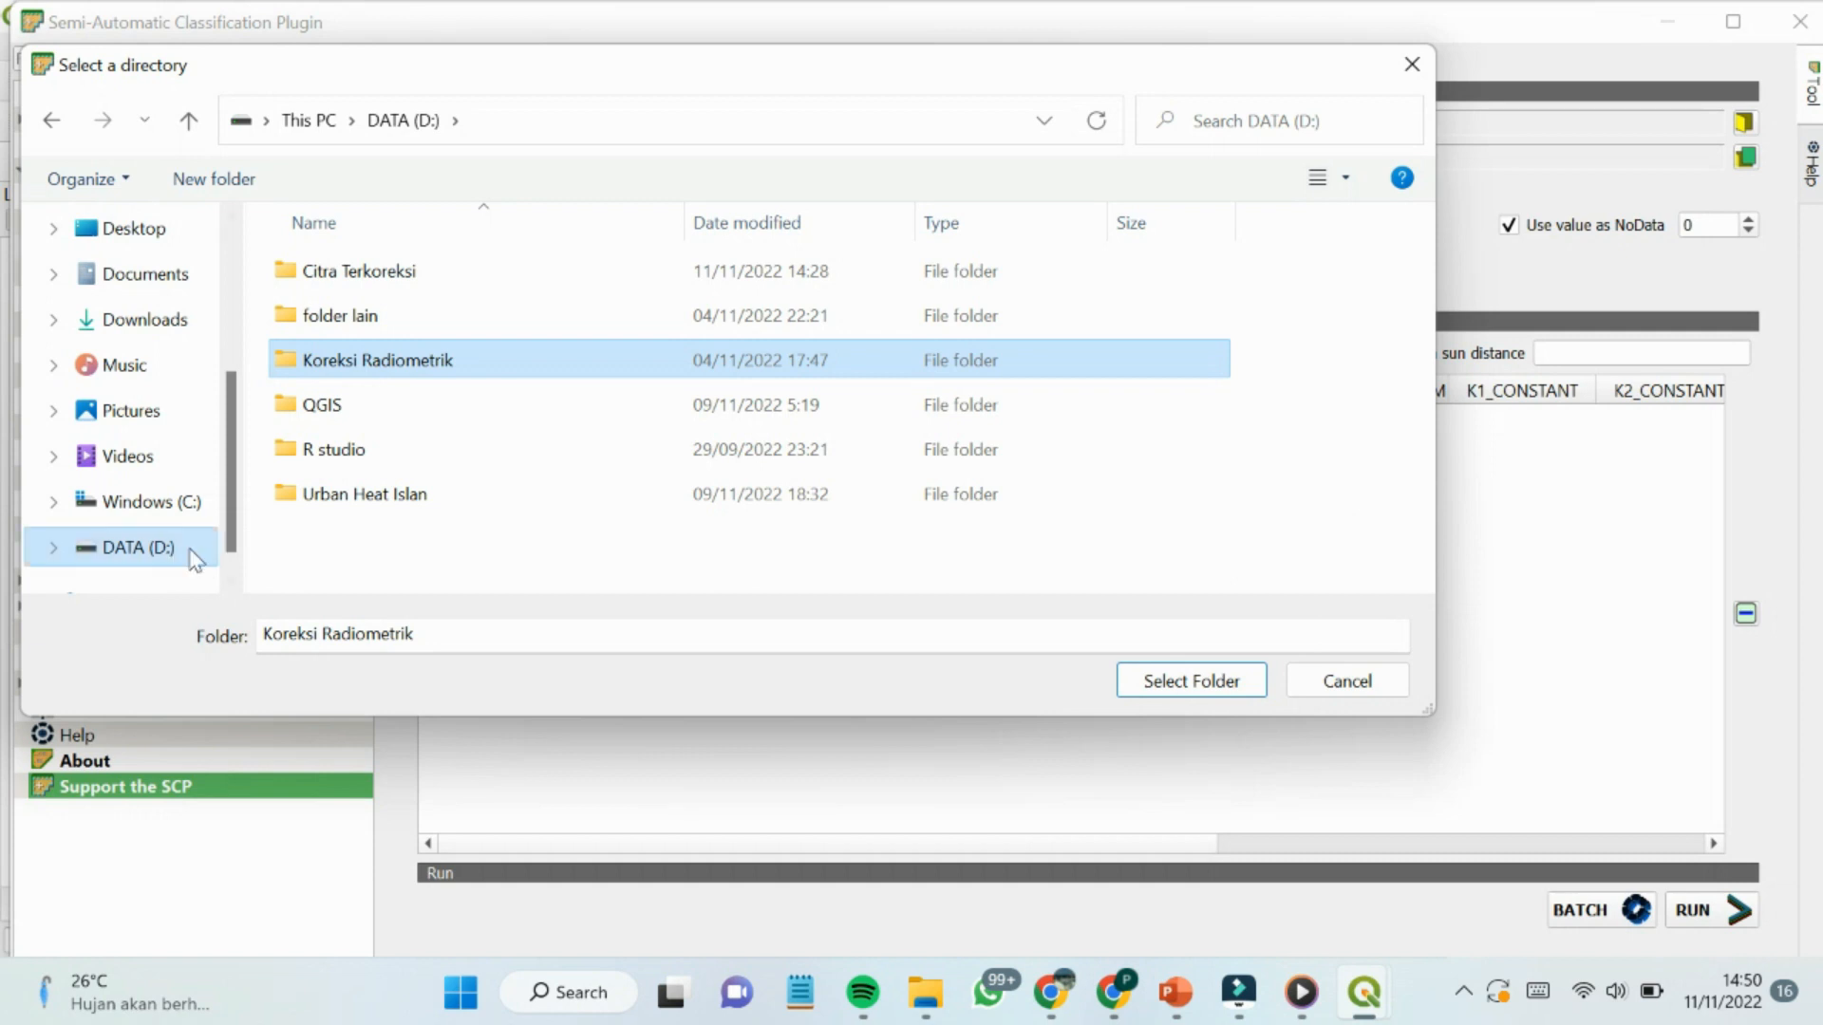
pyautogui.scroll(-1, 241, 548)
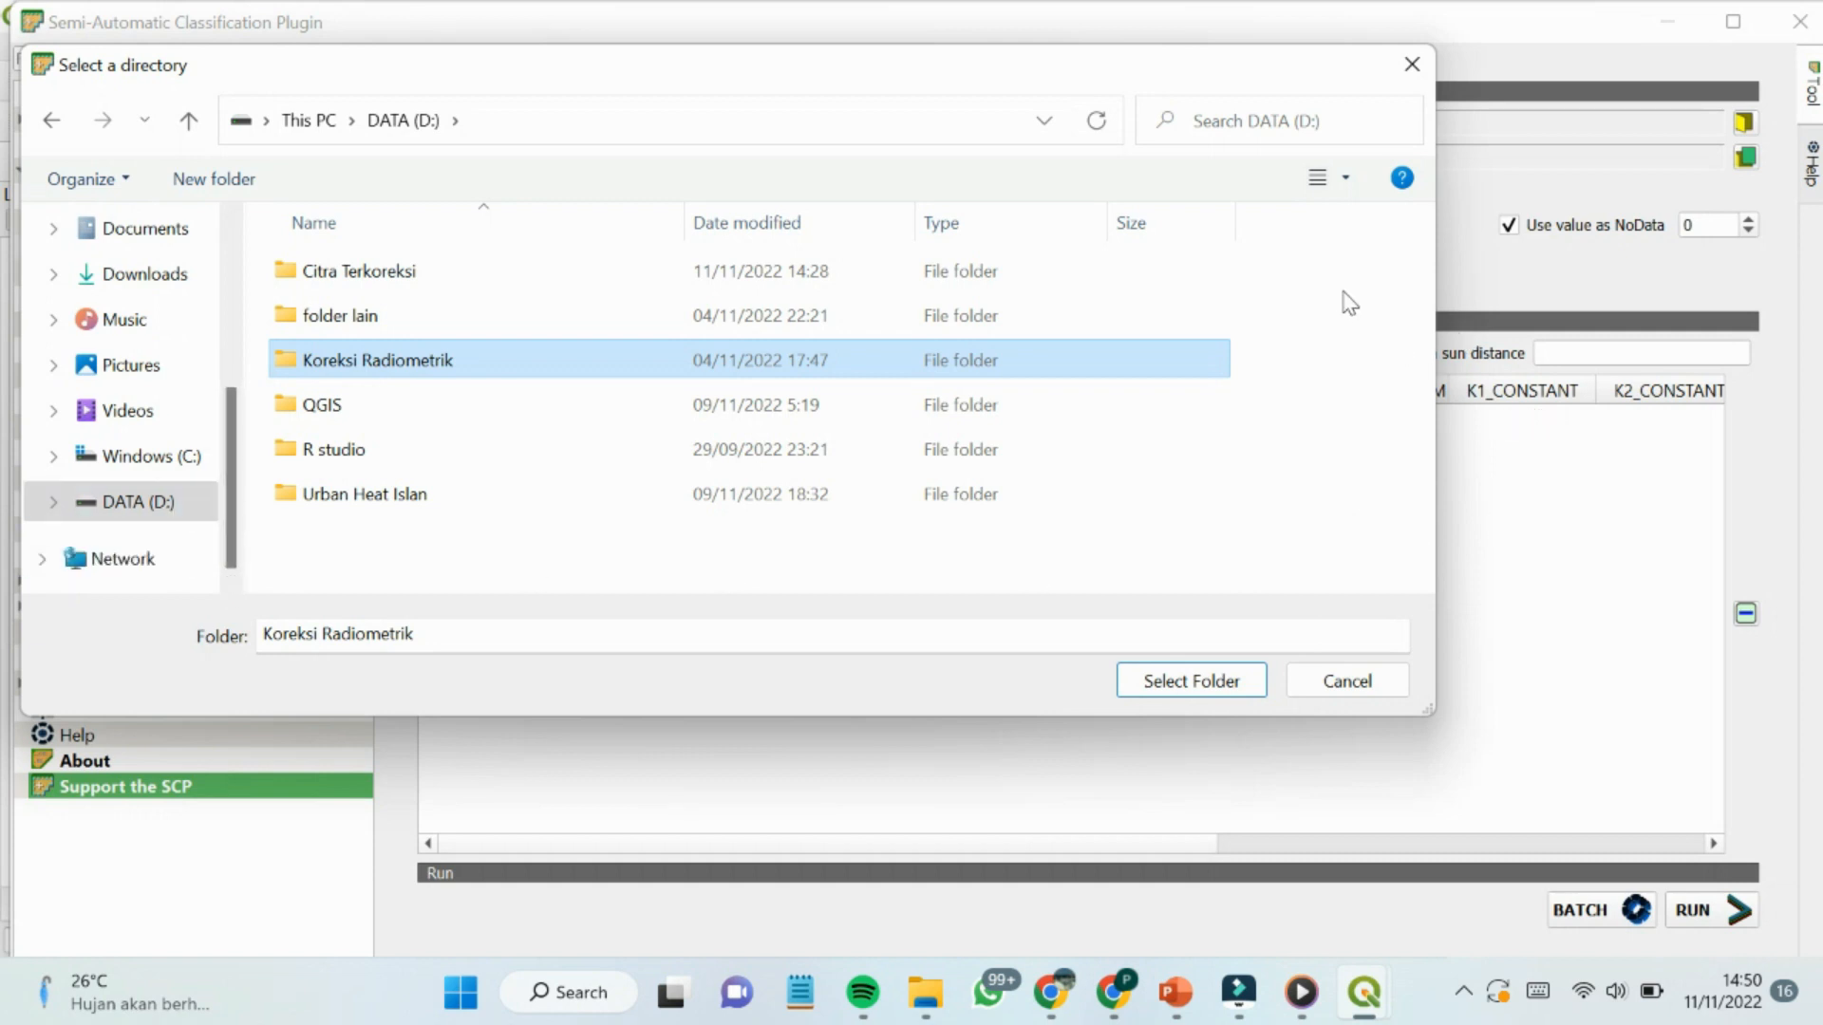
pyautogui.click(1234, 687)
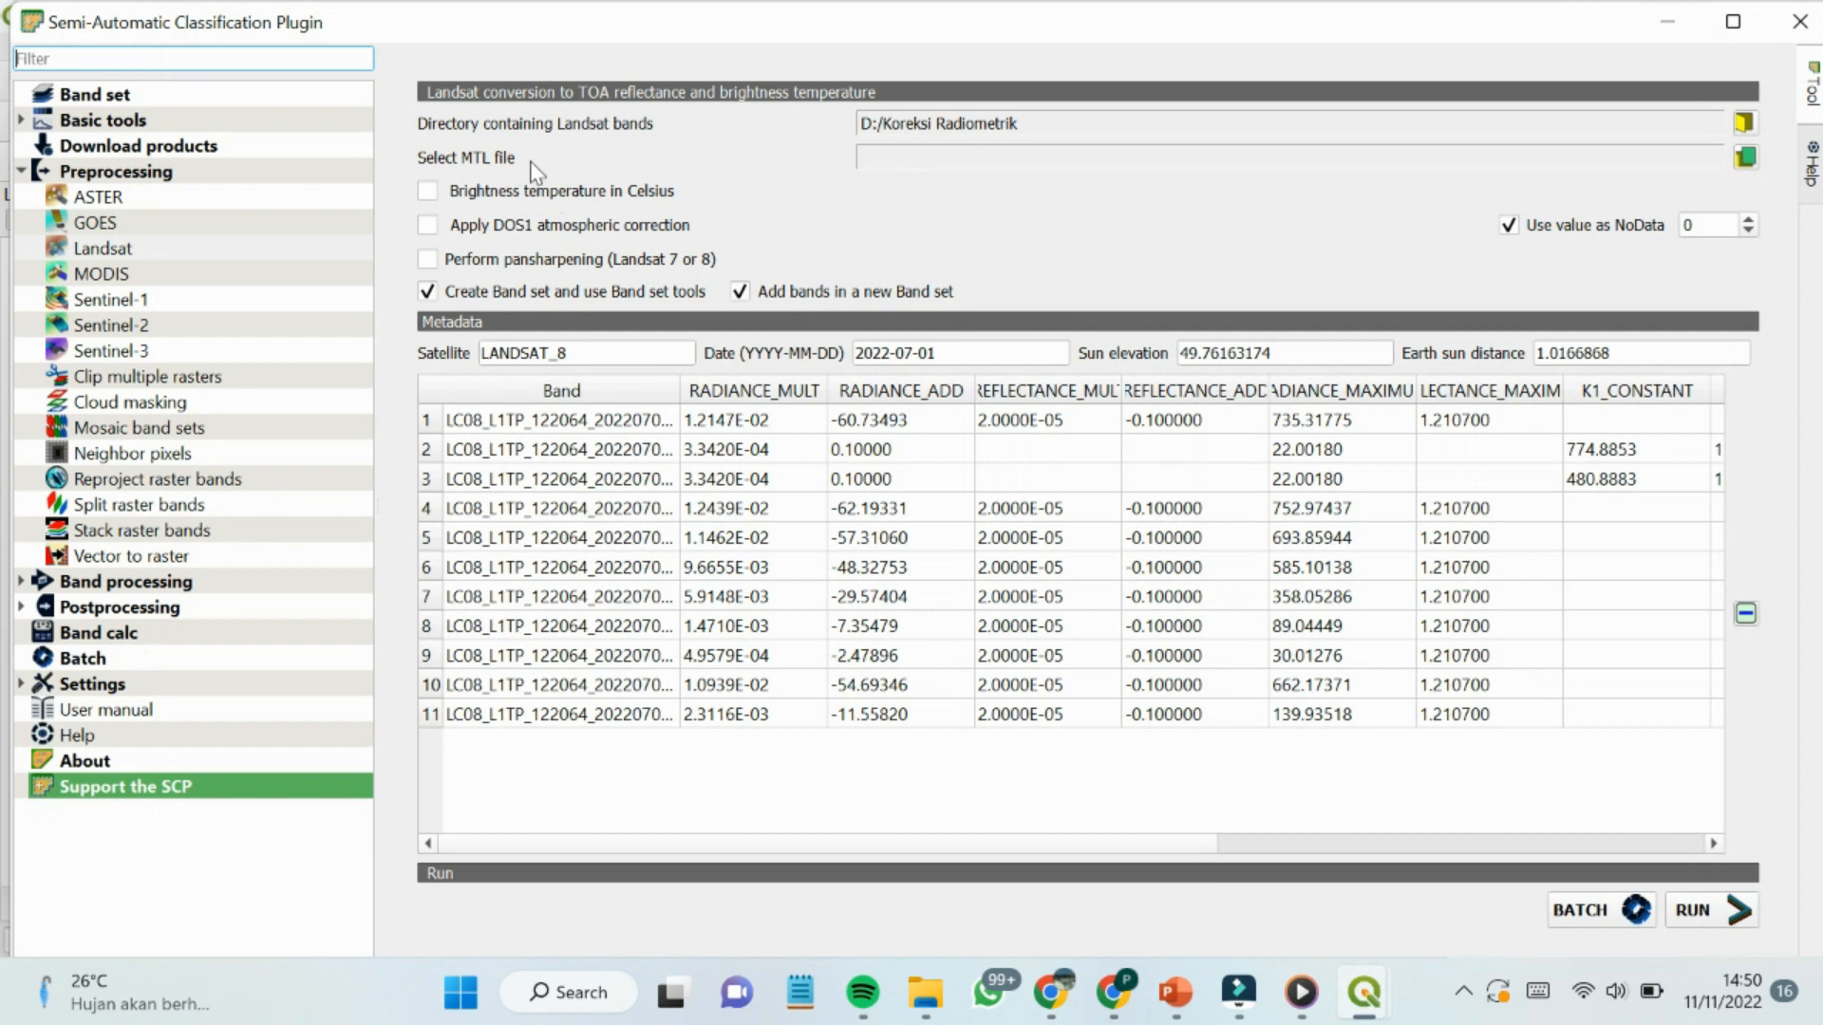
# Load LC08_L1TP_122064_20220701_20220707_02_T1_MTL.txt from the Koreksi Radiometrik folder as the MTL file.
pyautogui.click(1747, 157)
pyautogui.moveTo(857, 304); pyautogui.dragTo(1249, 205)
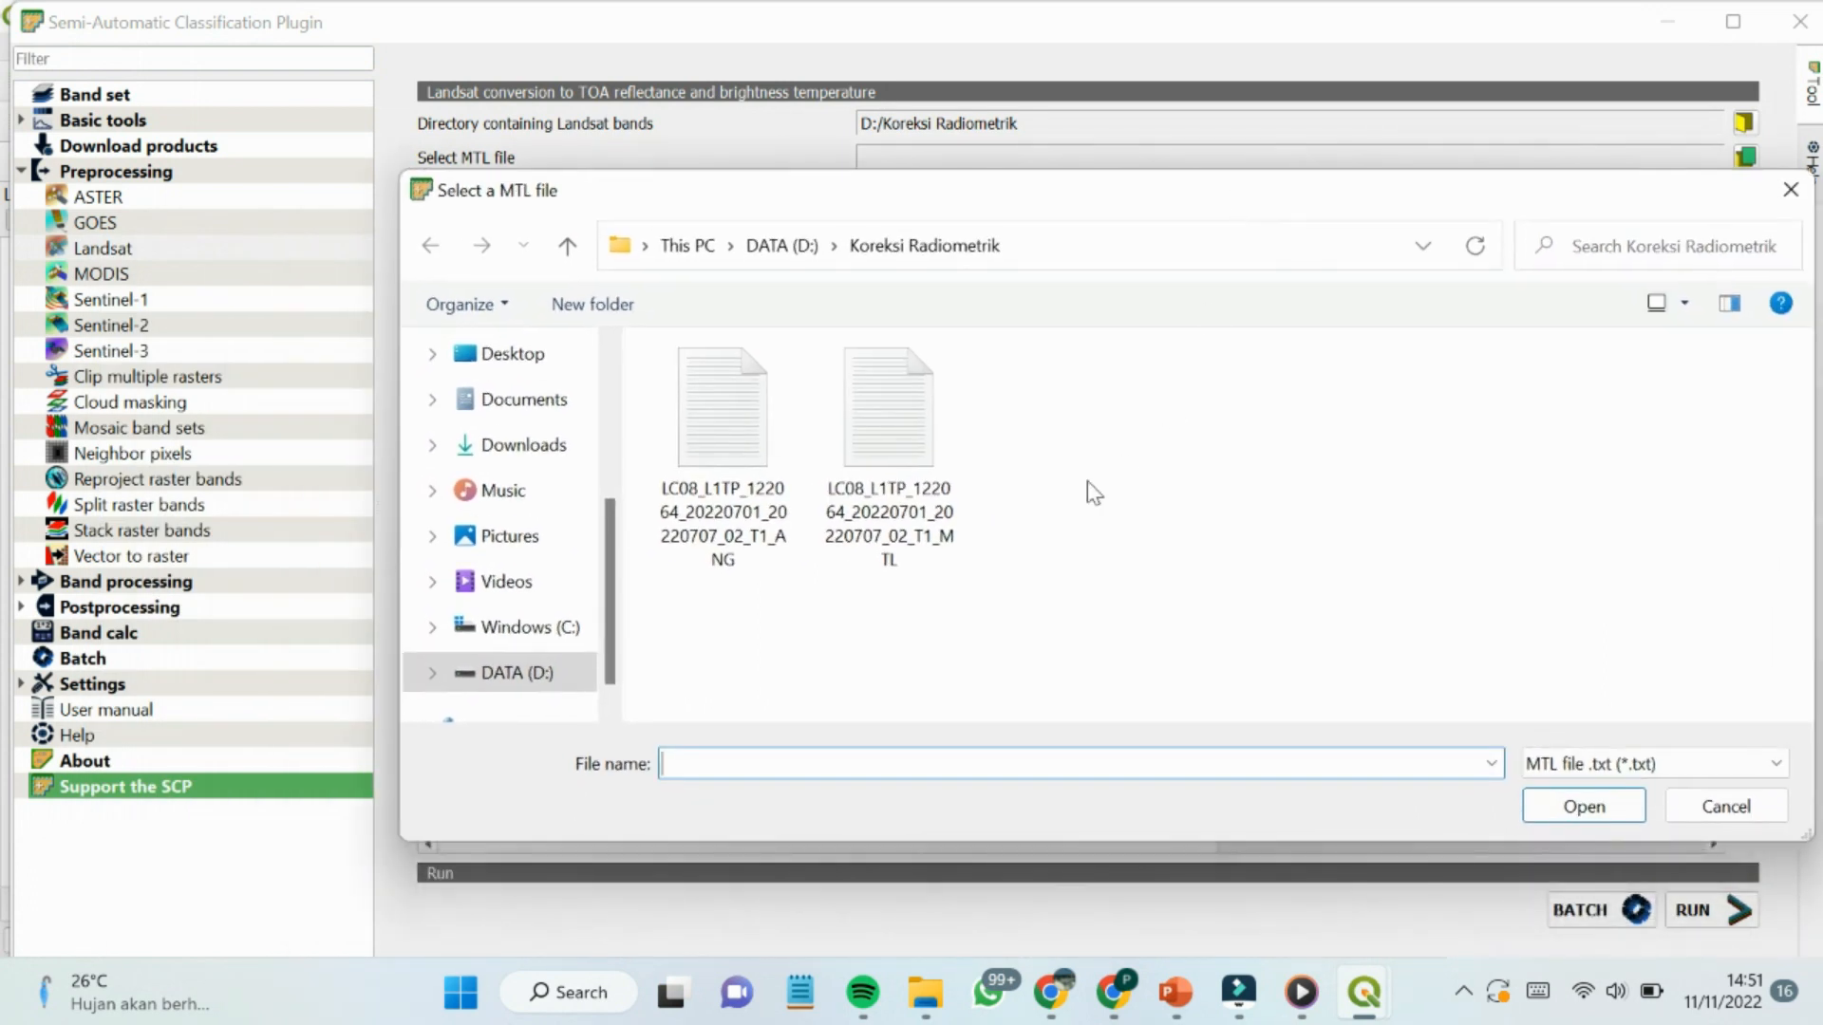
pyautogui.click(893, 480)
pyautogui.click(722, 469)
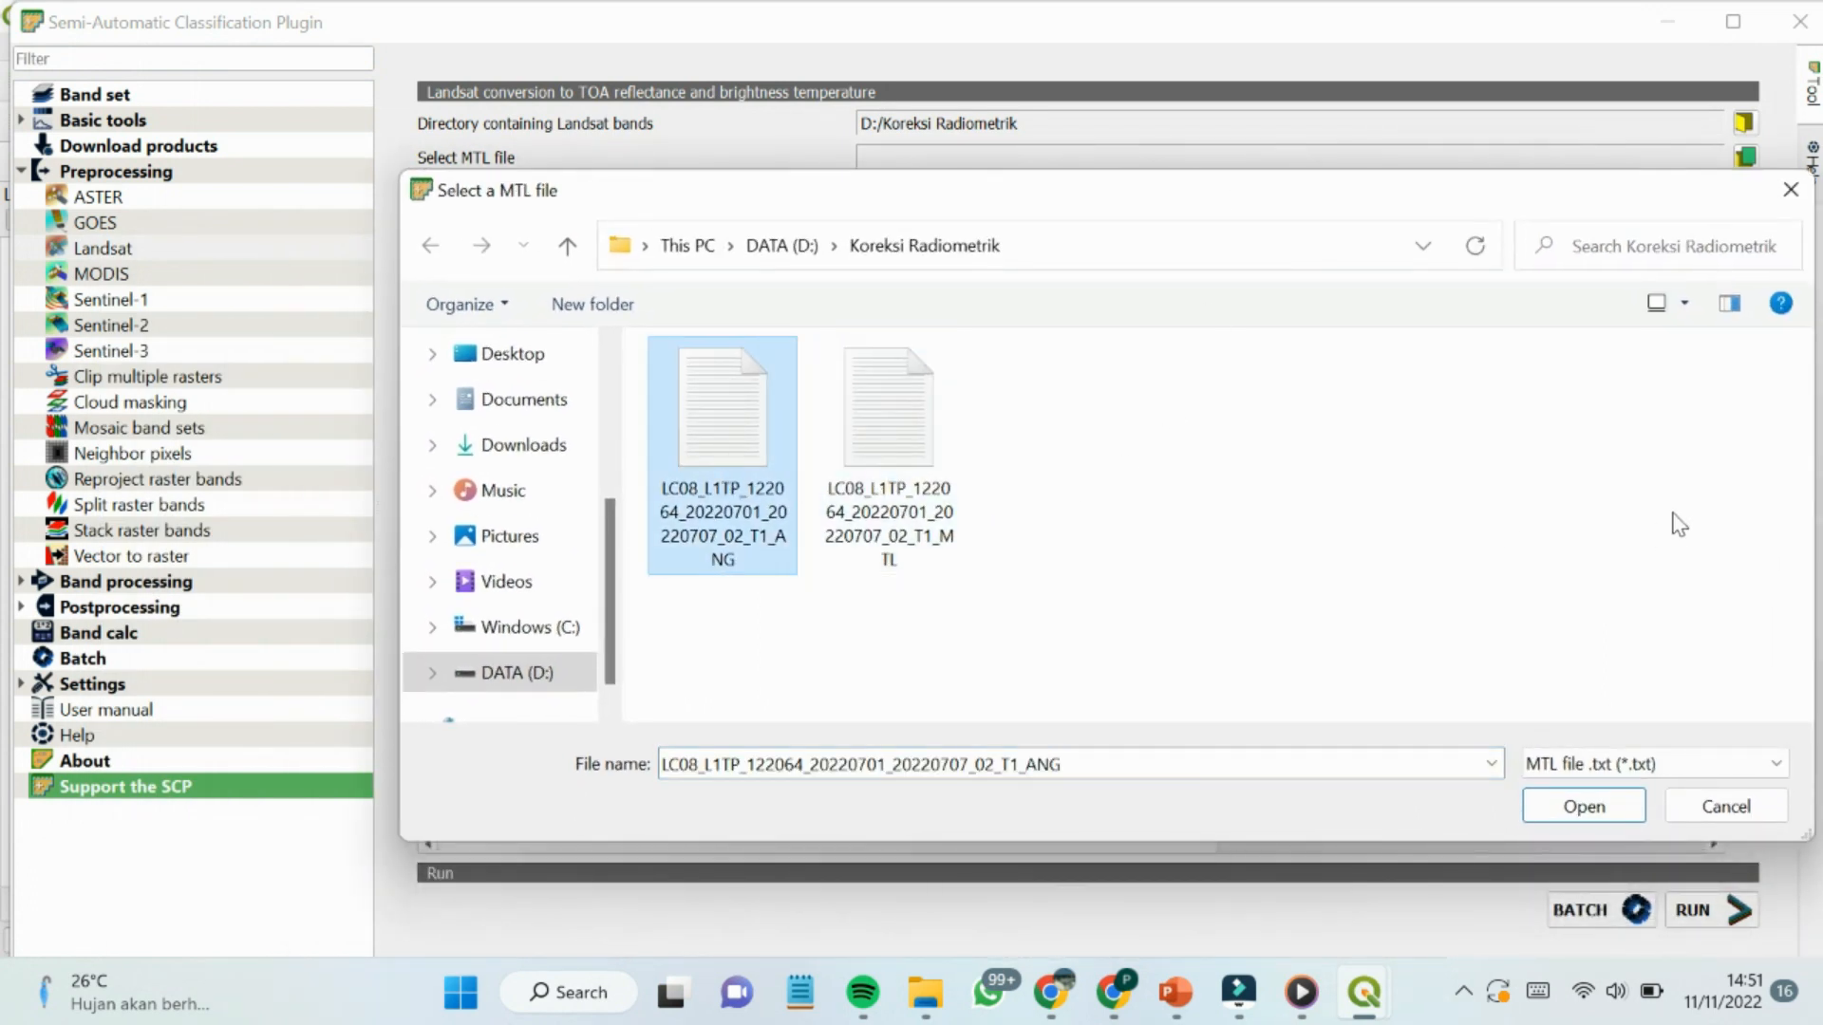
pyautogui.click(926, 447)
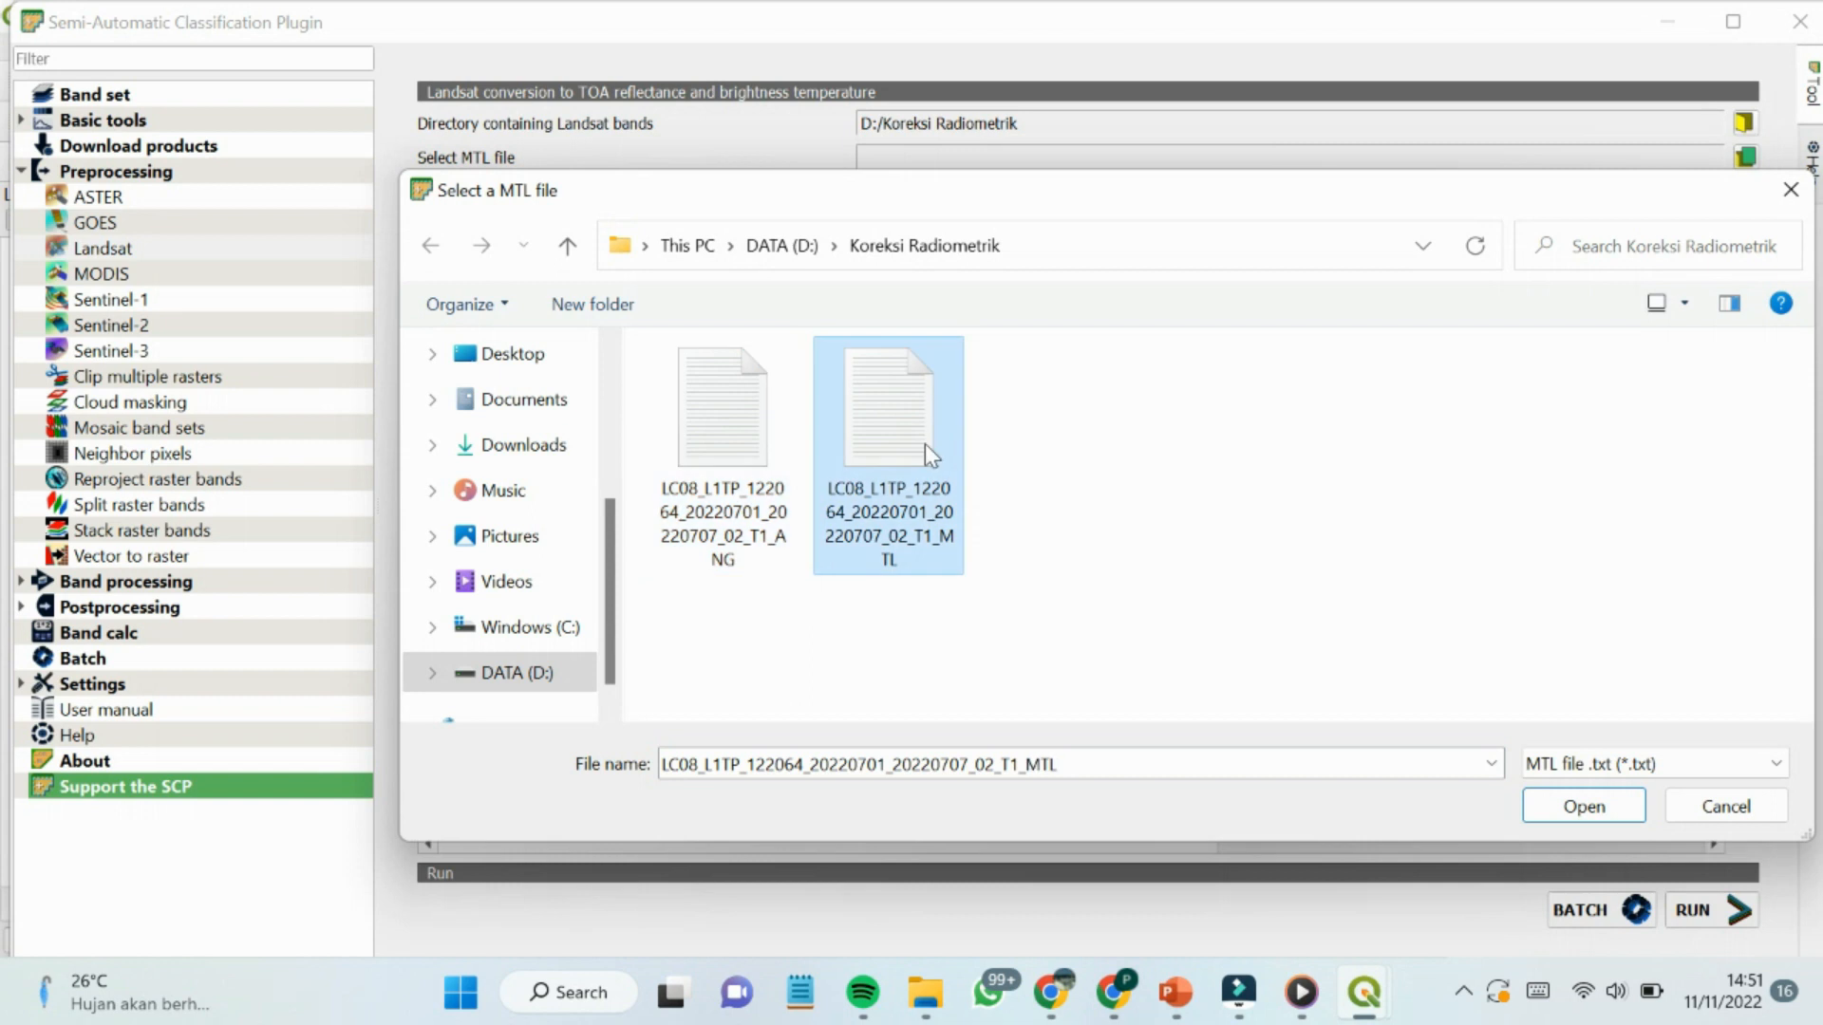
pyautogui.click(1583, 807)
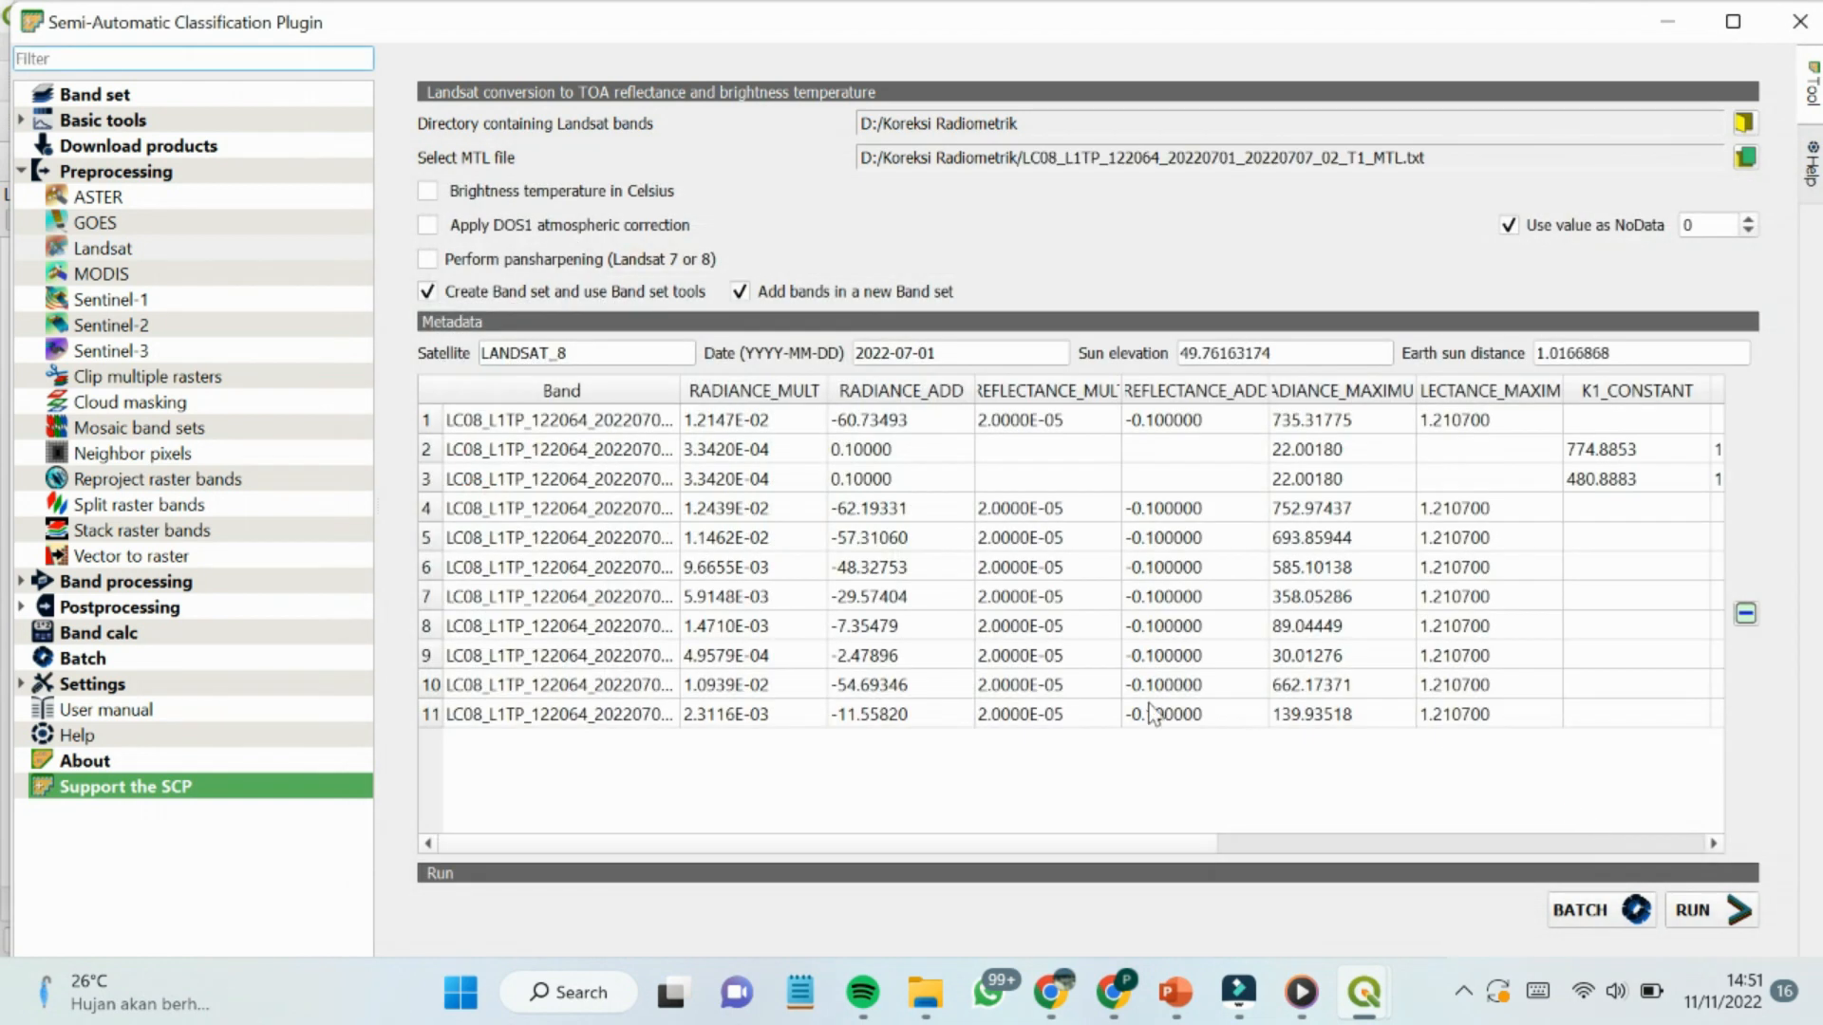
# Enable DOS1 atmospheric correction and run the Landsat conversion with the Citra Terkoreksi folder on drive D: as output.
pyautogui.moveTo(1182, 854); pyautogui.dragTo(1642, 860)
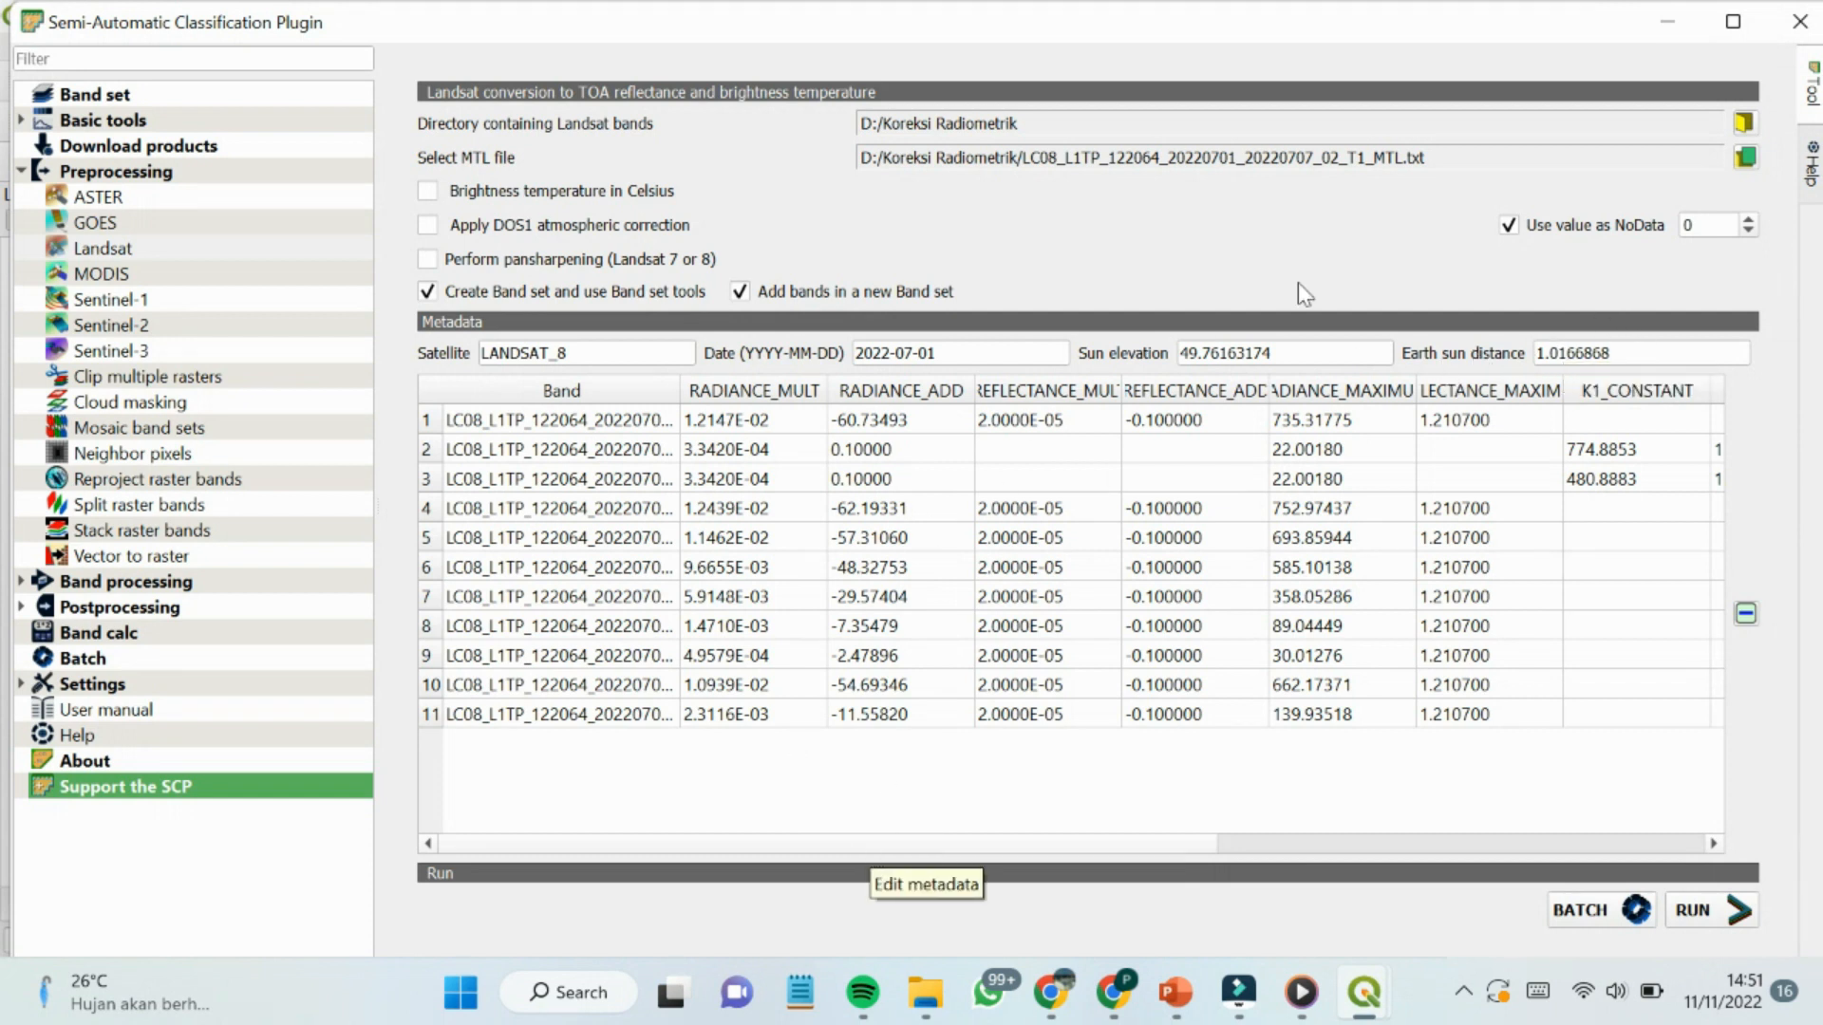
pyautogui.click(426, 228)
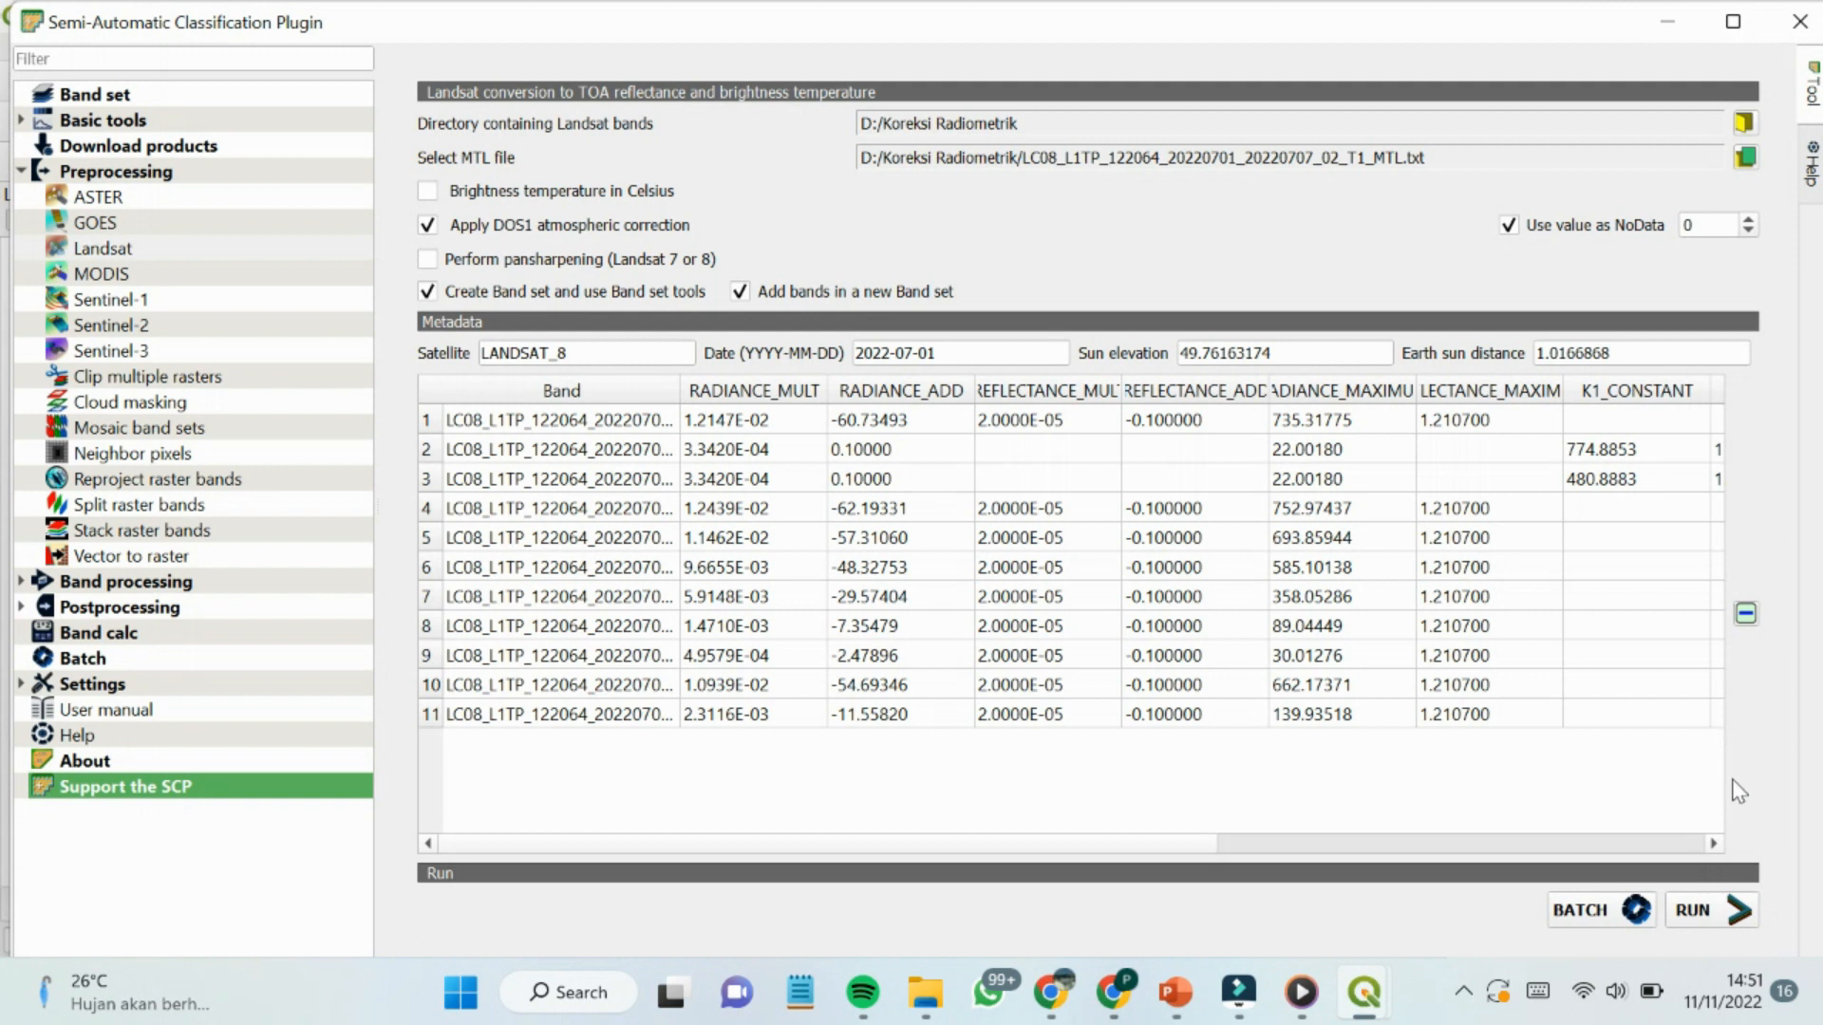
pyautogui.click(1702, 913)
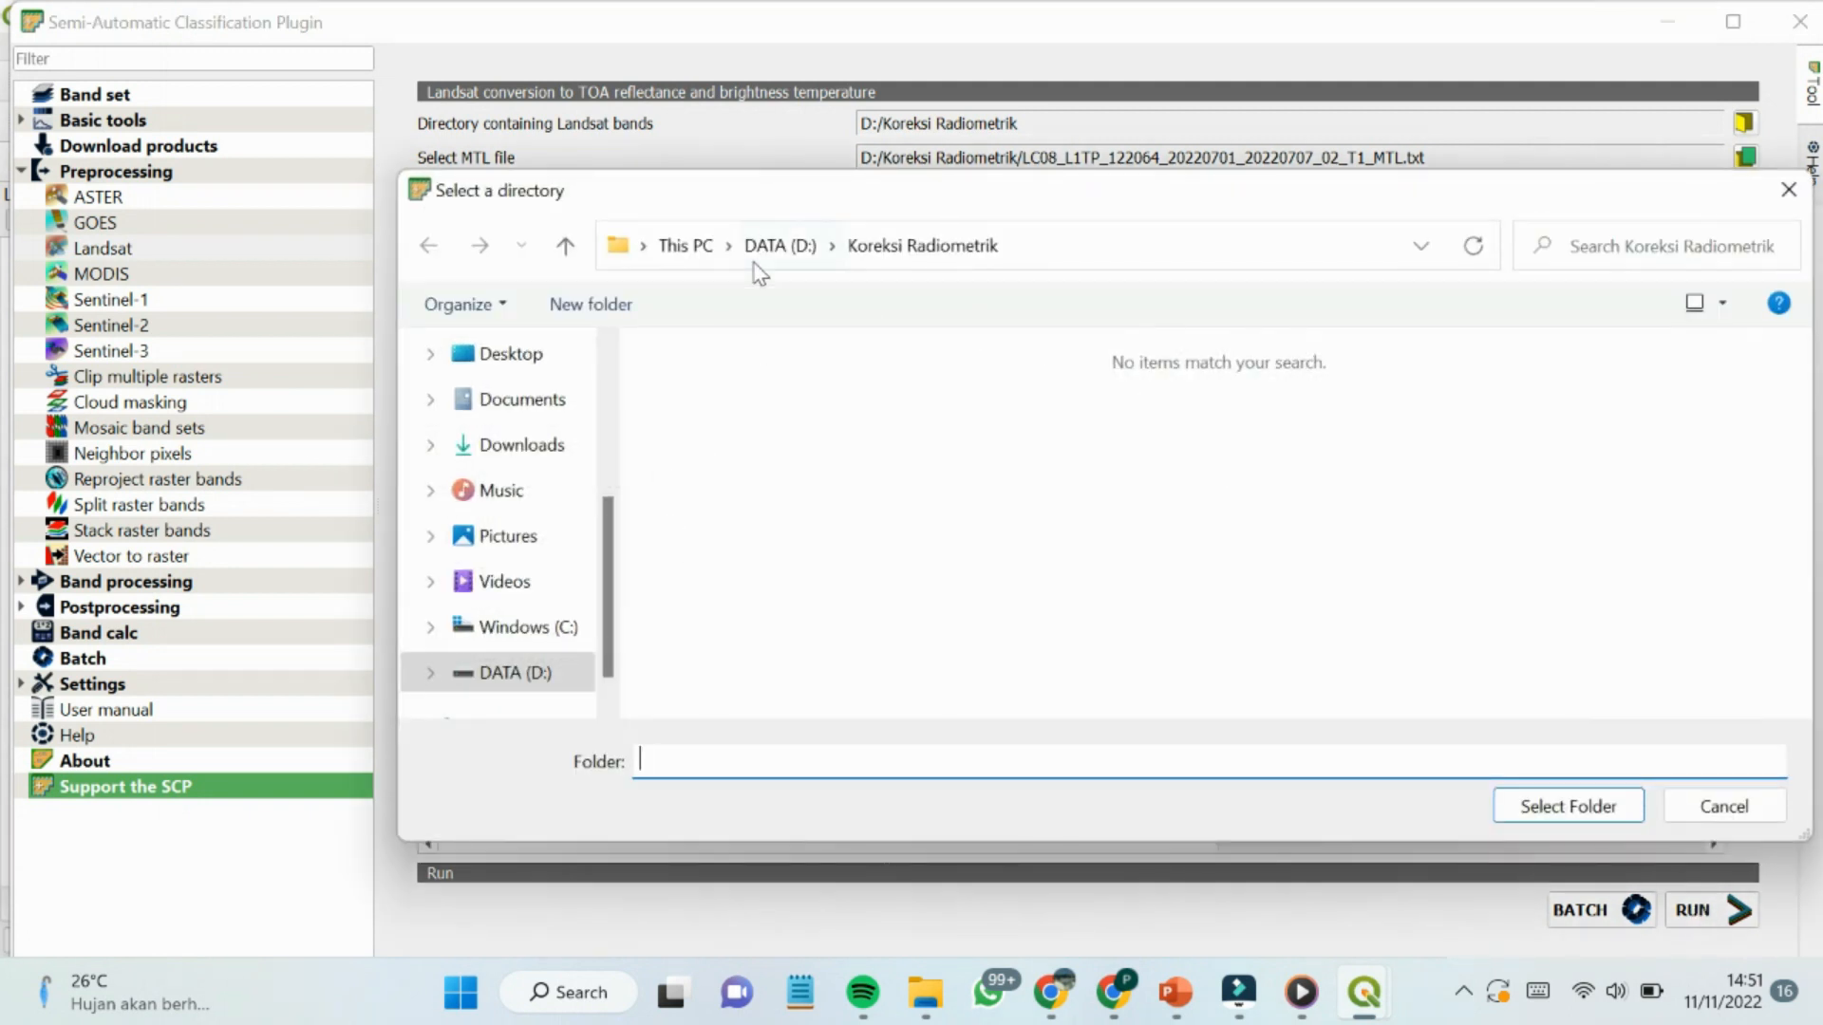
pyautogui.click(776, 245)
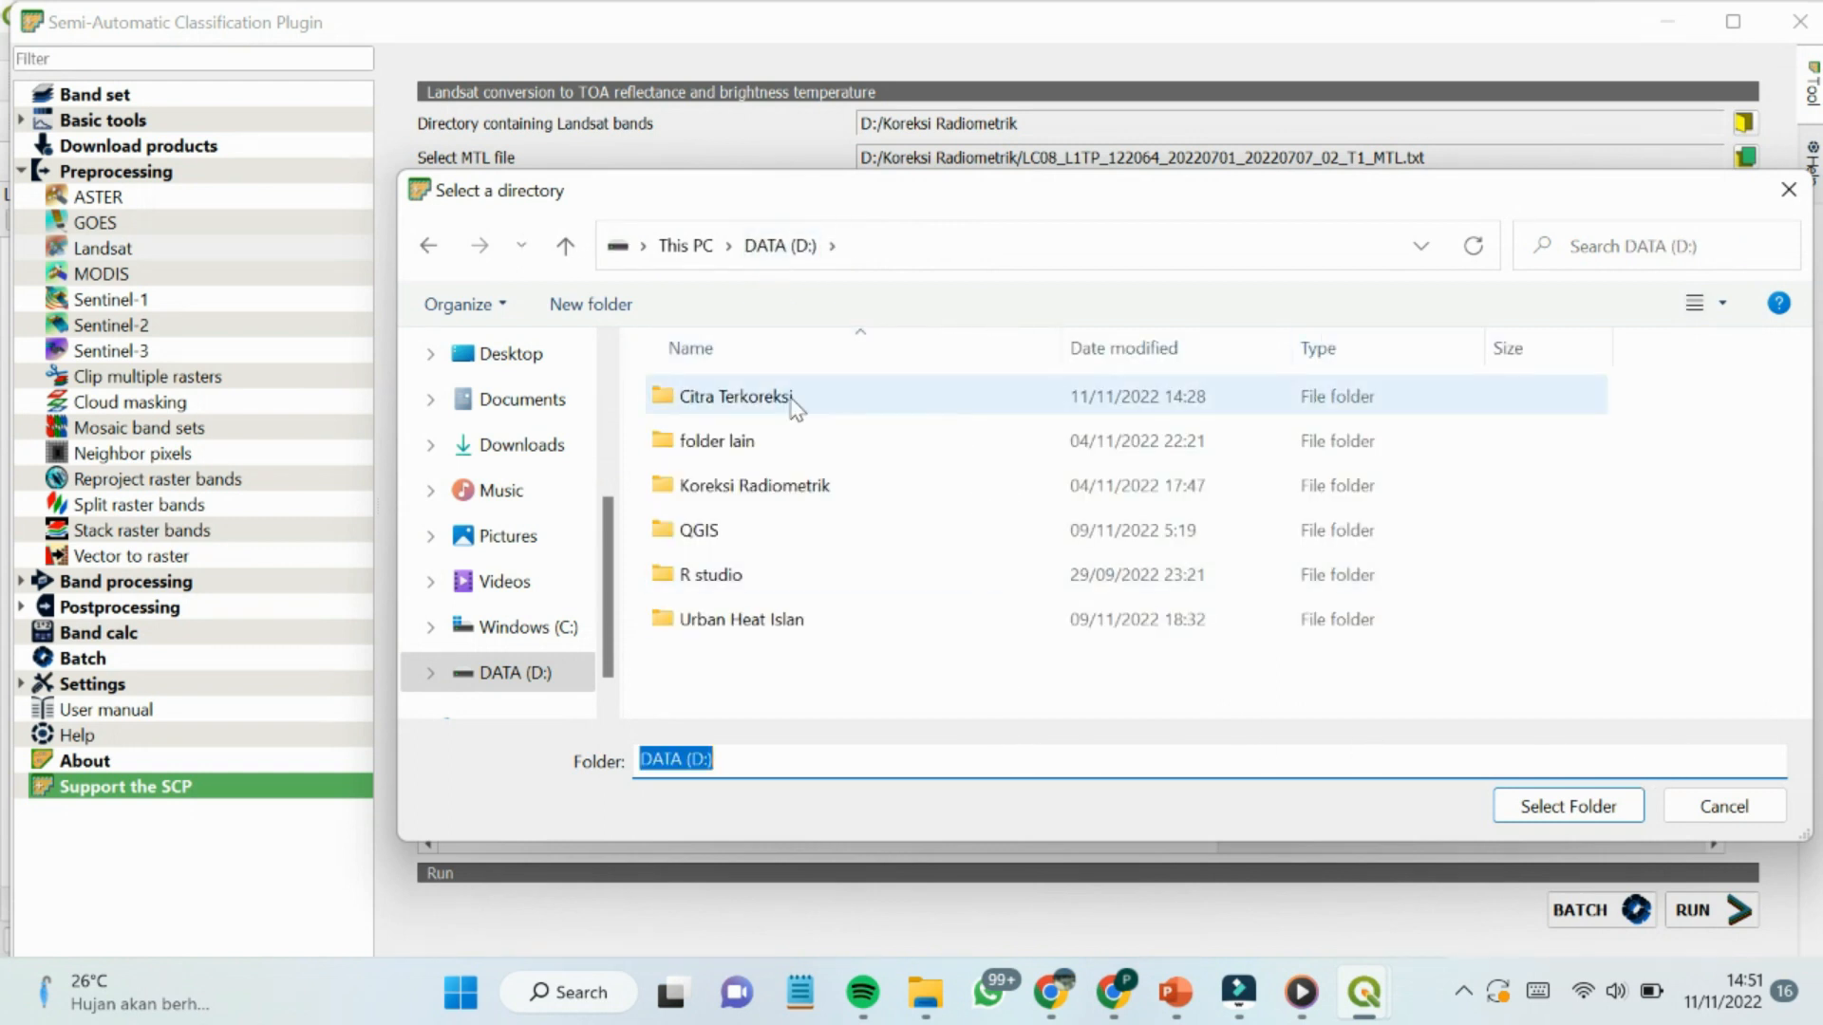
pyautogui.click(976, 399)
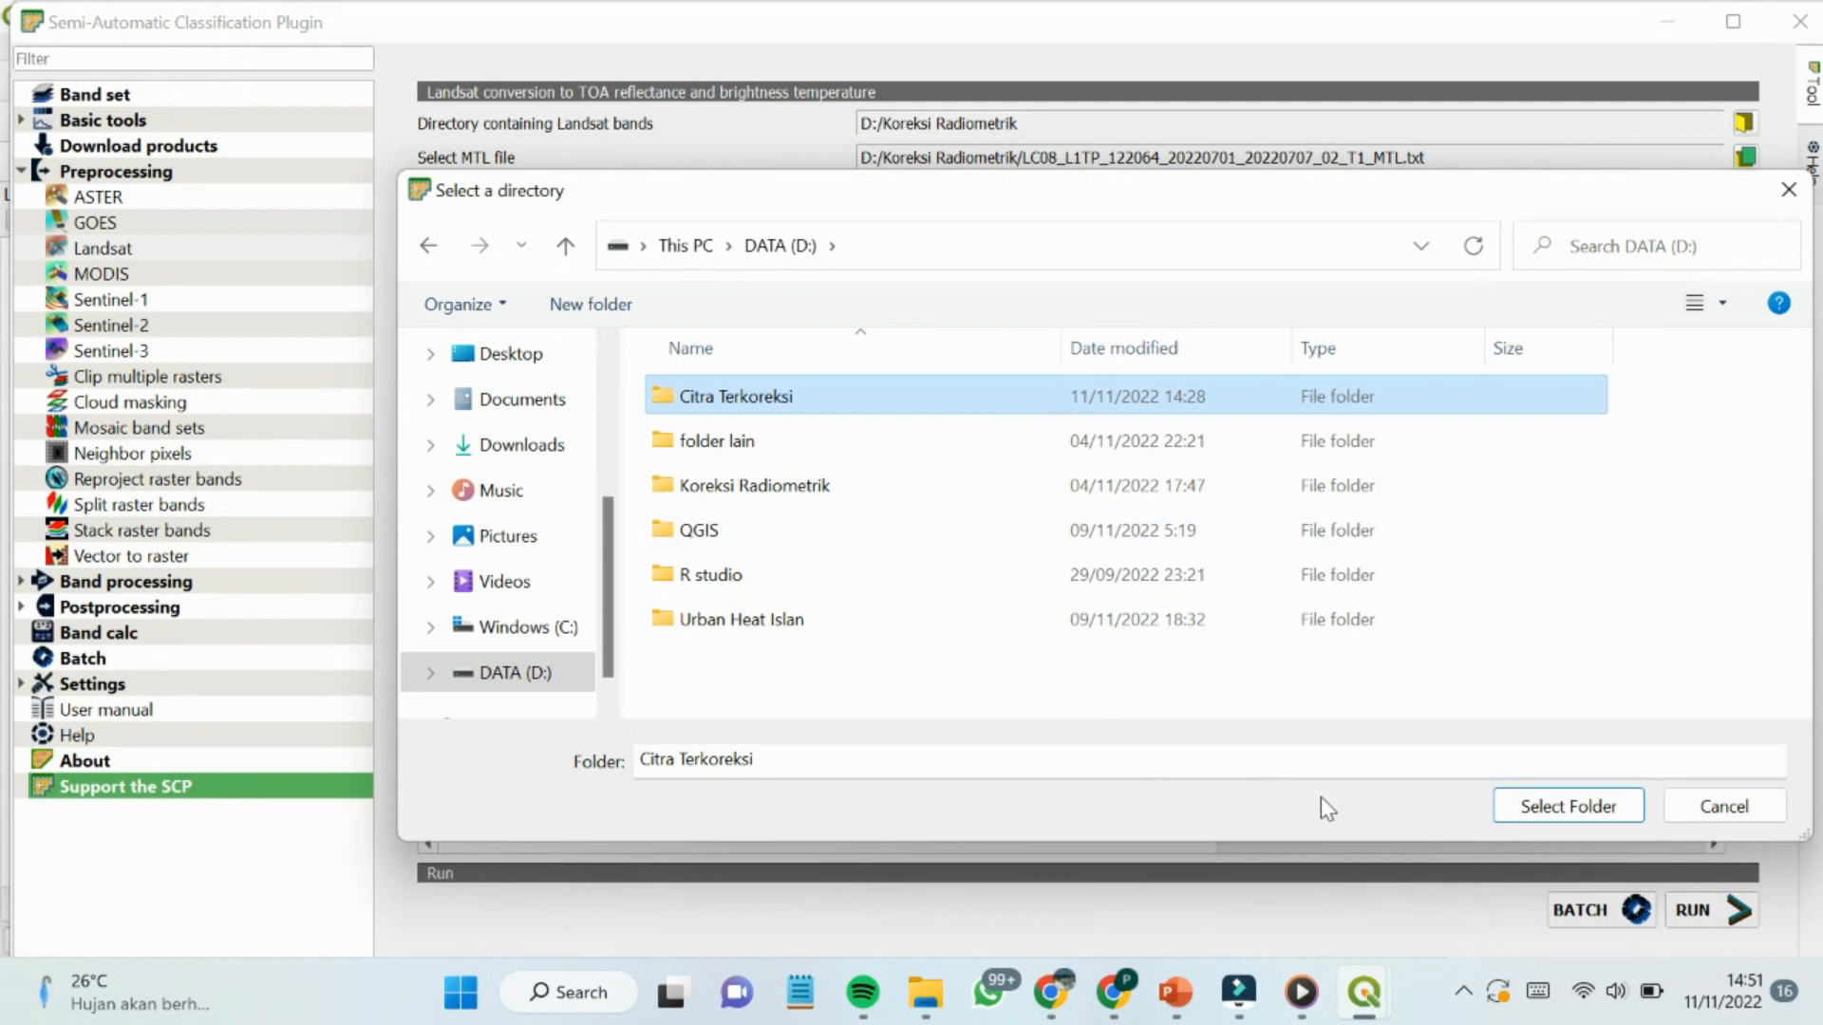
pyautogui.doubleClick(851, 397)
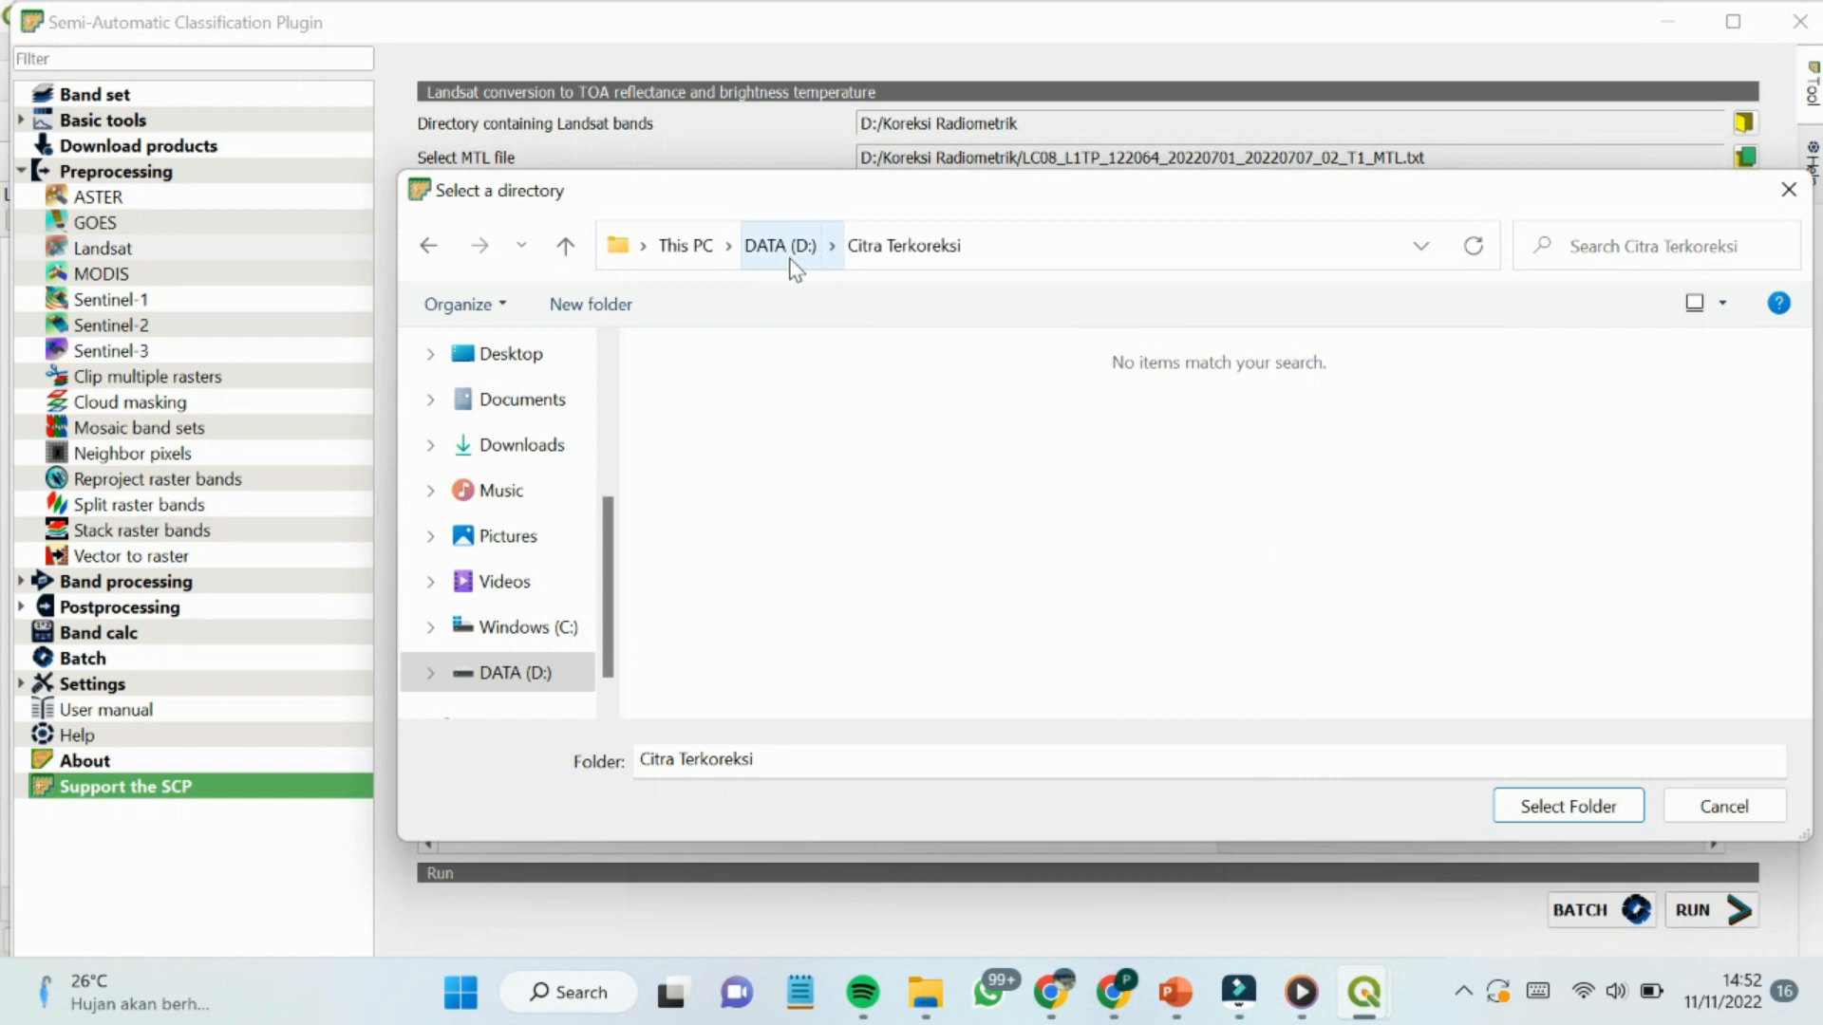
pyautogui.click(793, 261)
pyautogui.click(858, 397)
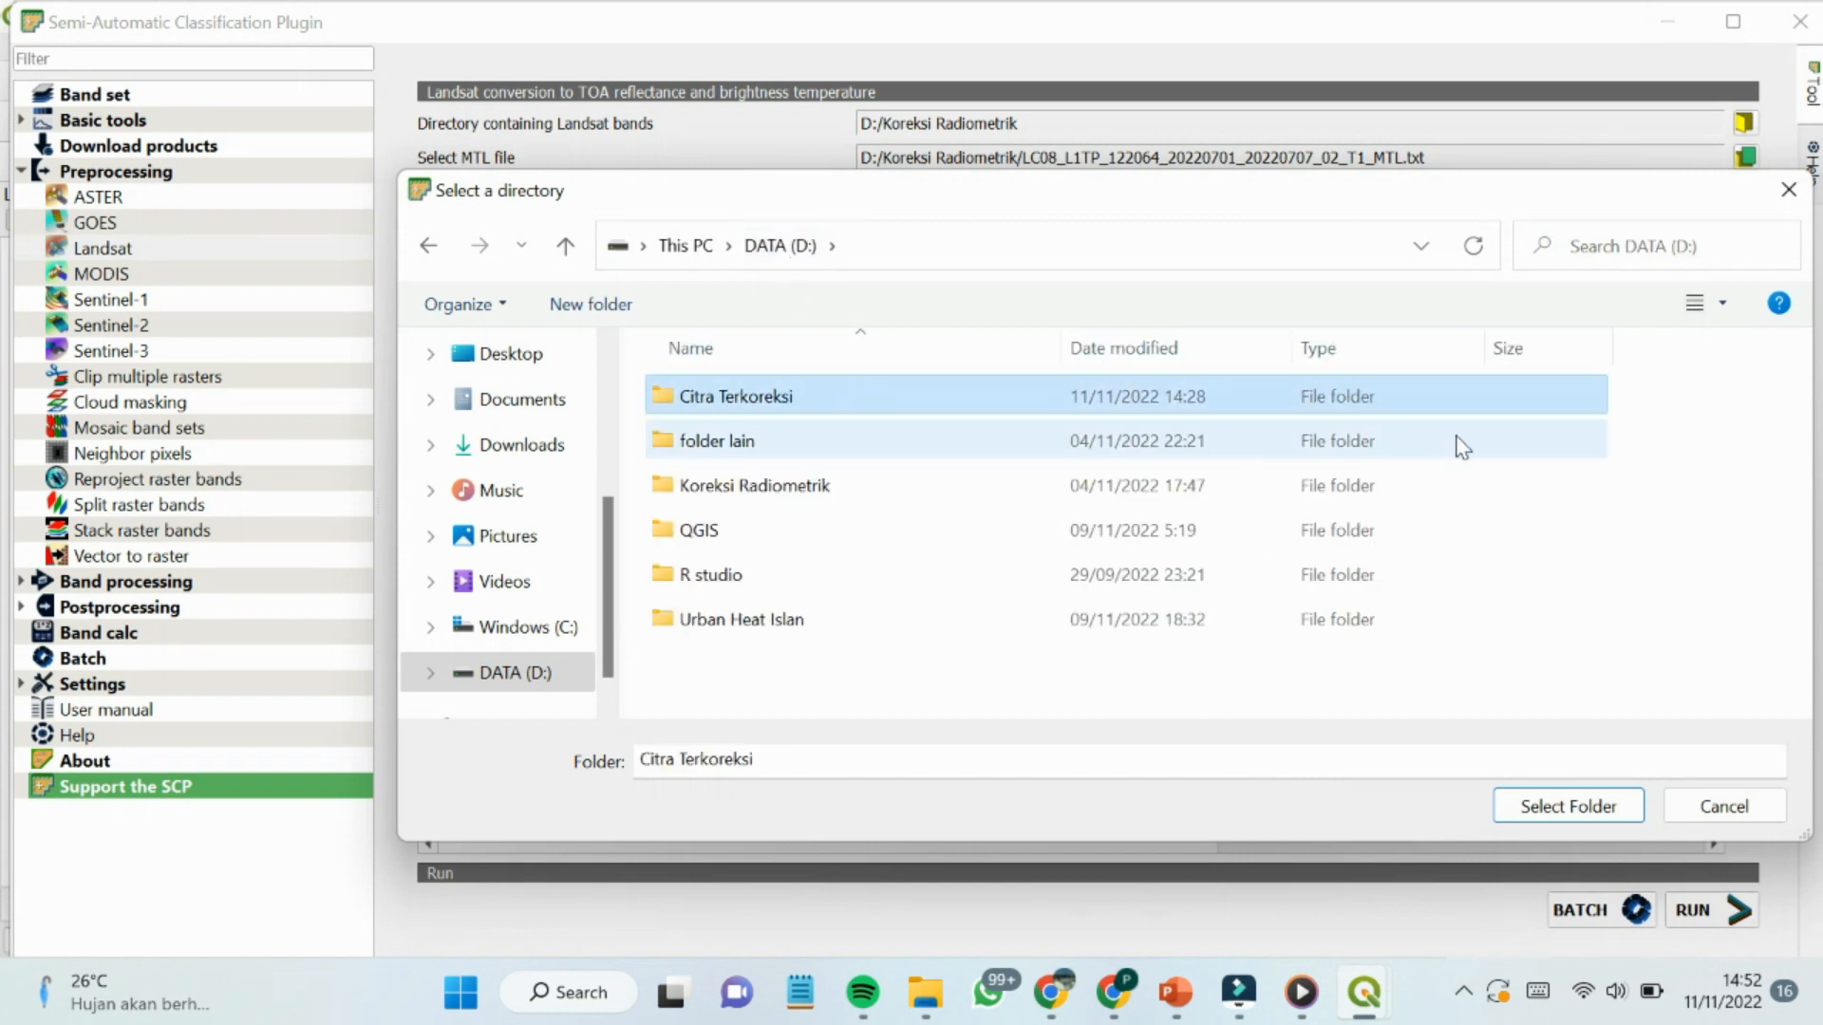
pyautogui.click(1600, 811)
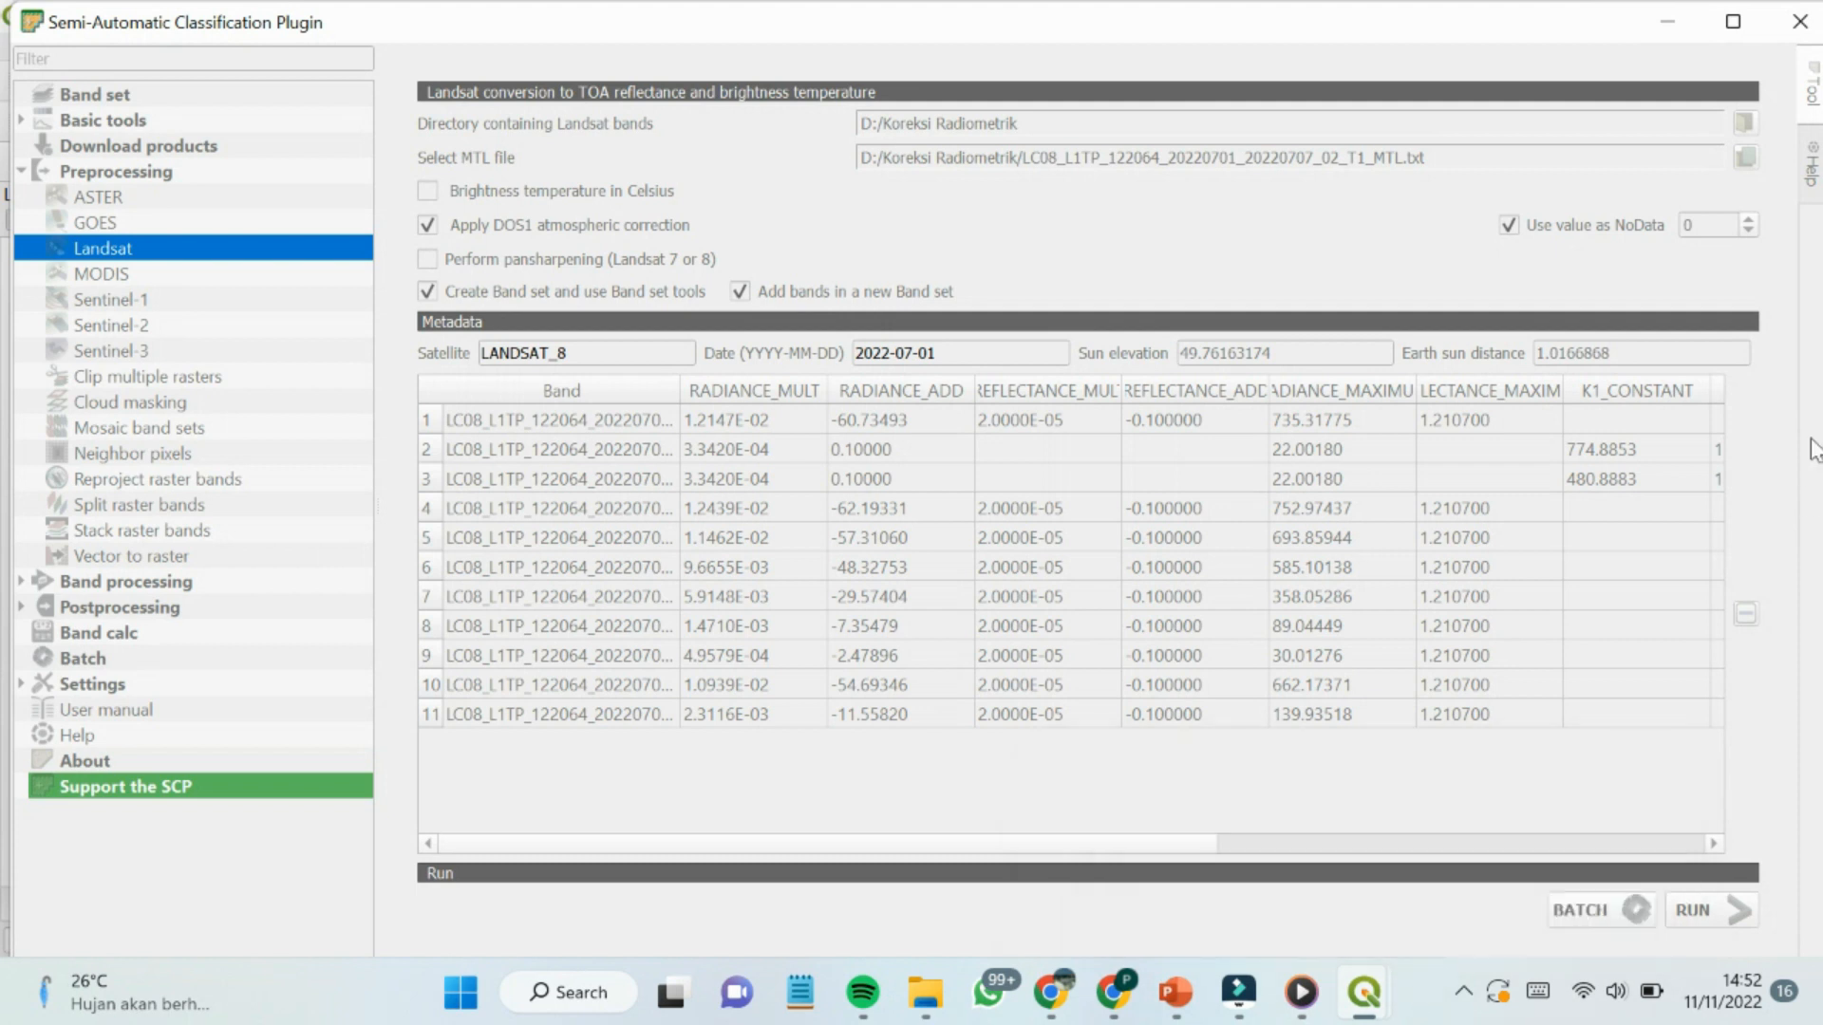
# Switch to the main QGIS project window and look through the corrected band layers in the layer list.
pyautogui.moveTo(1375, 1018)
pyautogui.click(1358, 1014)
pyautogui.moveTo(1390, 1016)
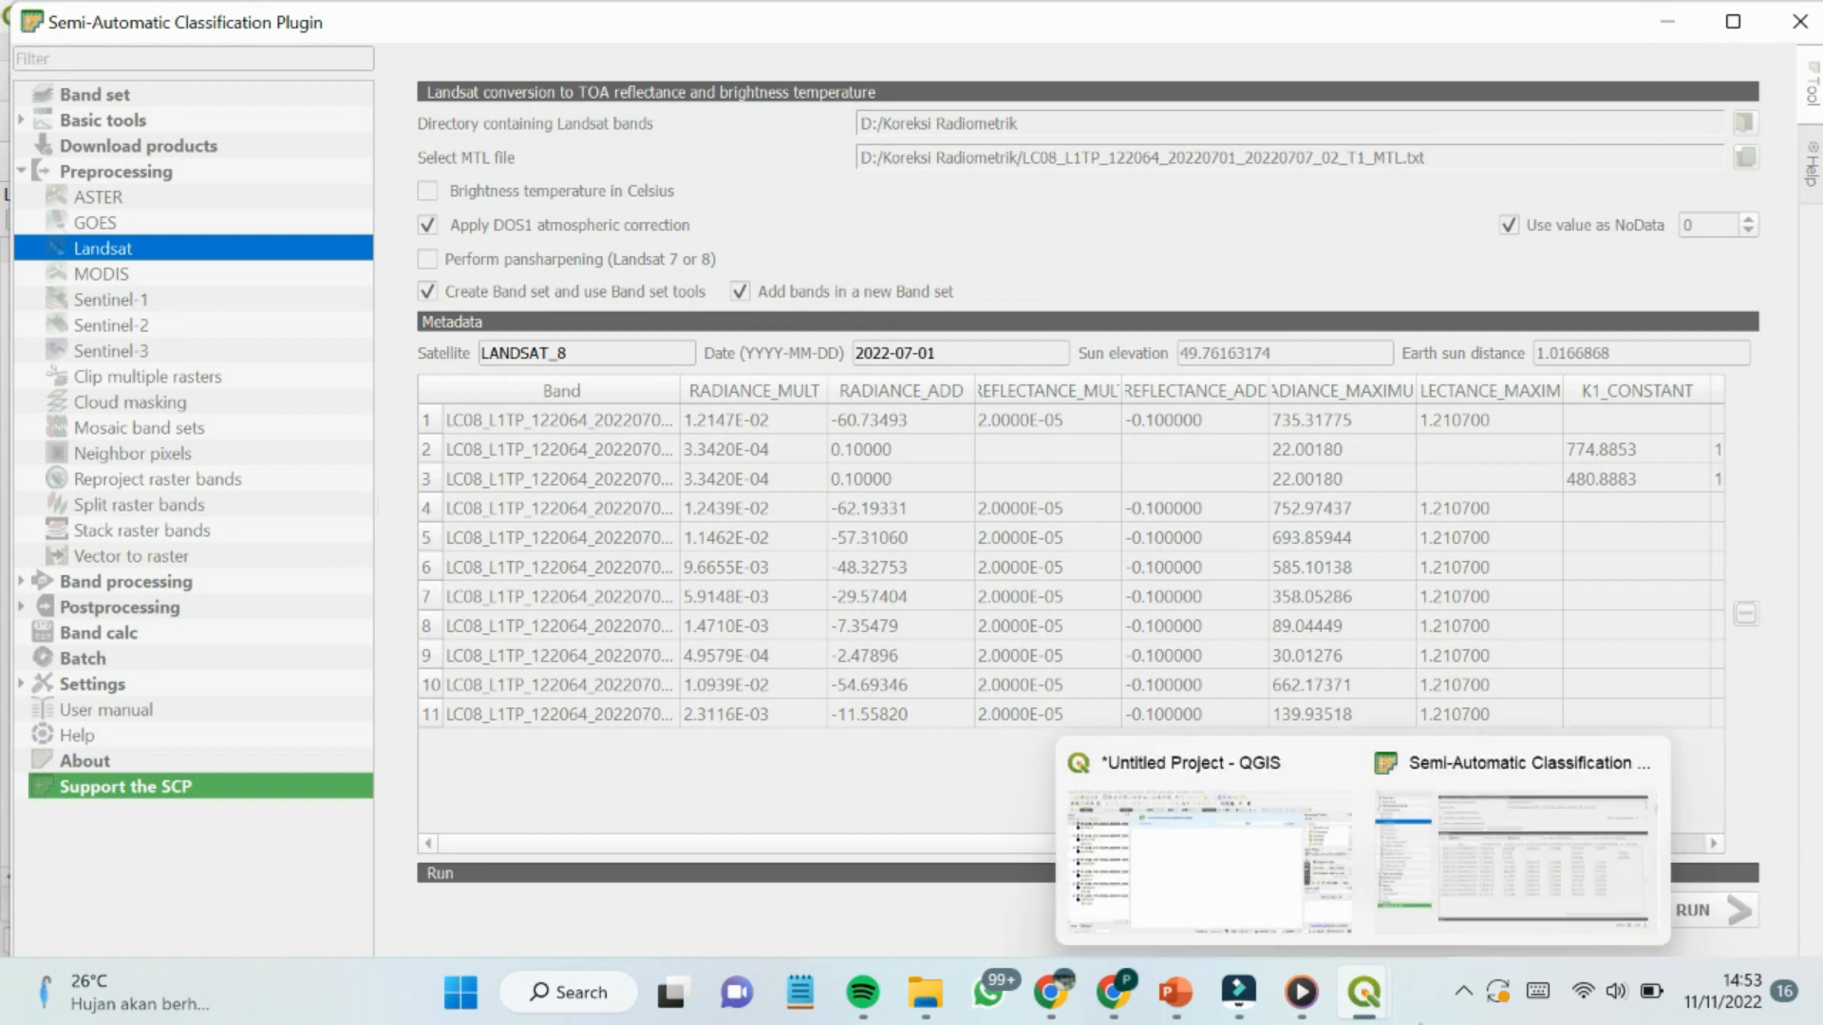
pyautogui.click(1293, 855)
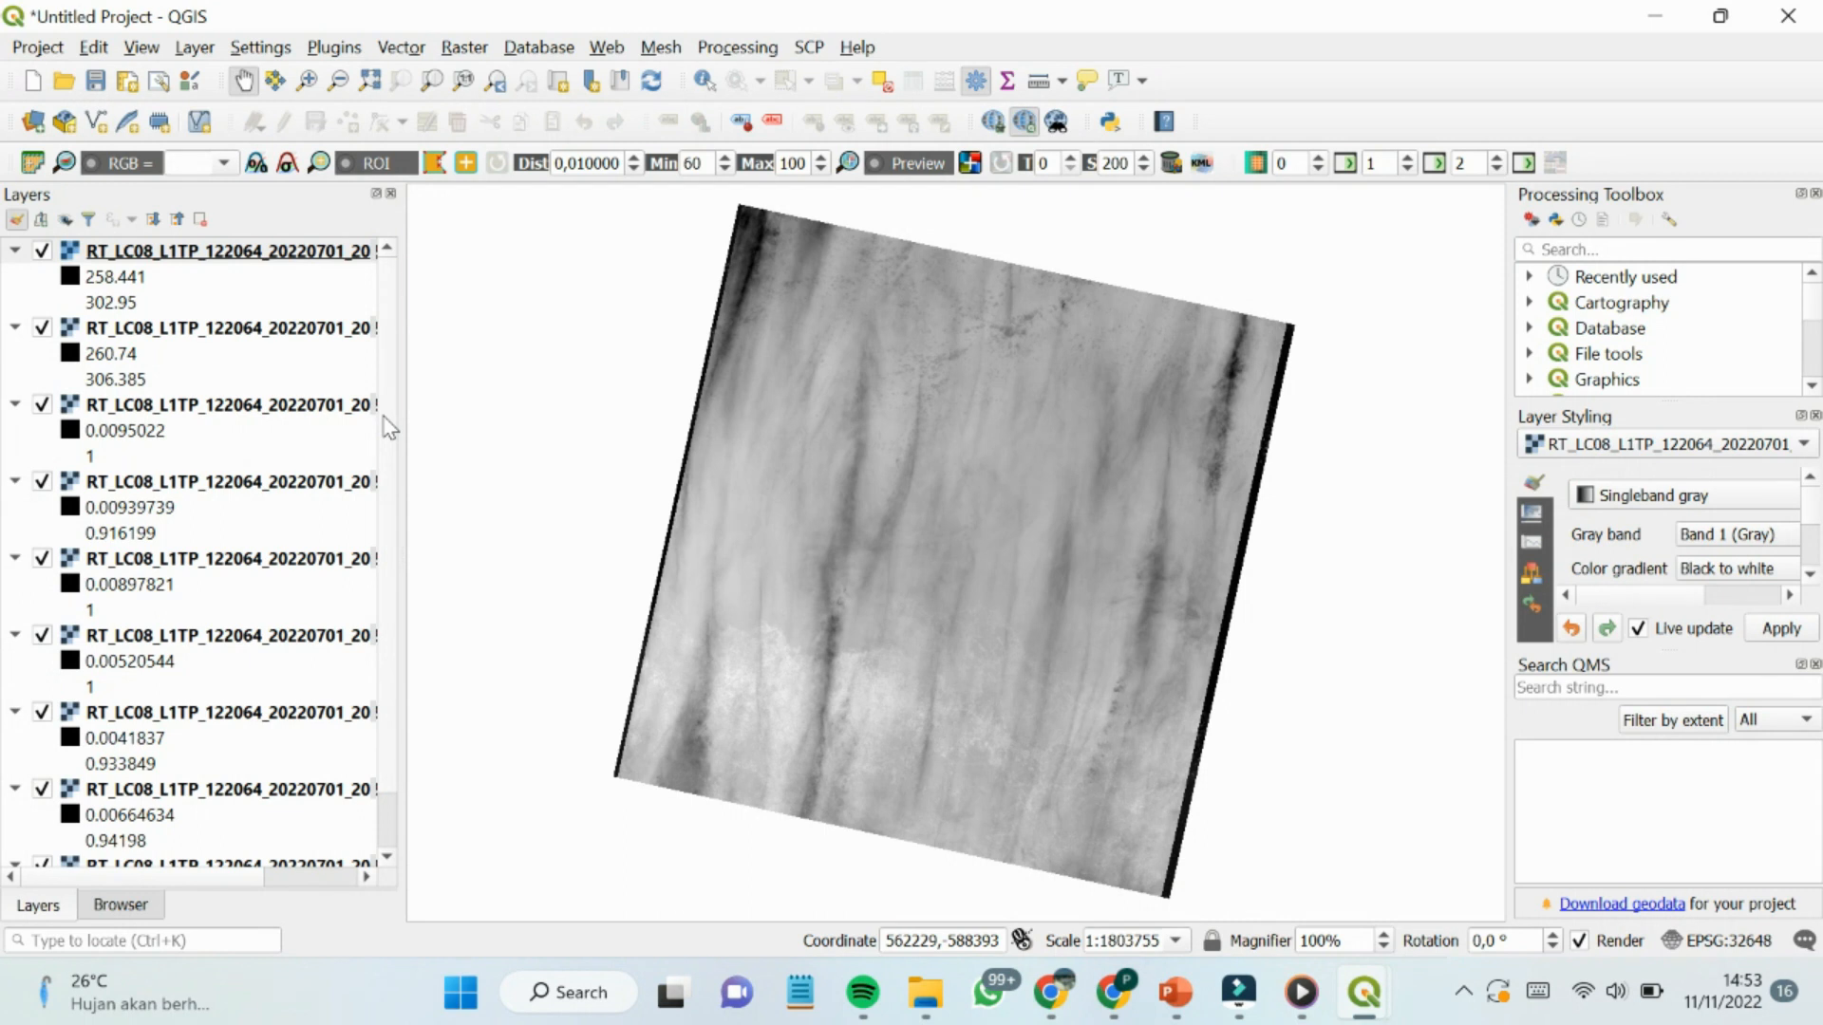
pyautogui.moveTo(383, 417); pyautogui.dragTo(387, 390)
pyautogui.scroll(-1, 385, 494)
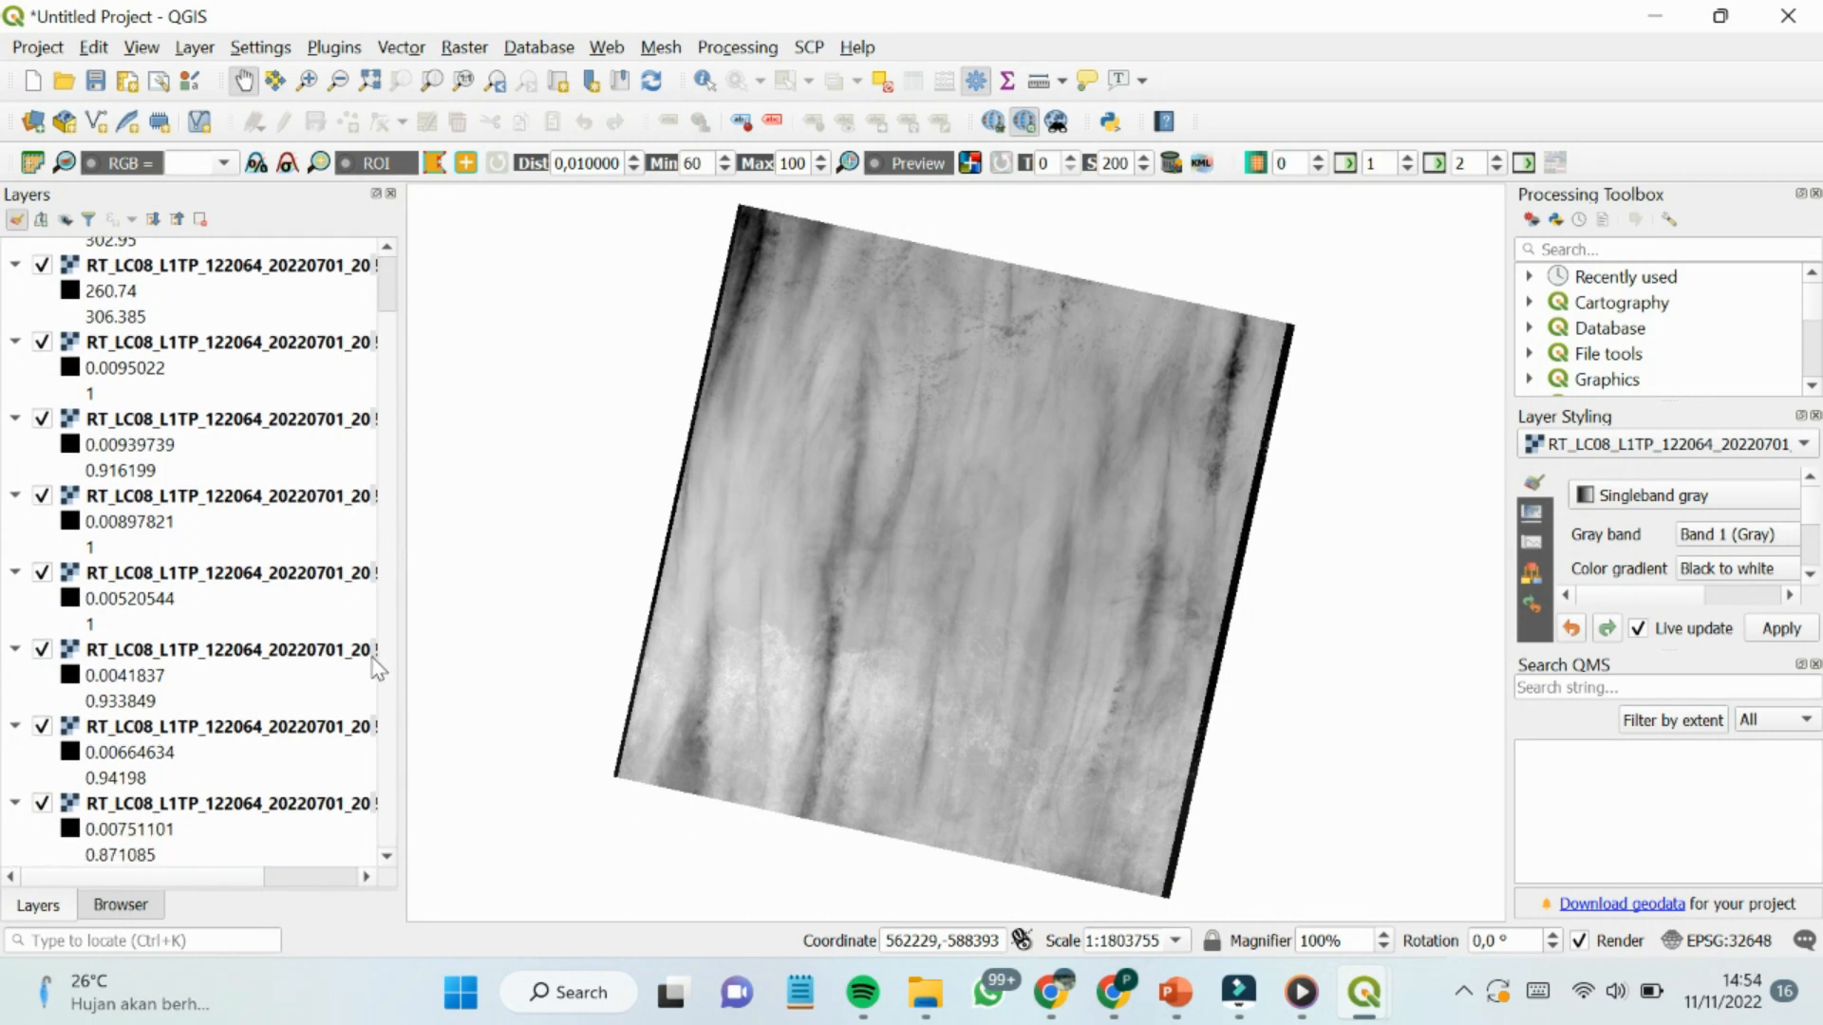
pyautogui.scroll(1, 378, 645)
pyautogui.moveTo(1364, 992)
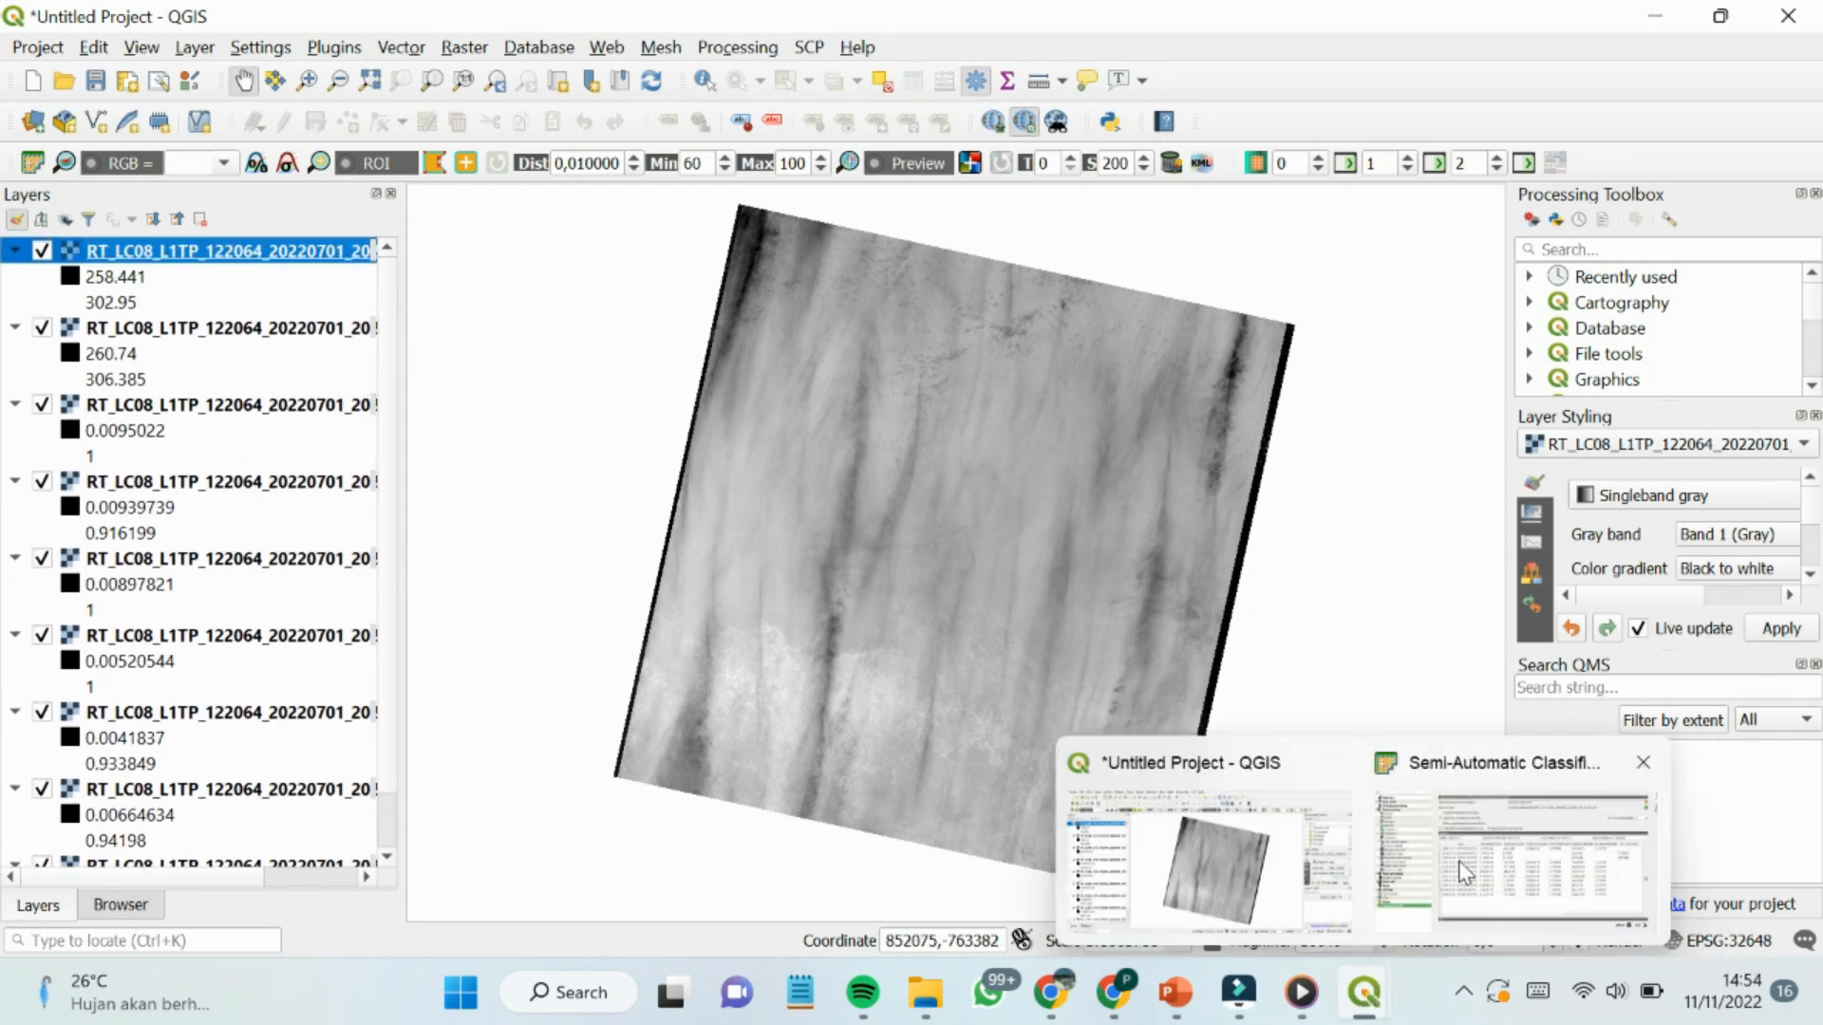
pyautogui.moveTo(1465, 864)
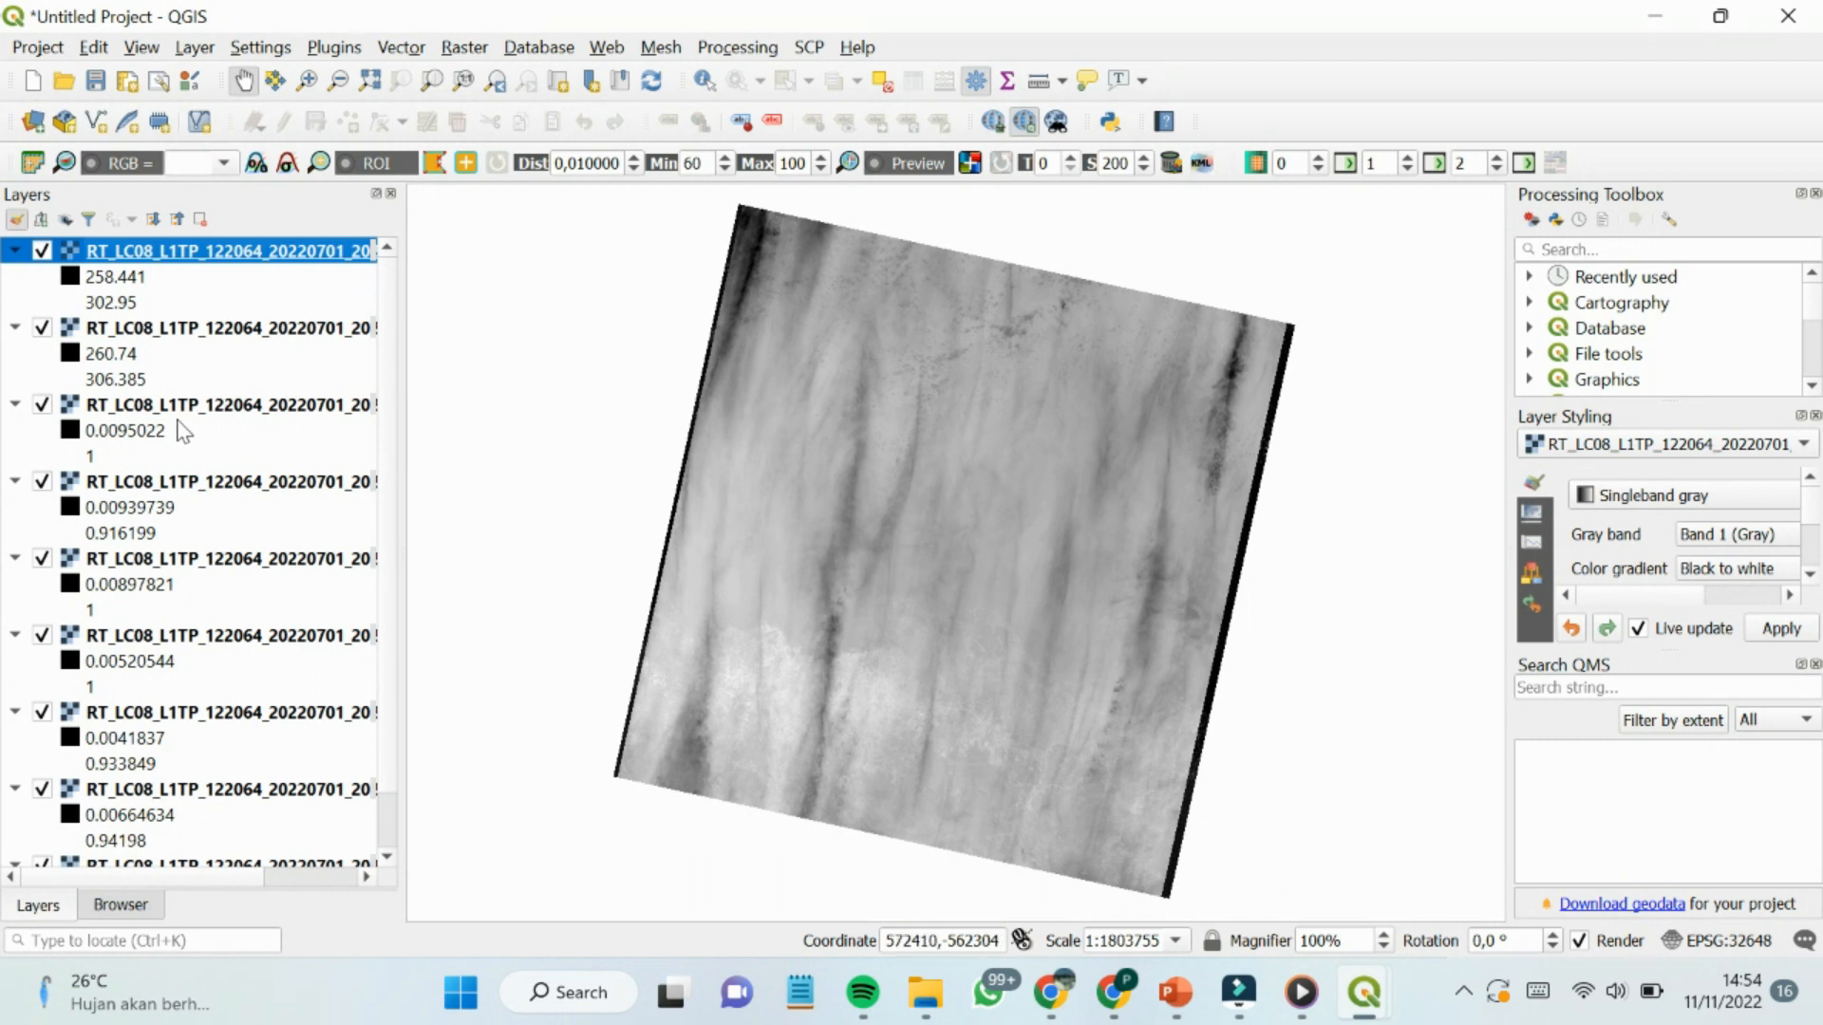
# Hide the corrected layers of bands 11, 10, 7, 6 and 5.
pyautogui.click(41, 251)
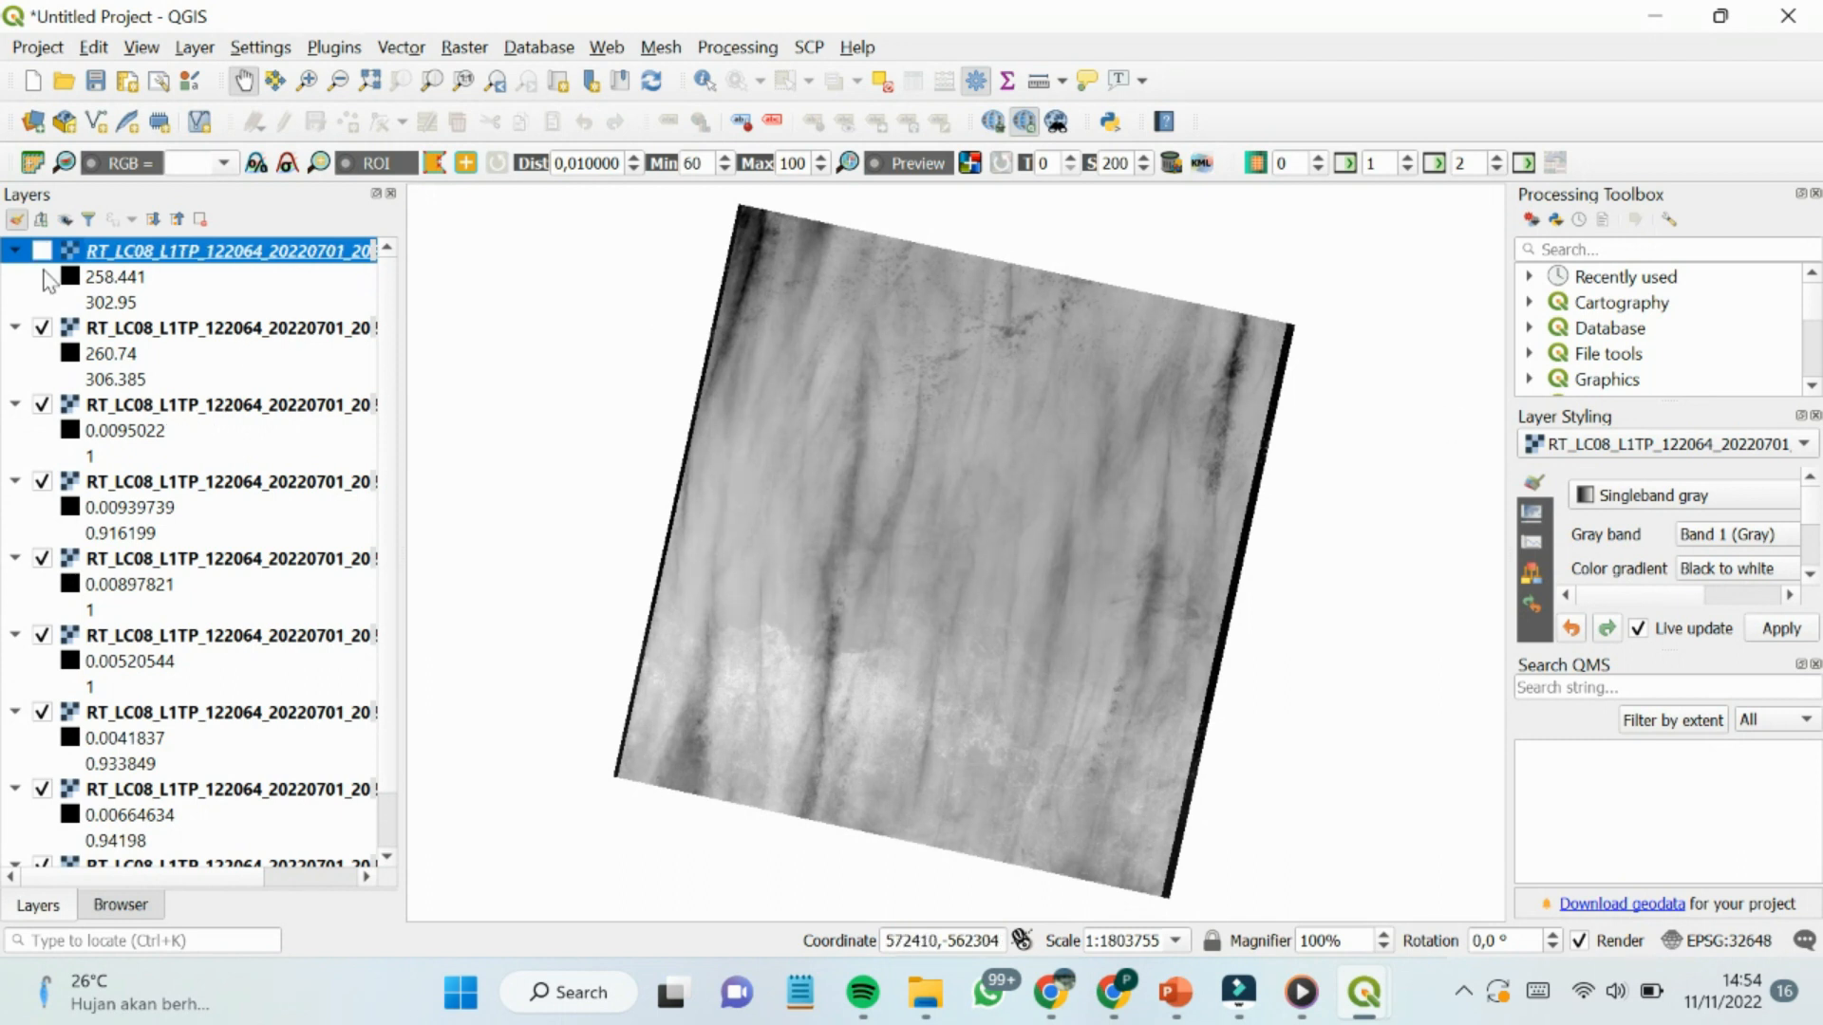
pyautogui.click(41, 328)
pyautogui.scroll(-1, 384, 516)
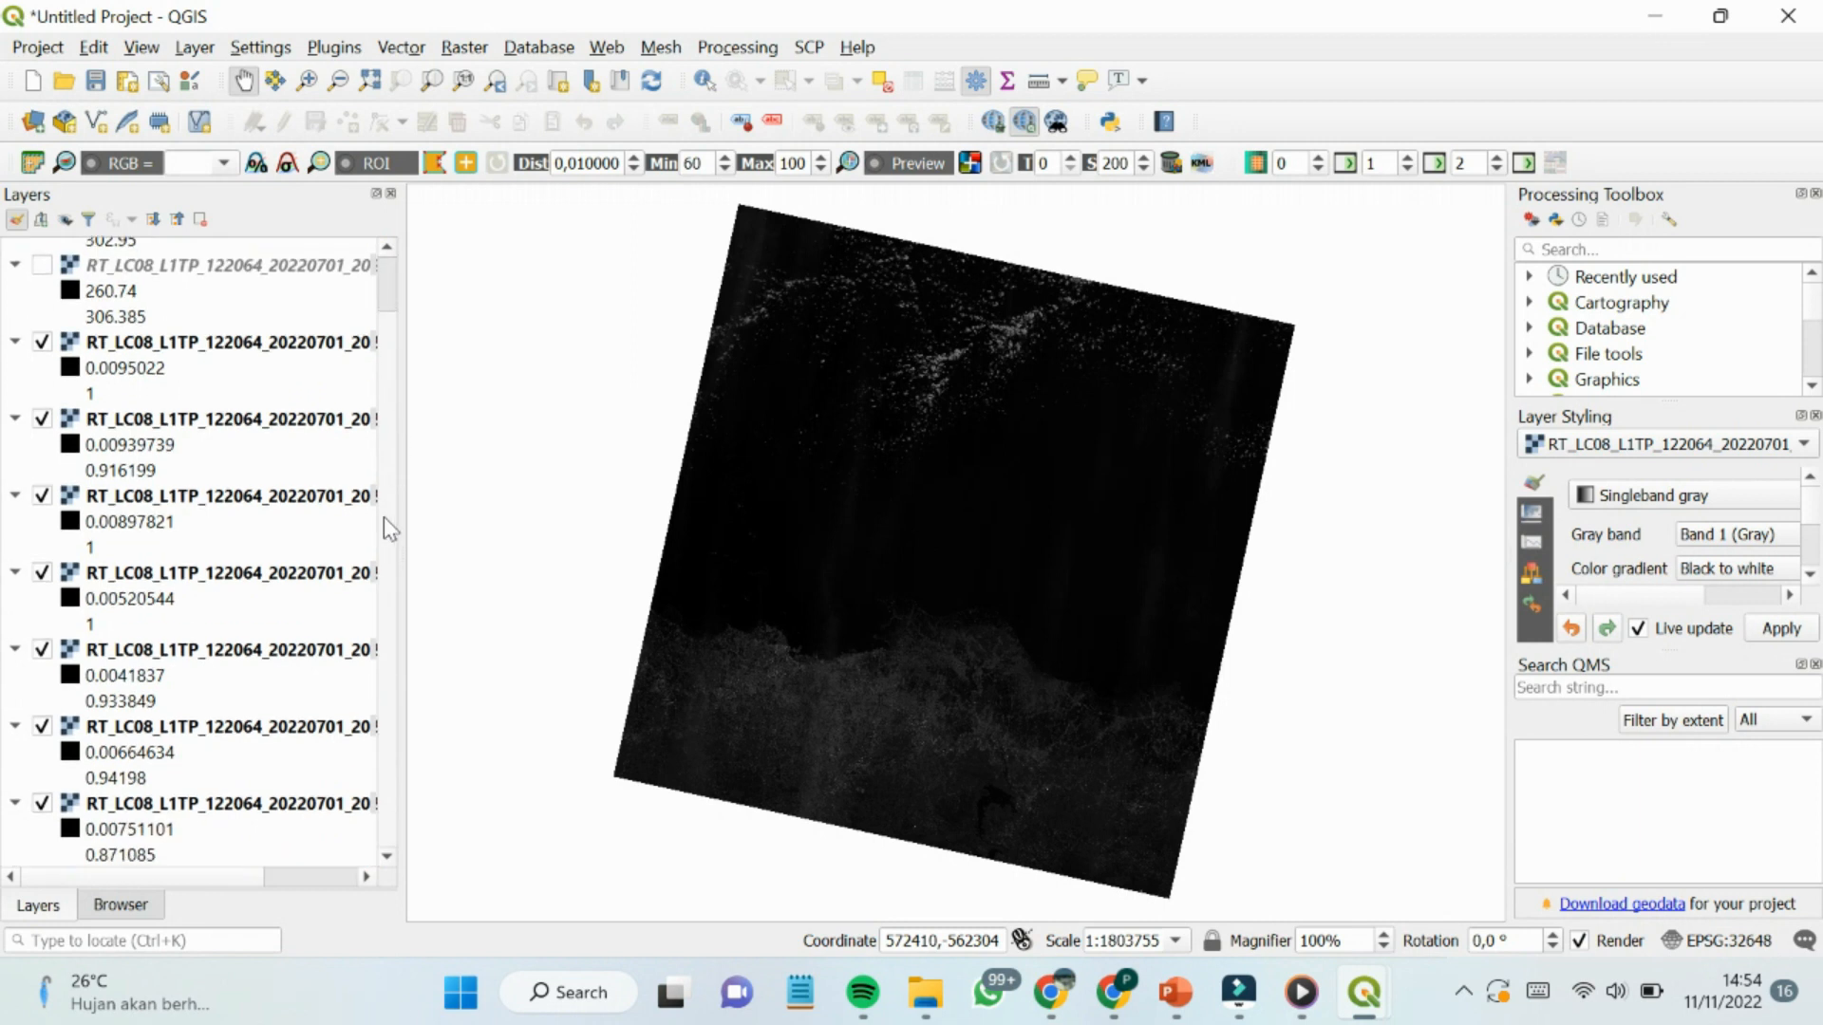
pyautogui.click(42, 342)
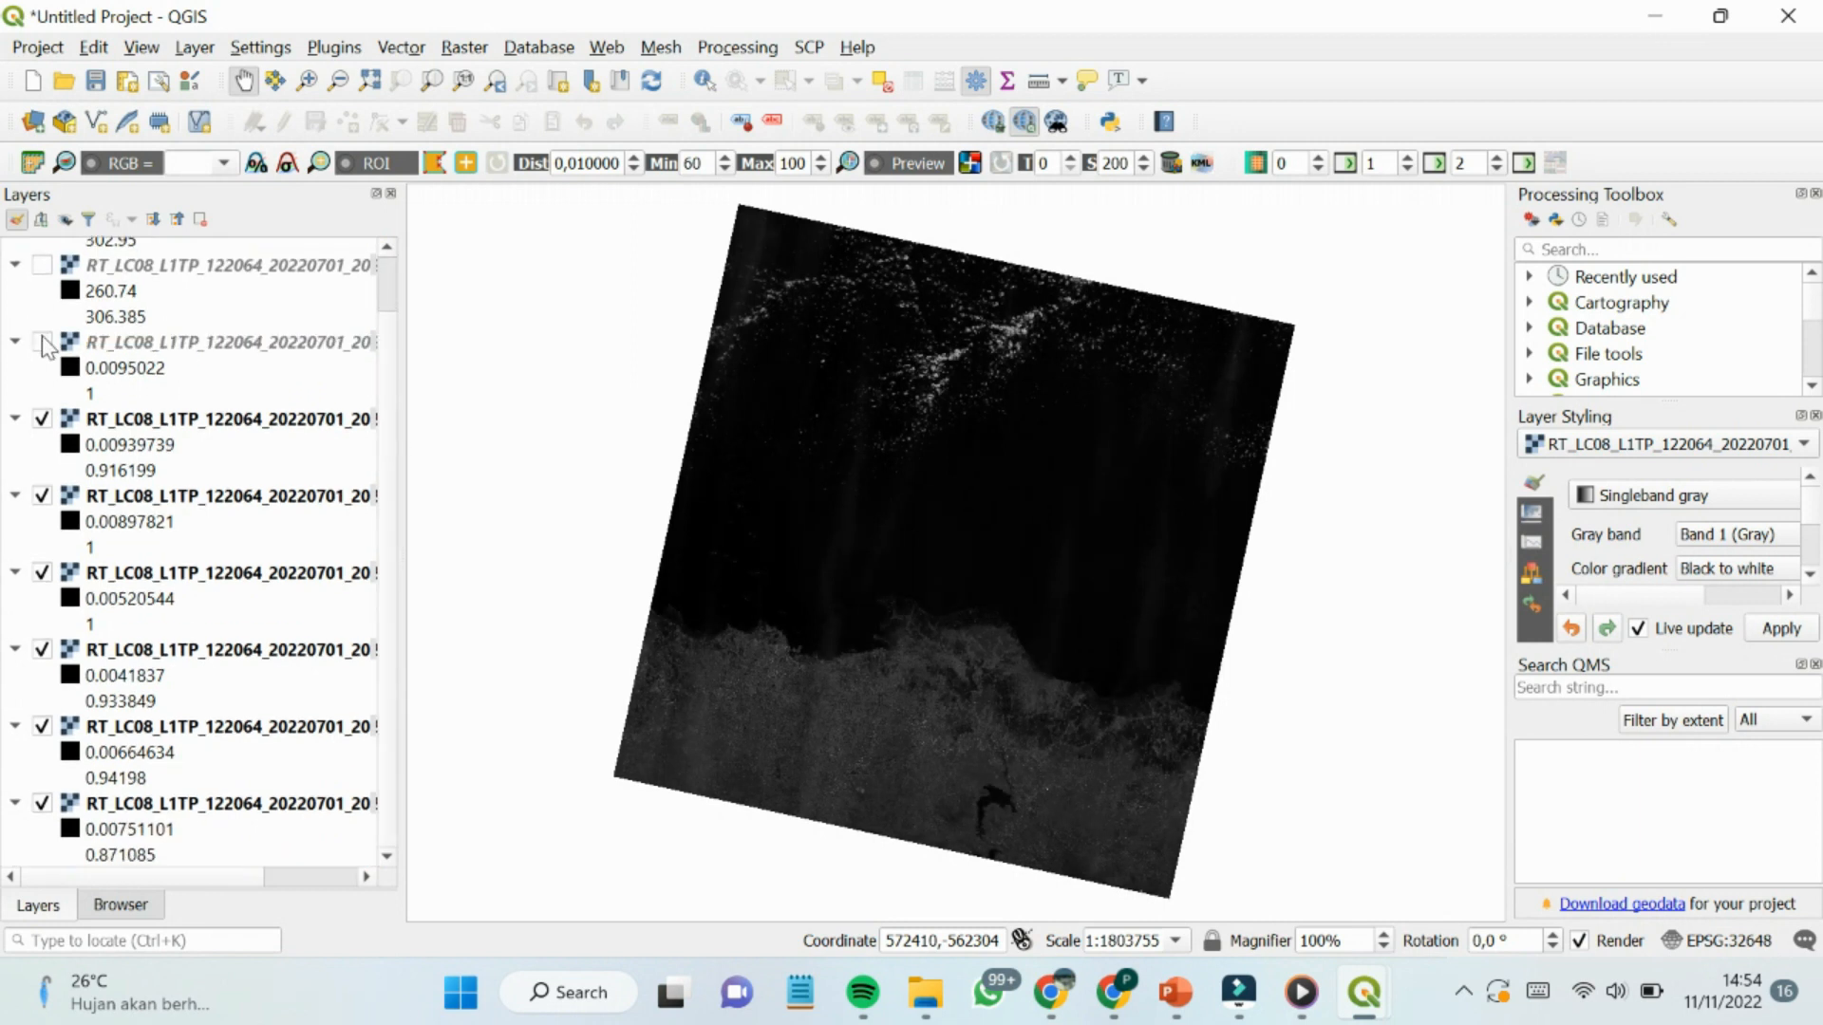
pyautogui.click(42, 419)
pyautogui.click(42, 496)
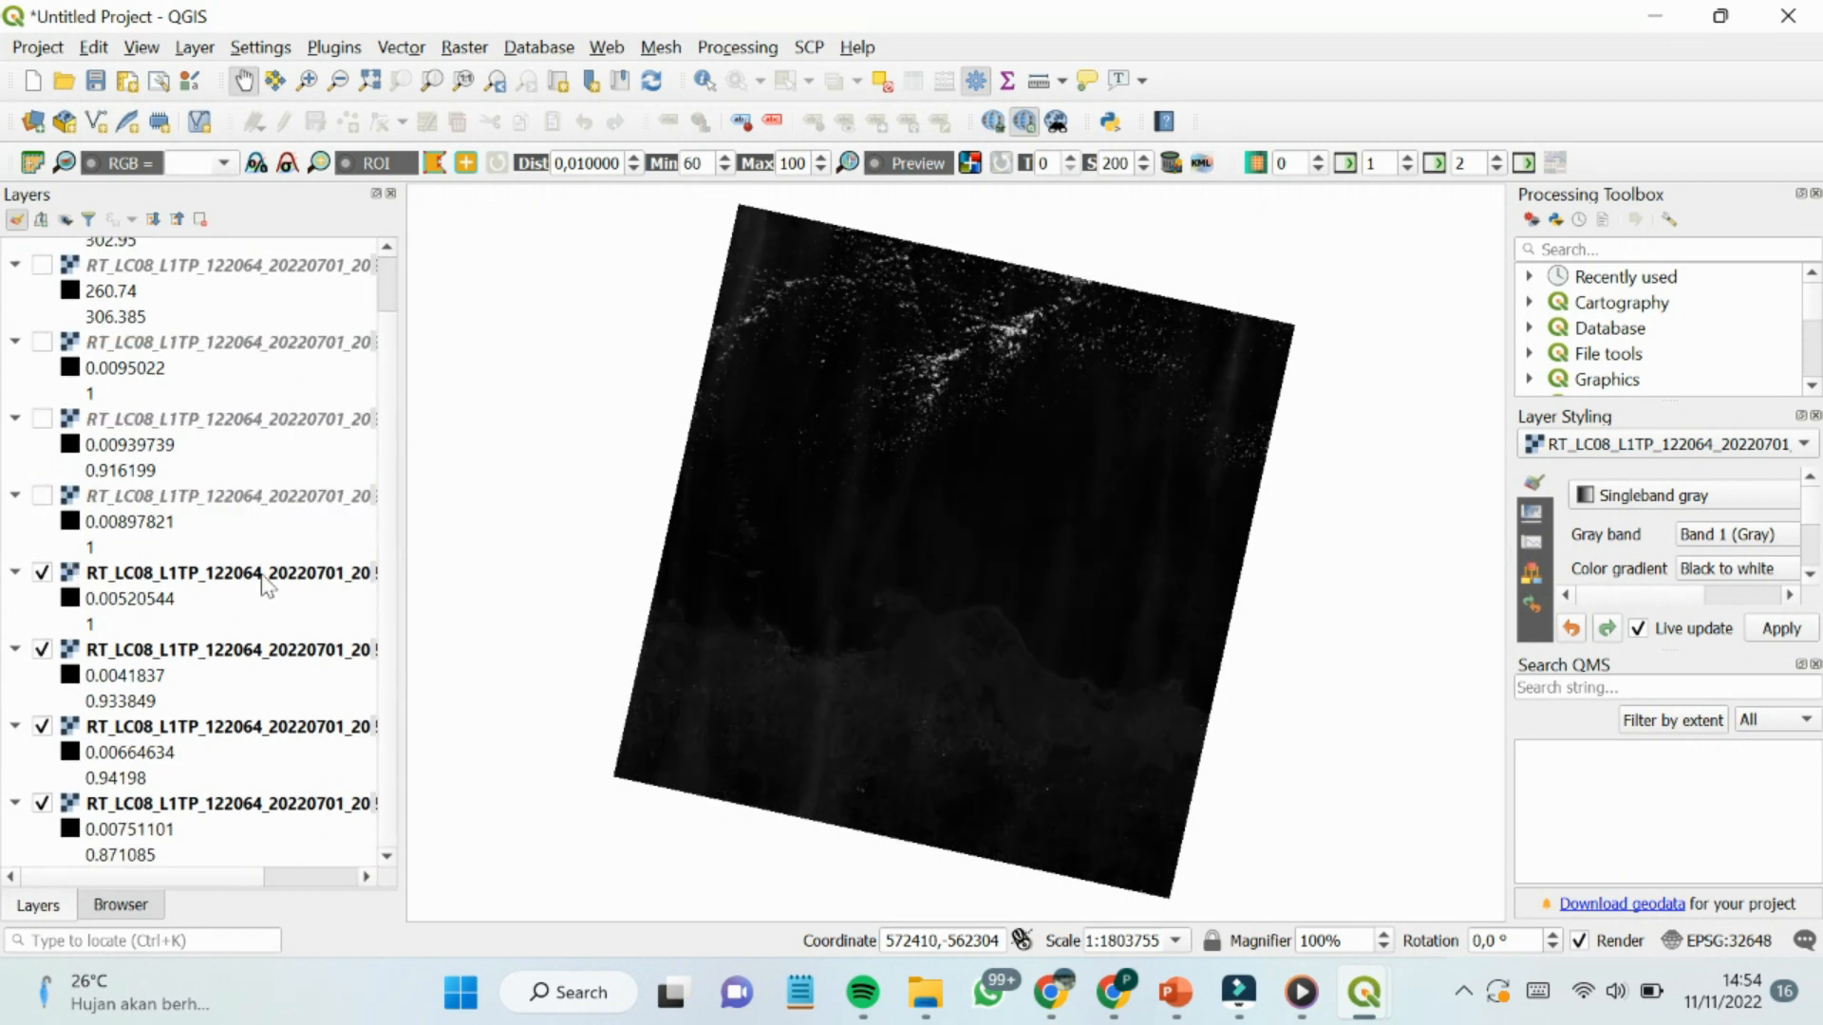
# Widen the layer list, hide the corrected layers of bands 4, 3, 2 and 1, and show band 3 again.
pyautogui.moveTo(403, 585); pyautogui.dragTo(558, 574)
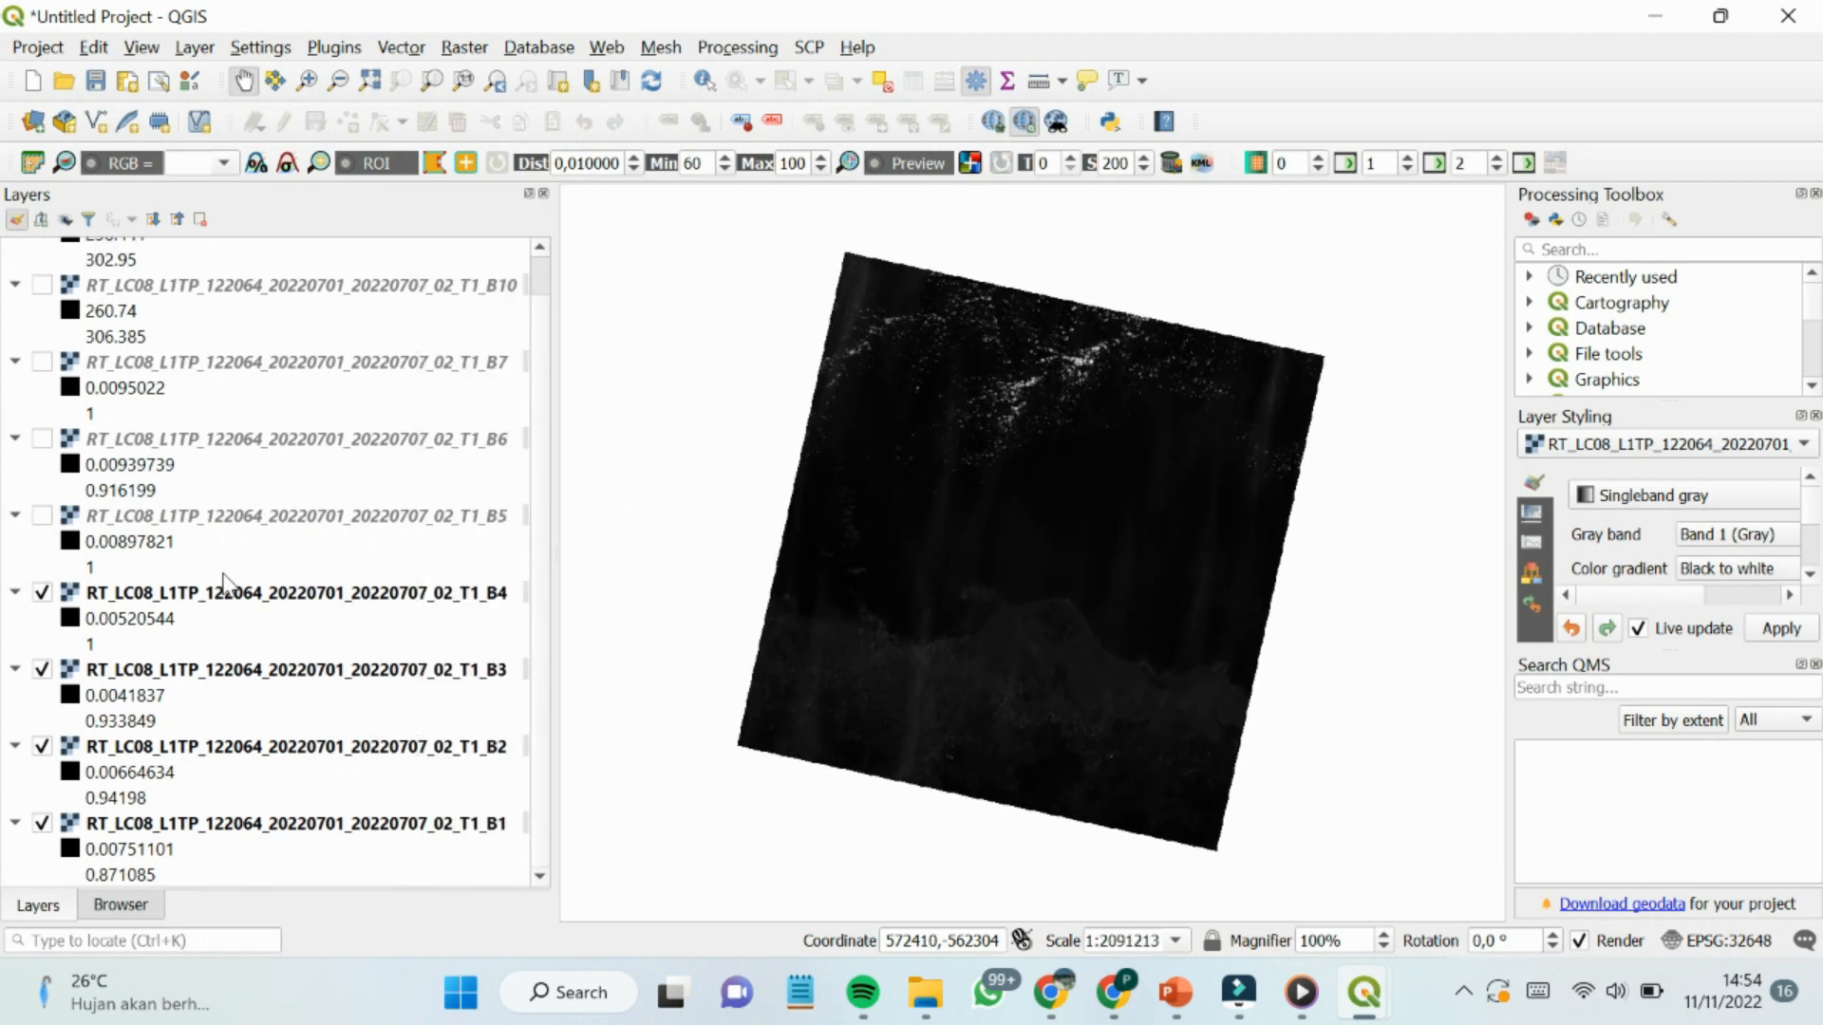
pyautogui.click(163, 595)
pyautogui.click(42, 593)
pyautogui.click(41, 670)
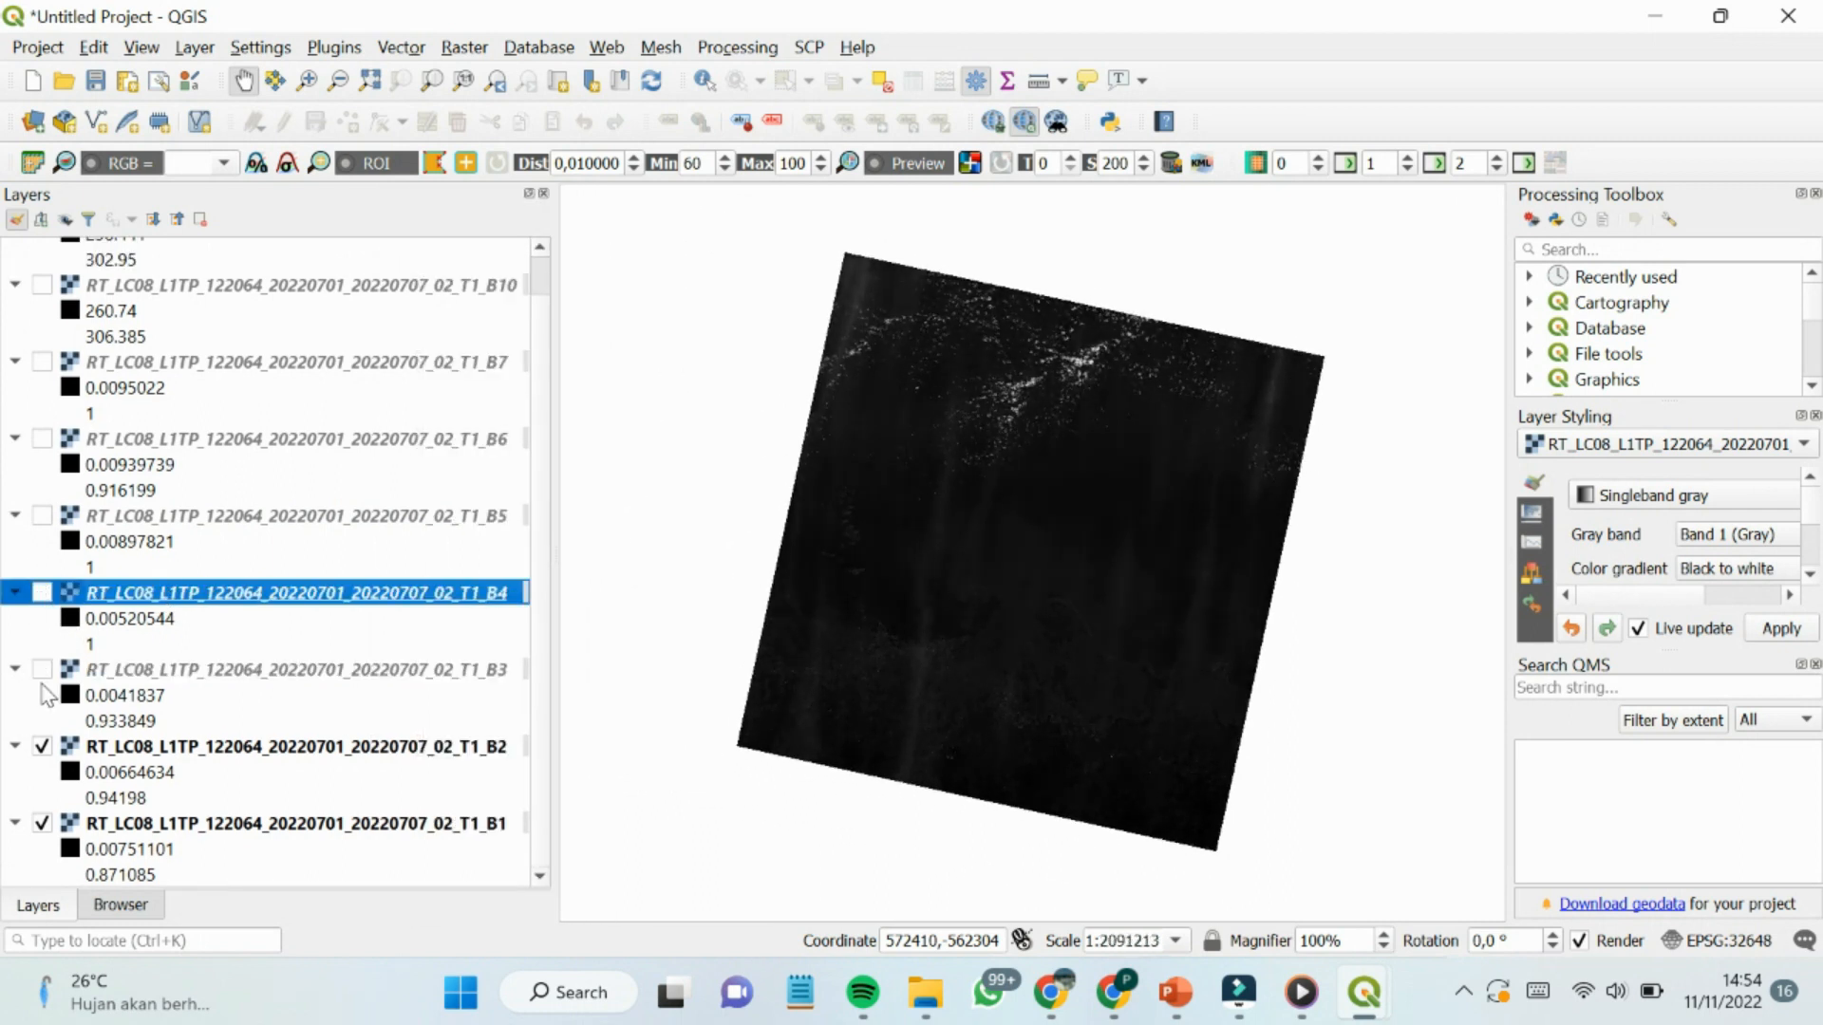
pyautogui.click(42, 746)
pyautogui.click(42, 823)
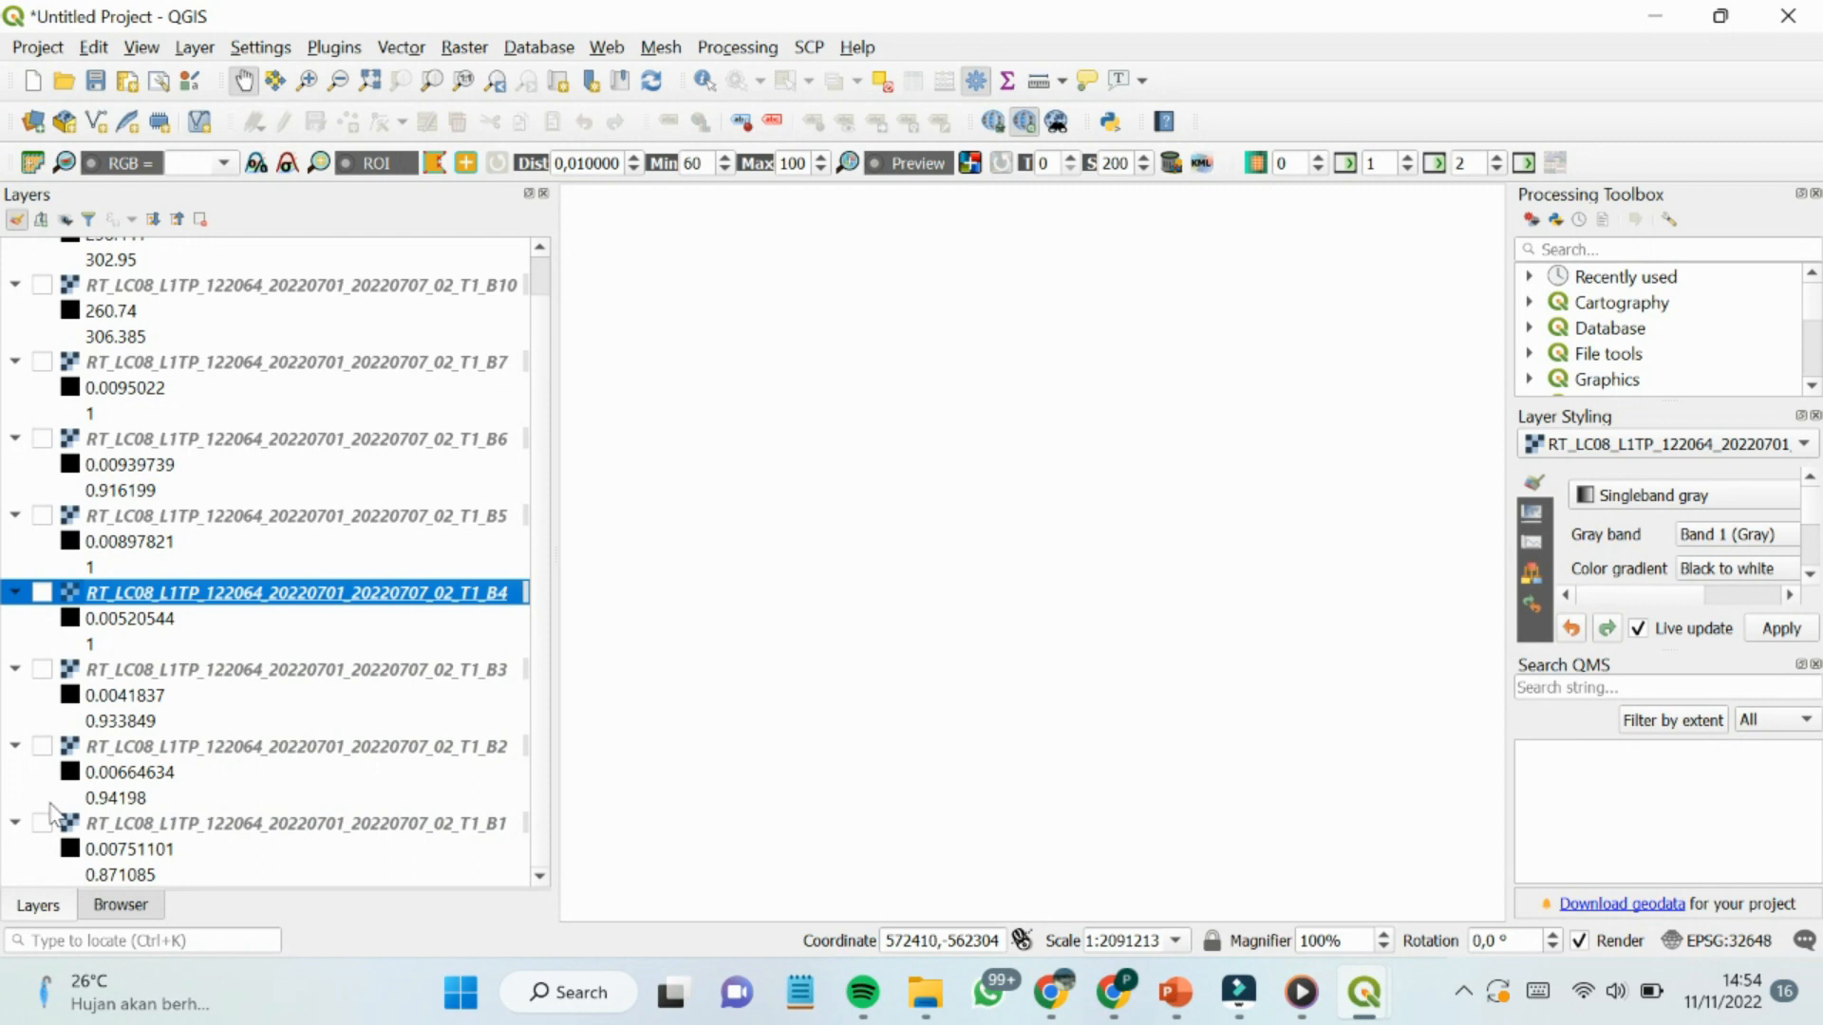
pyautogui.click(1682, 208)
pyautogui.click(42, 669)
# Switch to File Explorer and open the Citra Terkoreksi folder on drive D:.
pyautogui.click(926, 992)
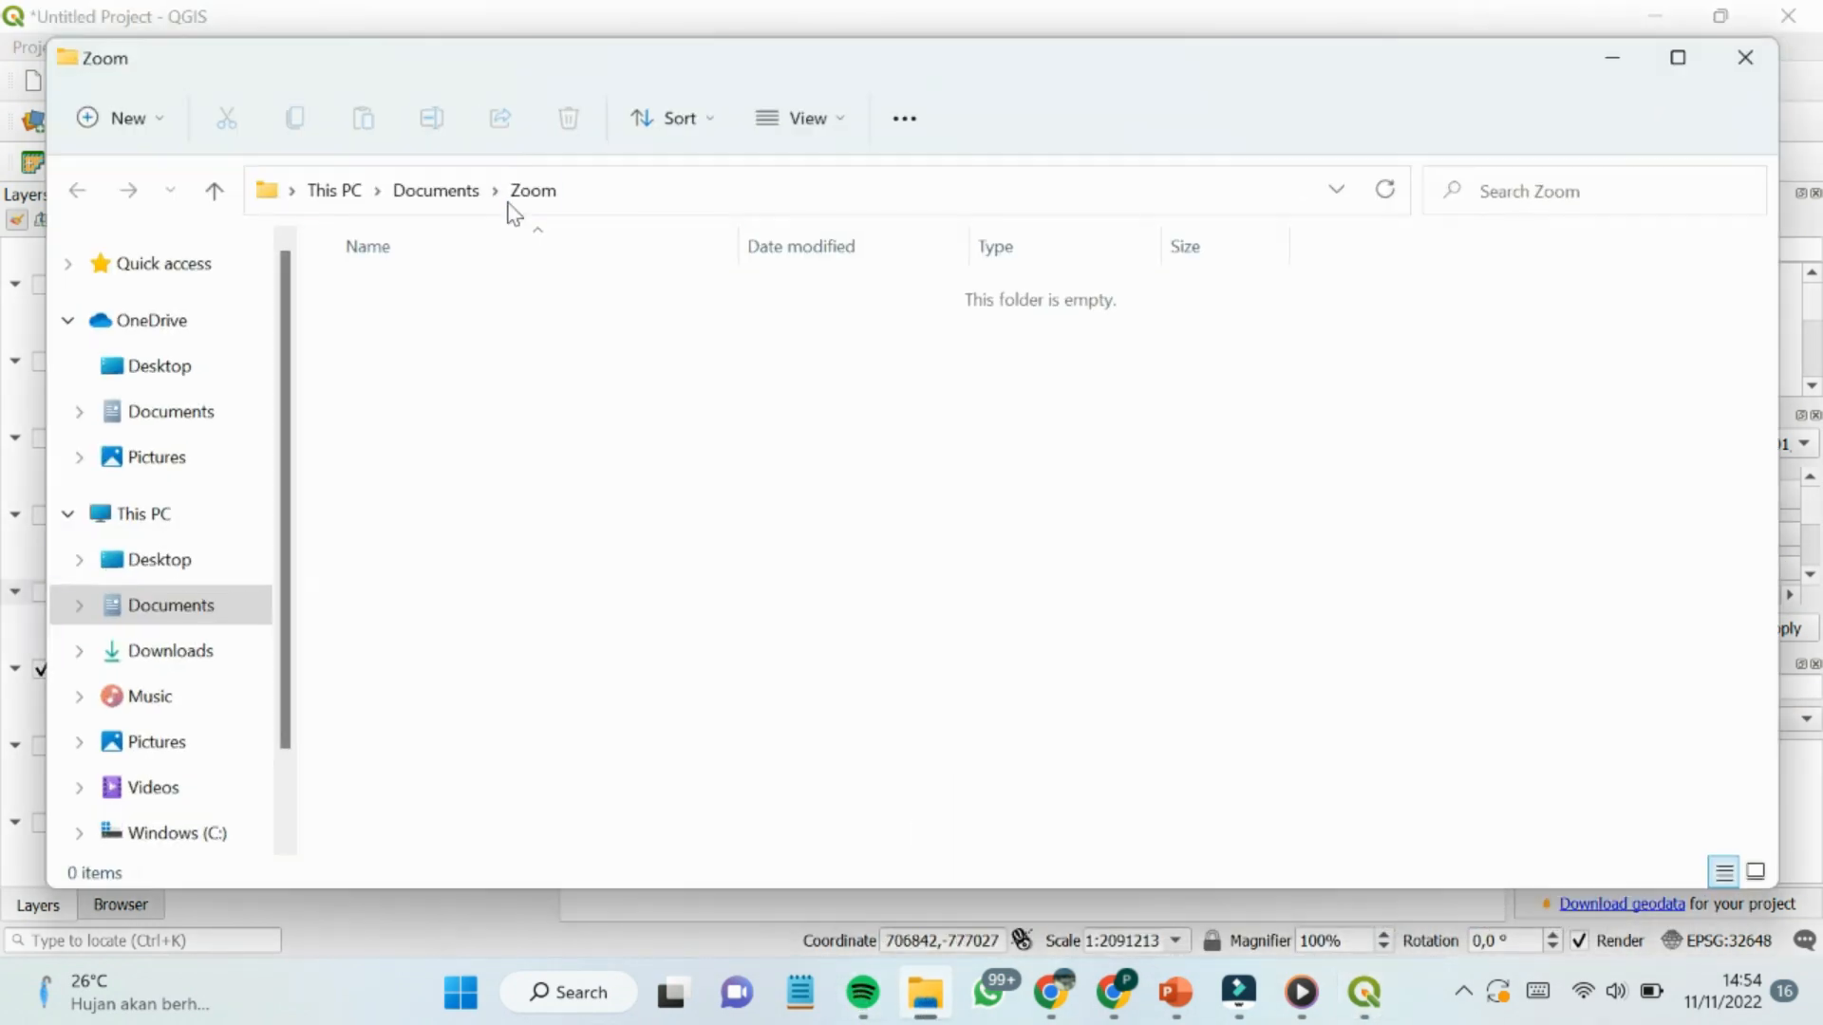
pyautogui.scroll(-1, 228, 838)
pyautogui.click(170, 764)
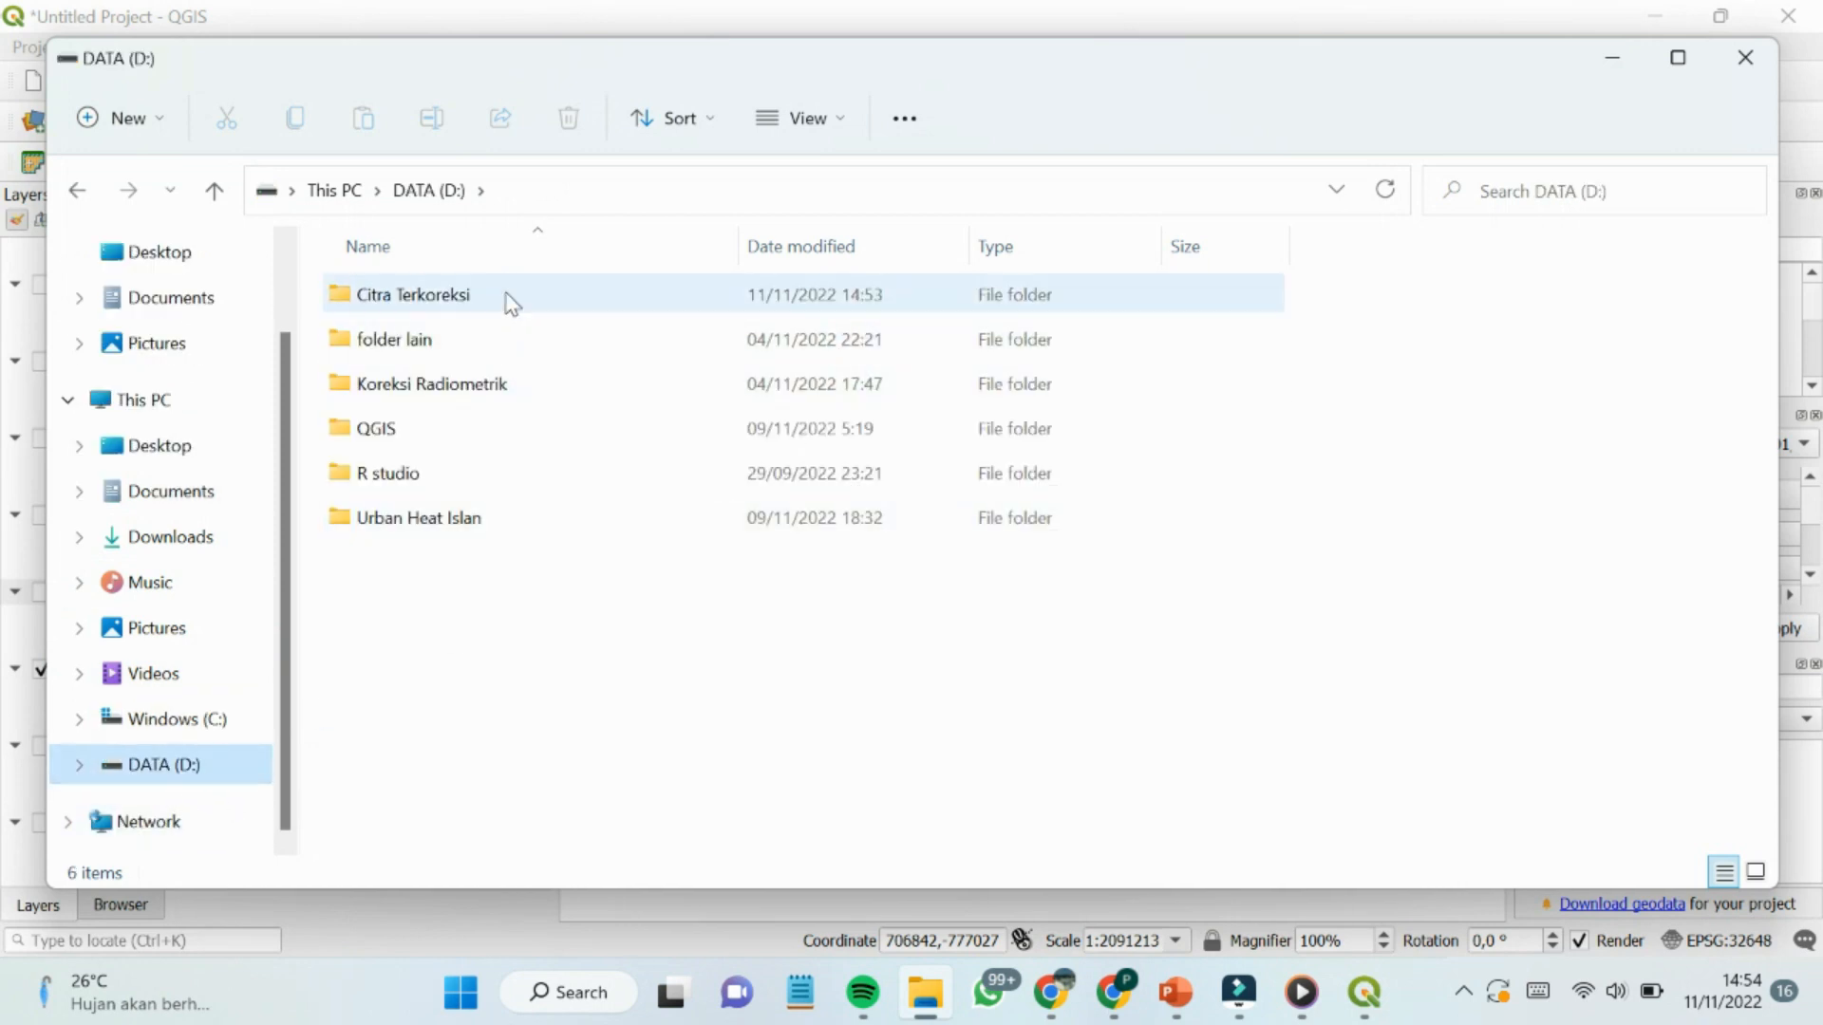
pyautogui.doubleClick(511, 302)
# Open the Koreksi Radiometrik folder on drive D: in a second File Explorer window.
pyautogui.click(935, 1011)
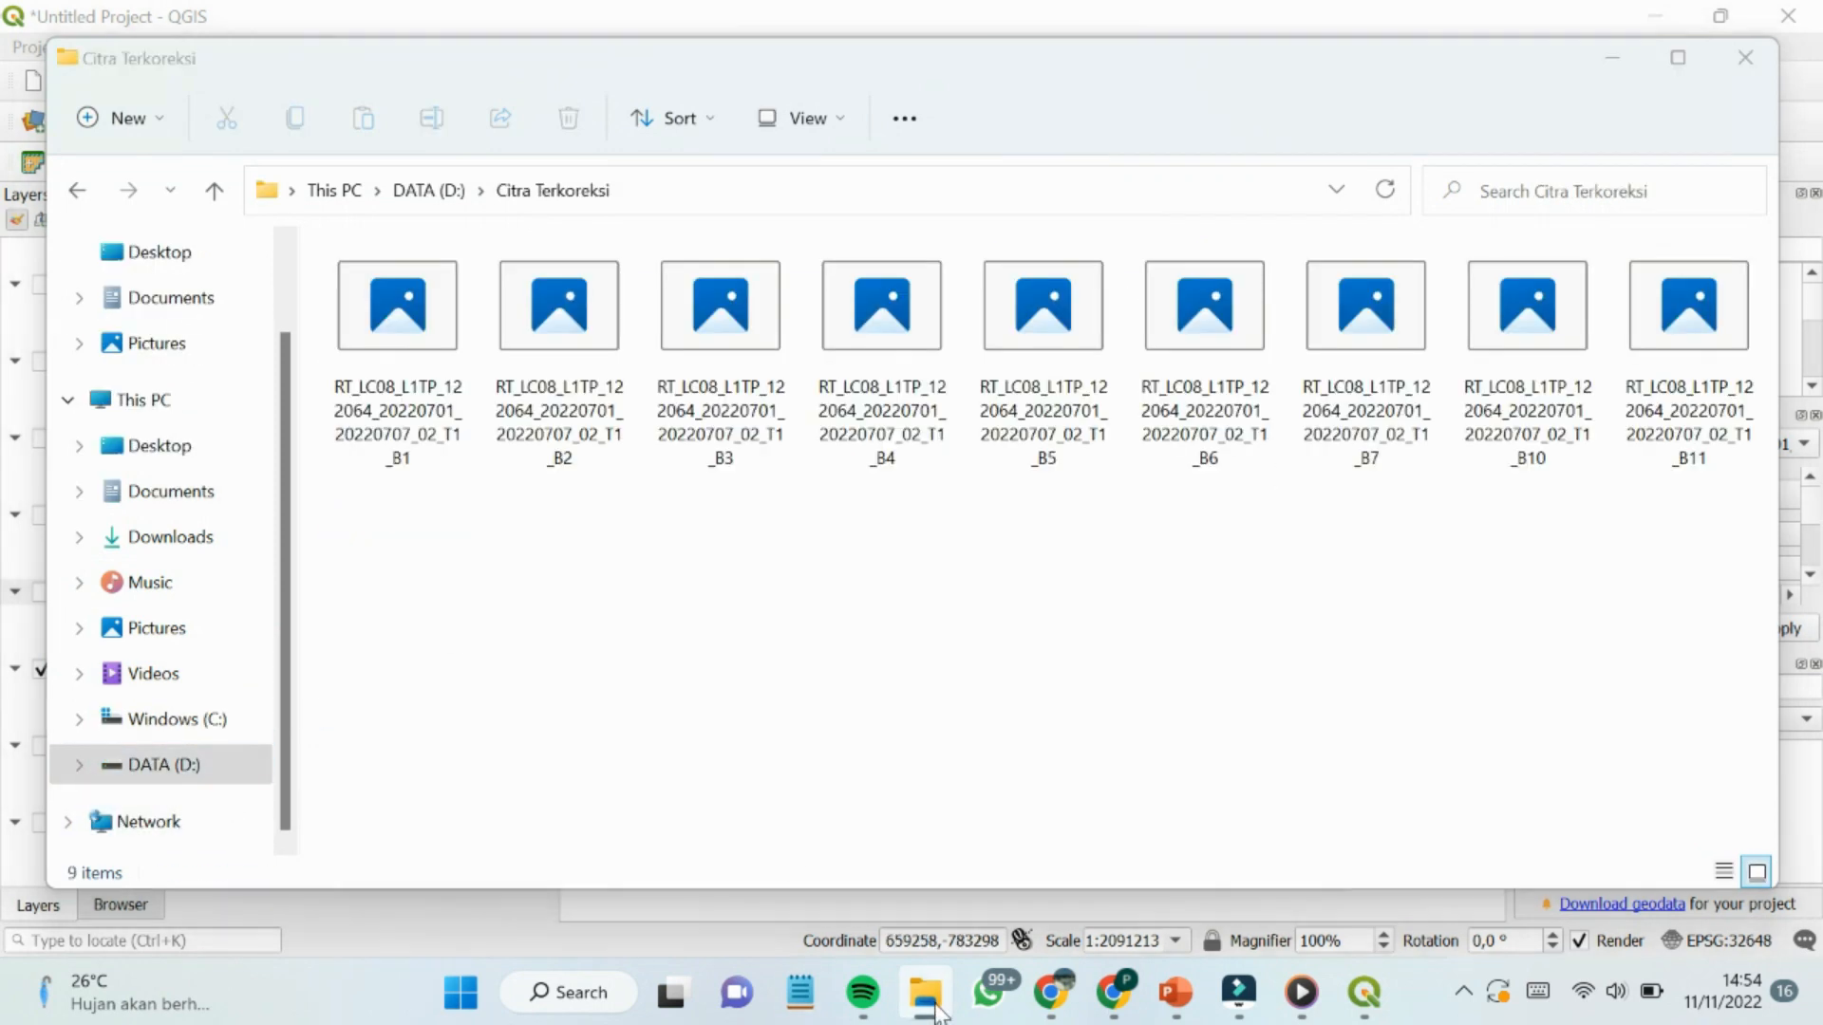
pyautogui.rightClick(935, 1011)
pyautogui.click(935, 839)
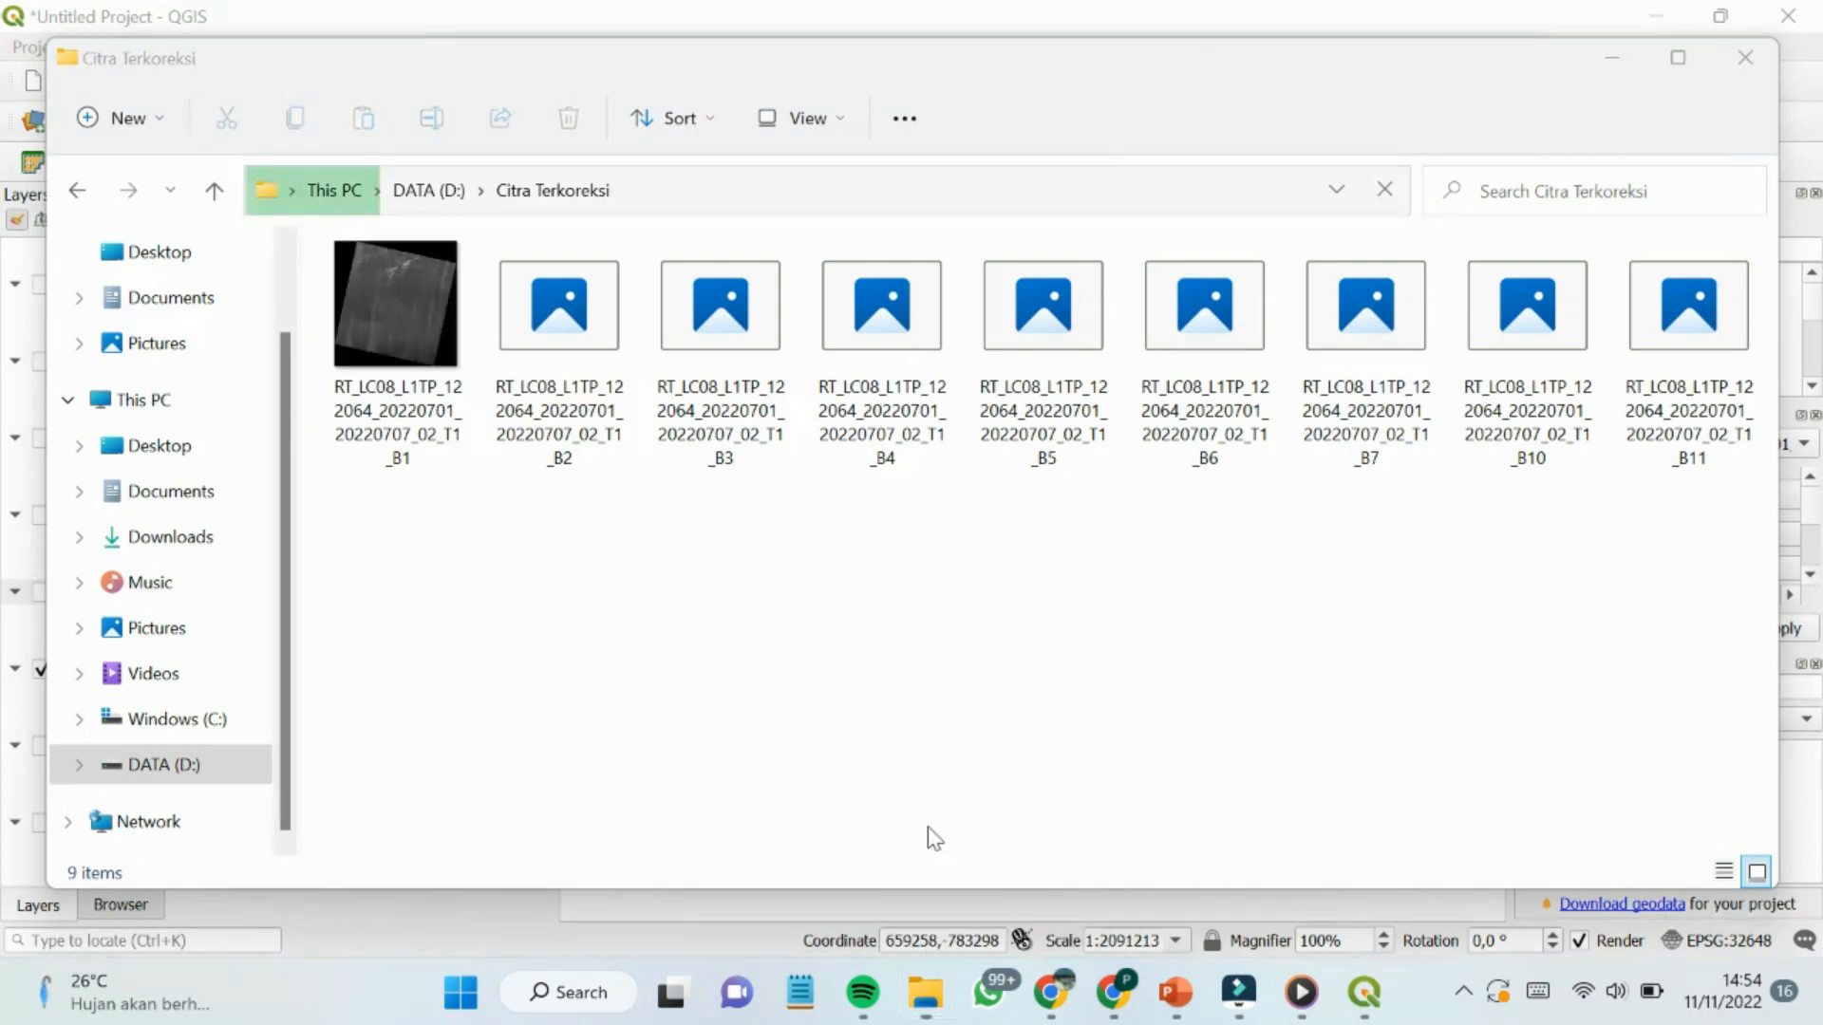
pyautogui.moveTo(1118, 114); pyautogui.dragTo(1711, 105)
pyautogui.click(815, 840)
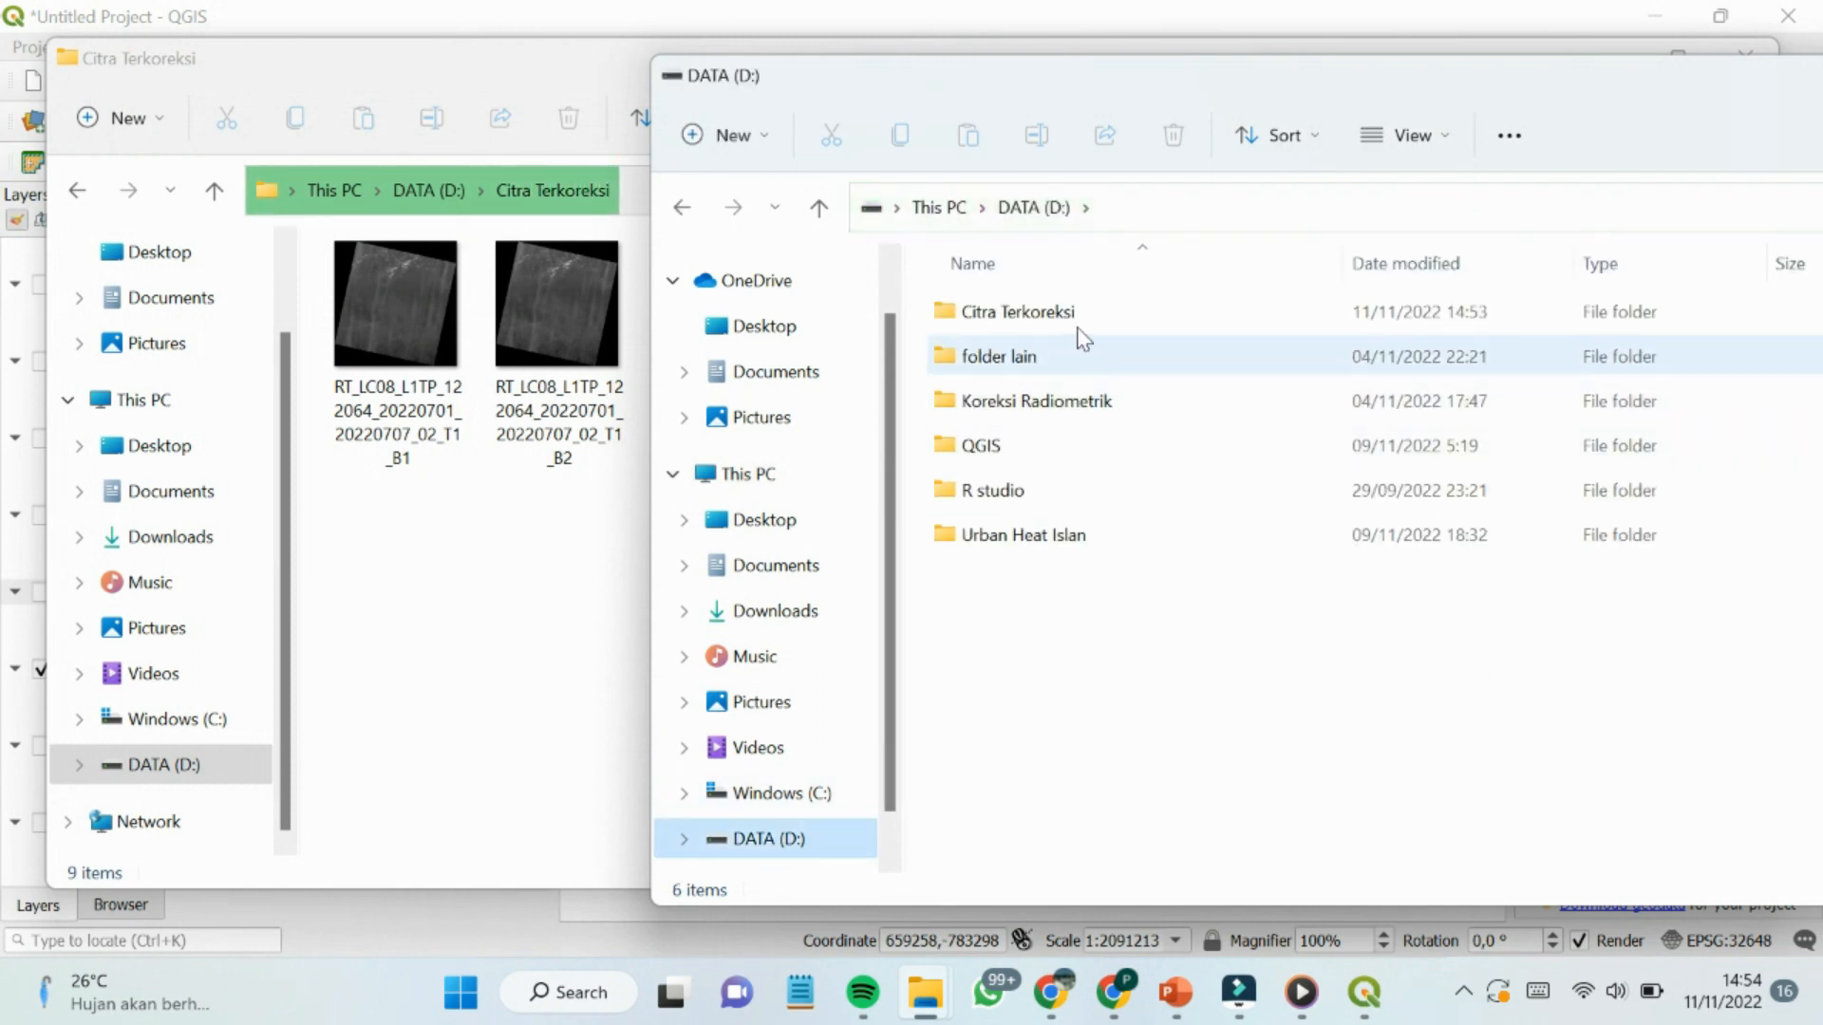
pyautogui.doubleClick(1090, 404)
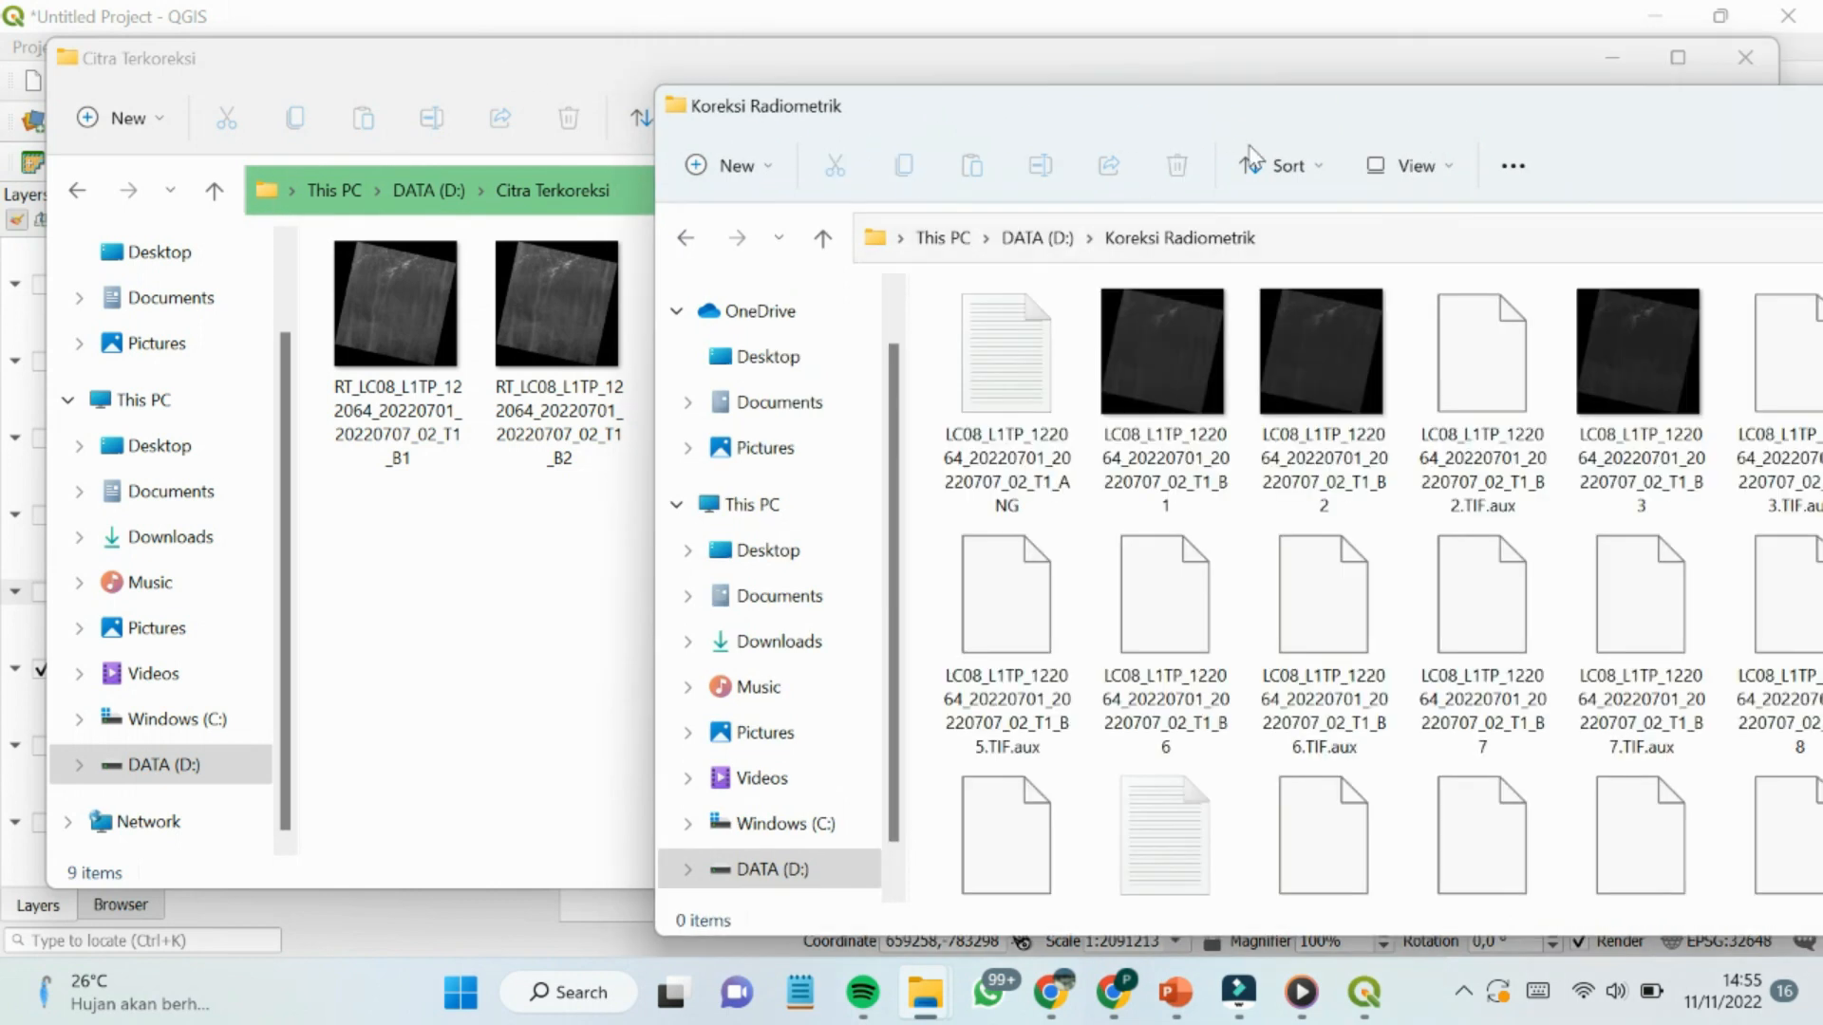
# Arrange the two folder windows to compare the corrected images in Citra Terkoreksi with the original bands in Koreksi Radiometrik.
pyautogui.moveTo(1383, 112); pyautogui.dragTo(801, 610)
pyautogui.click(370, 403)
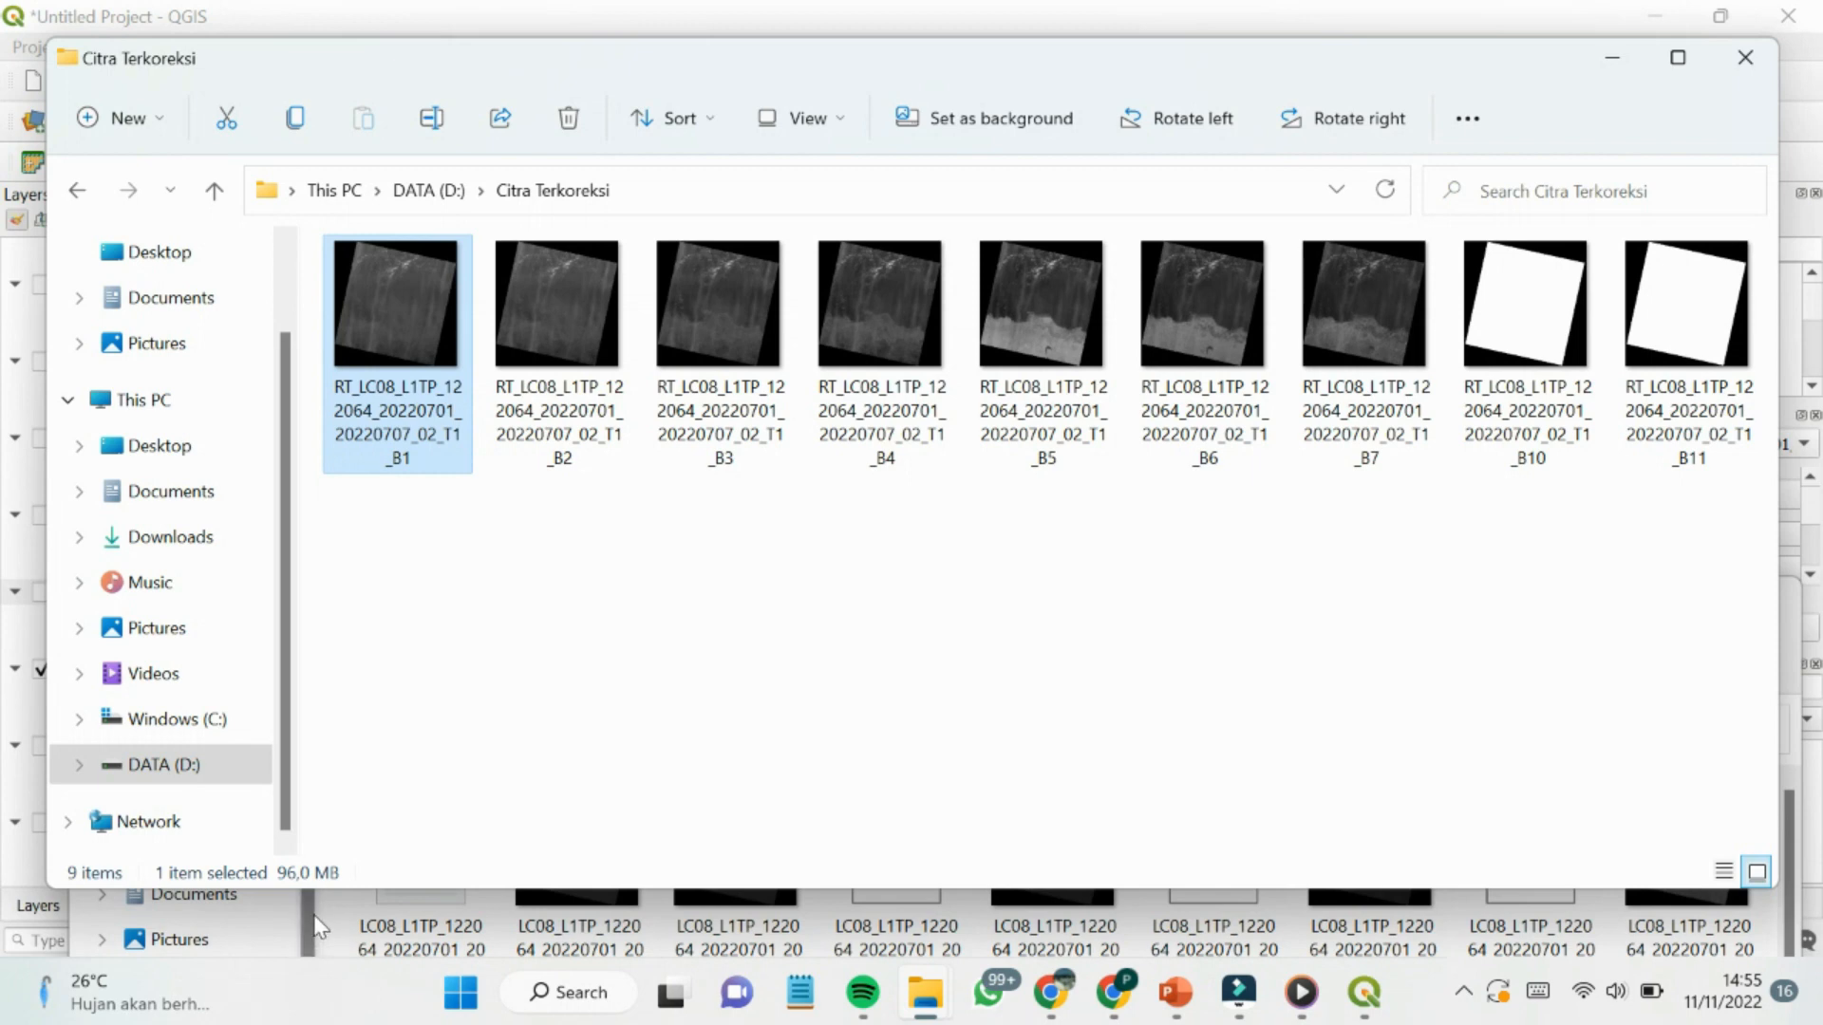
pyautogui.click(334, 940)
pyautogui.moveTo(810, 600); pyautogui.dragTo(1273, 344)
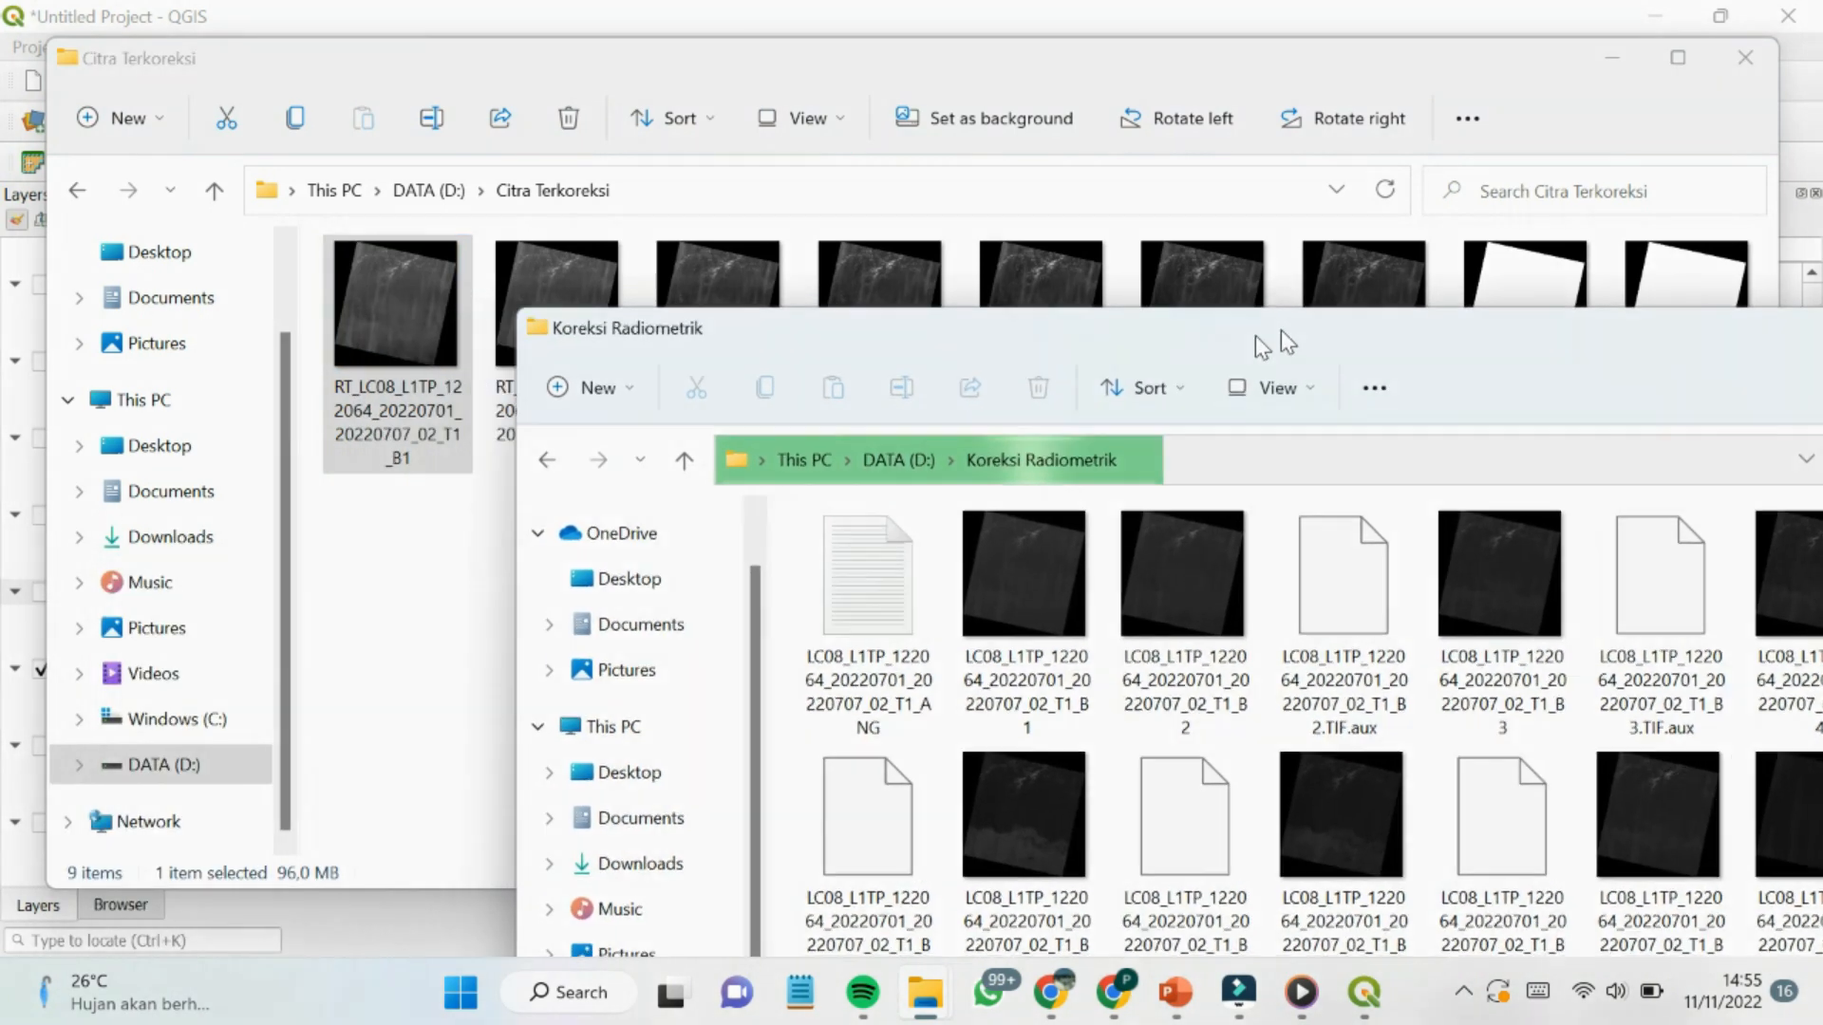